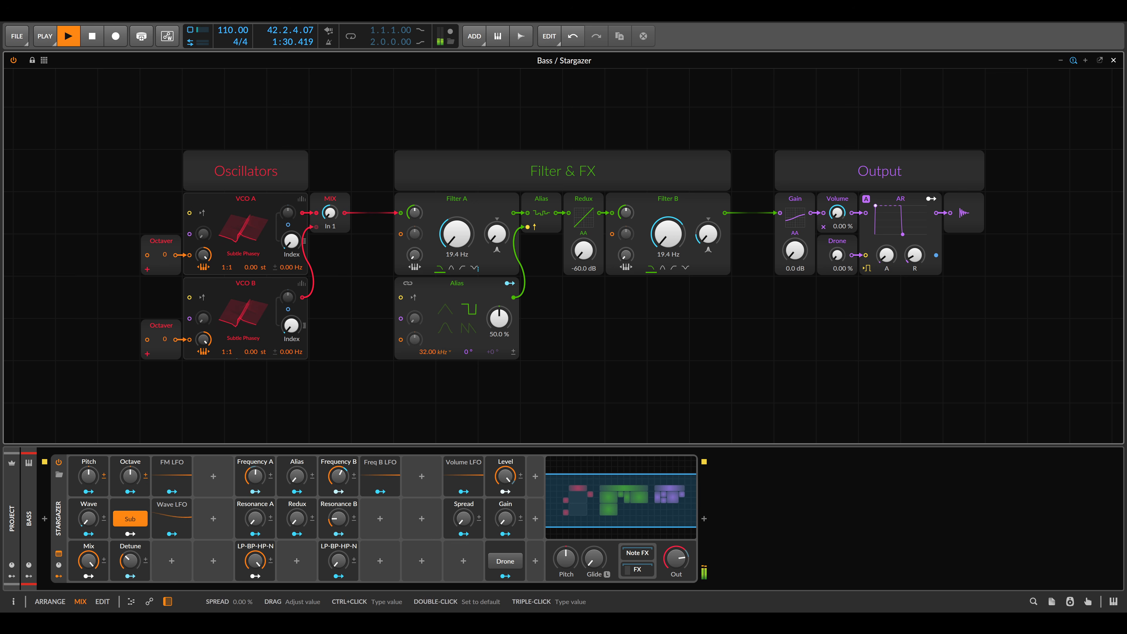
Raise the Gain, Spread and Alias controls of the playing Stargazer patch.
drag(505, 519, 505, 501)
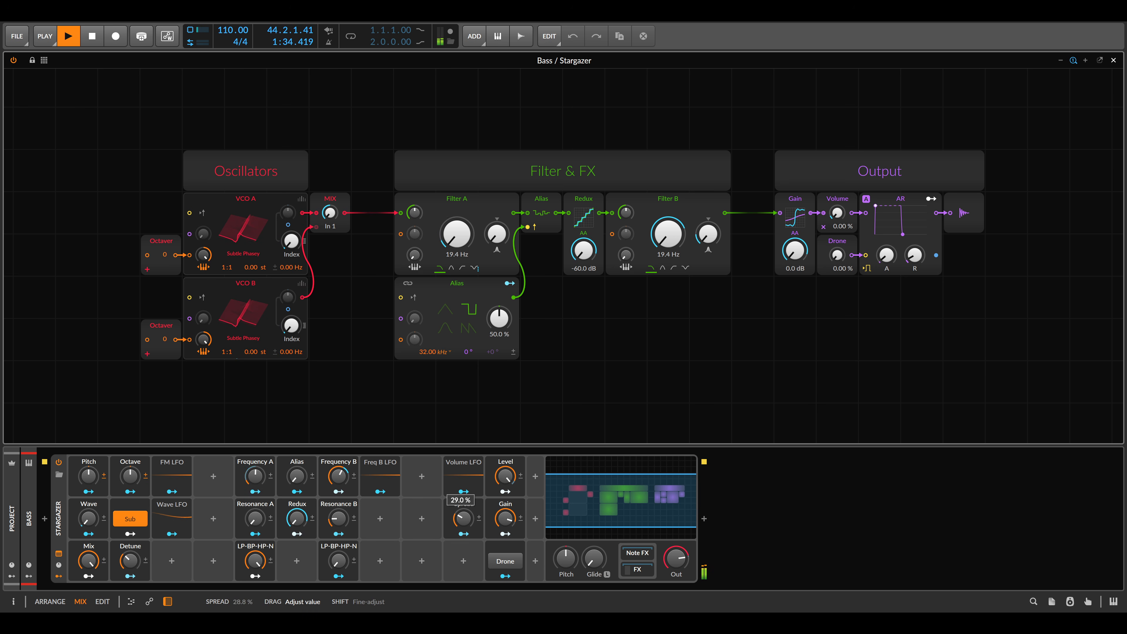
drag(463, 519, 463, 502)
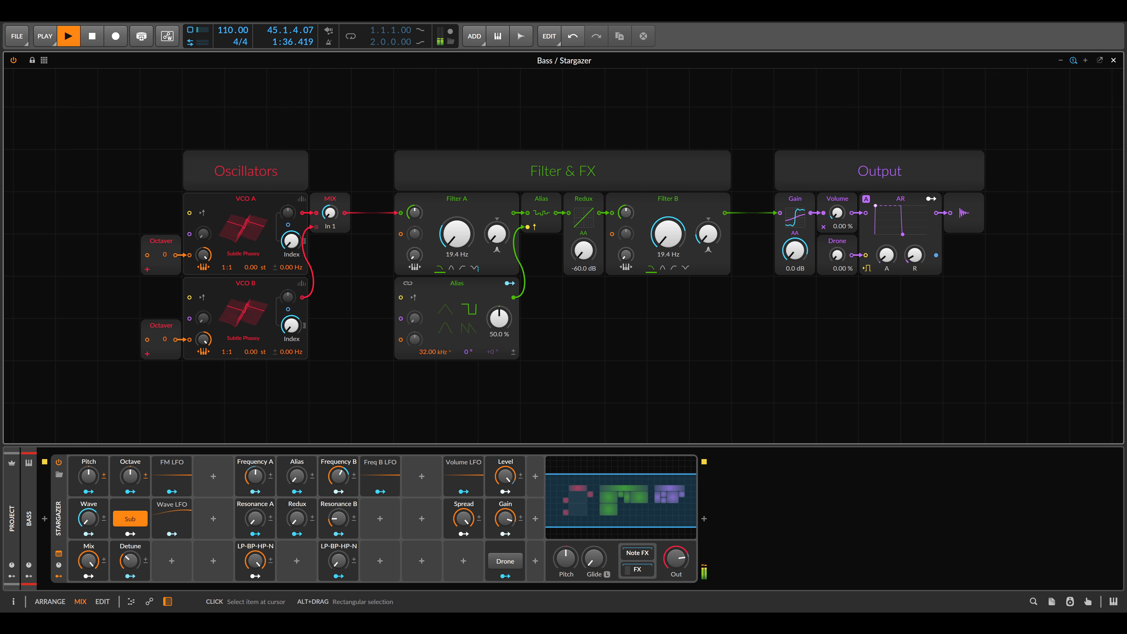
drag(297, 476, 297, 488)
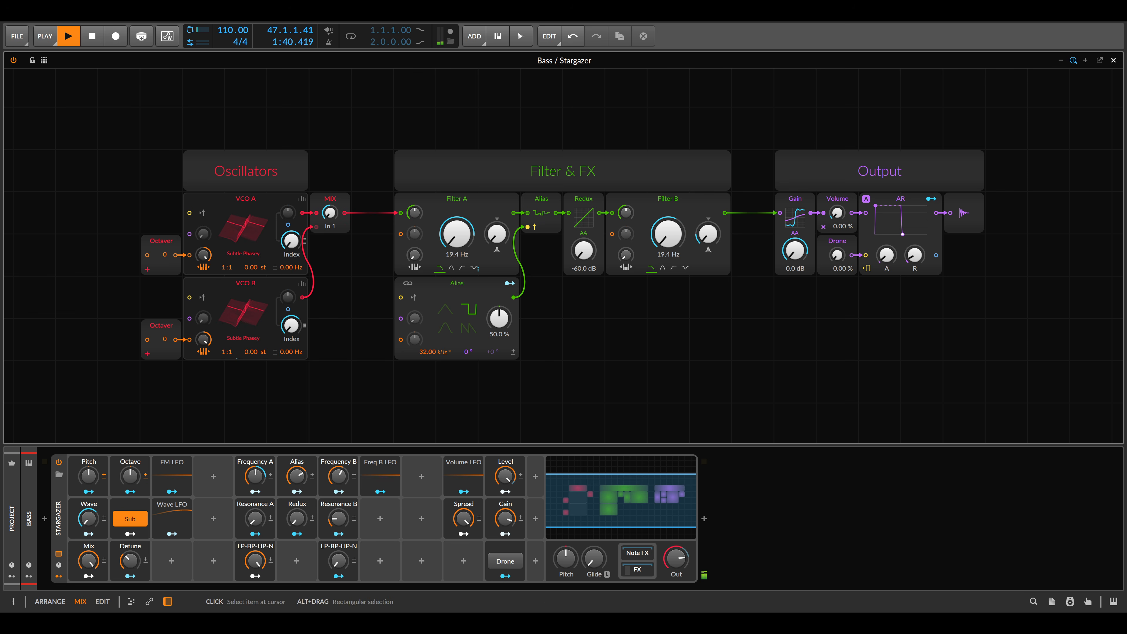
drag(297, 476, 297, 468)
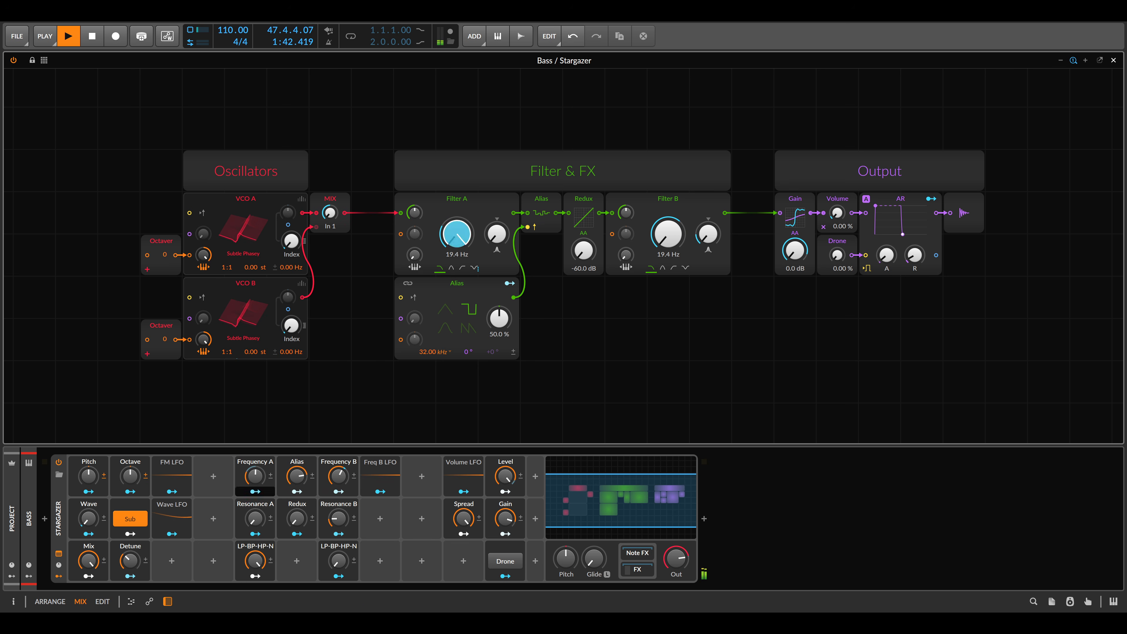
key(ctrl+z)
mouse_move(130, 561)
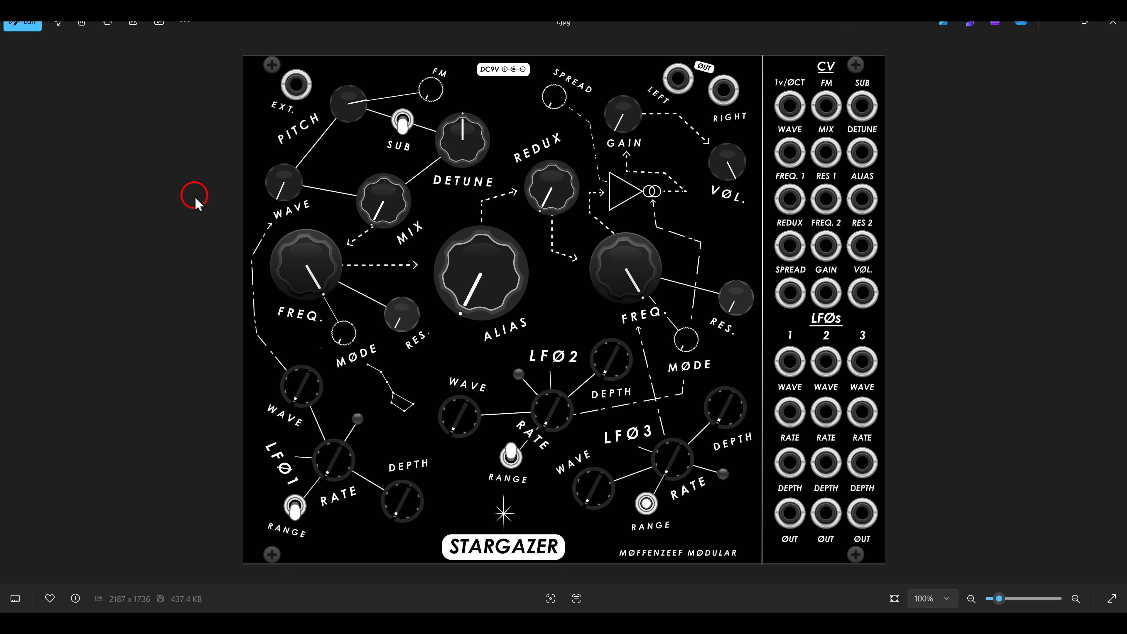
Examine the Wave, Alias, Redux and second Freq. controls on the Stargazer hardware panel image.
mouse_move(294, 222)
mouse_down()
mouse_move(243, 246)
mouse_move(272, 252)
mouse_move(250, 269)
mouse_up()
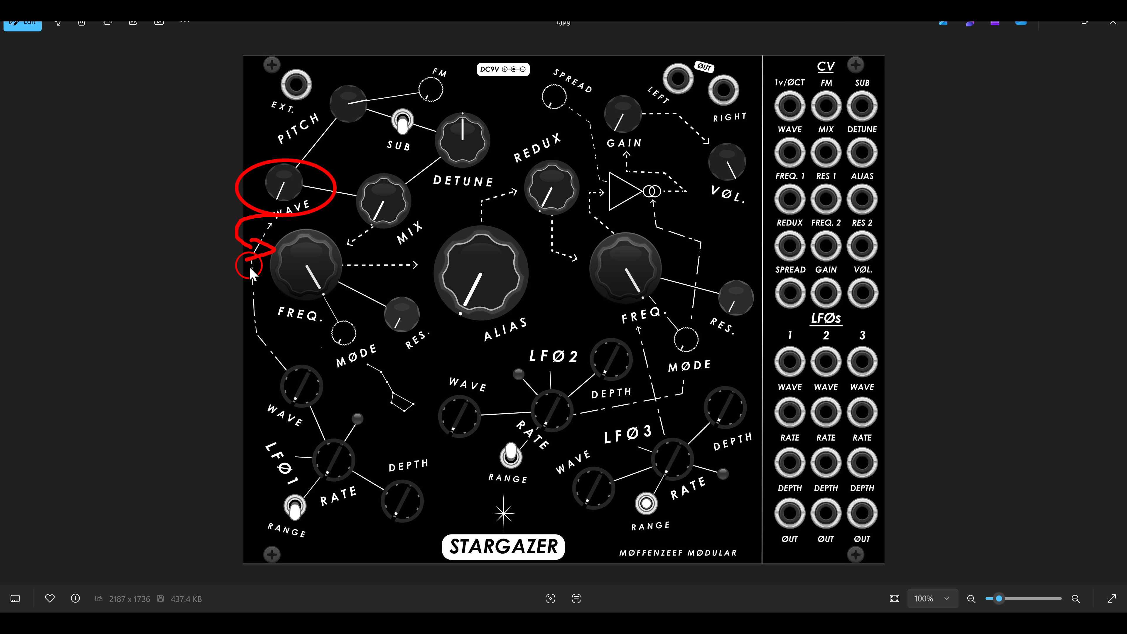
drag(402, 232, 550, 337)
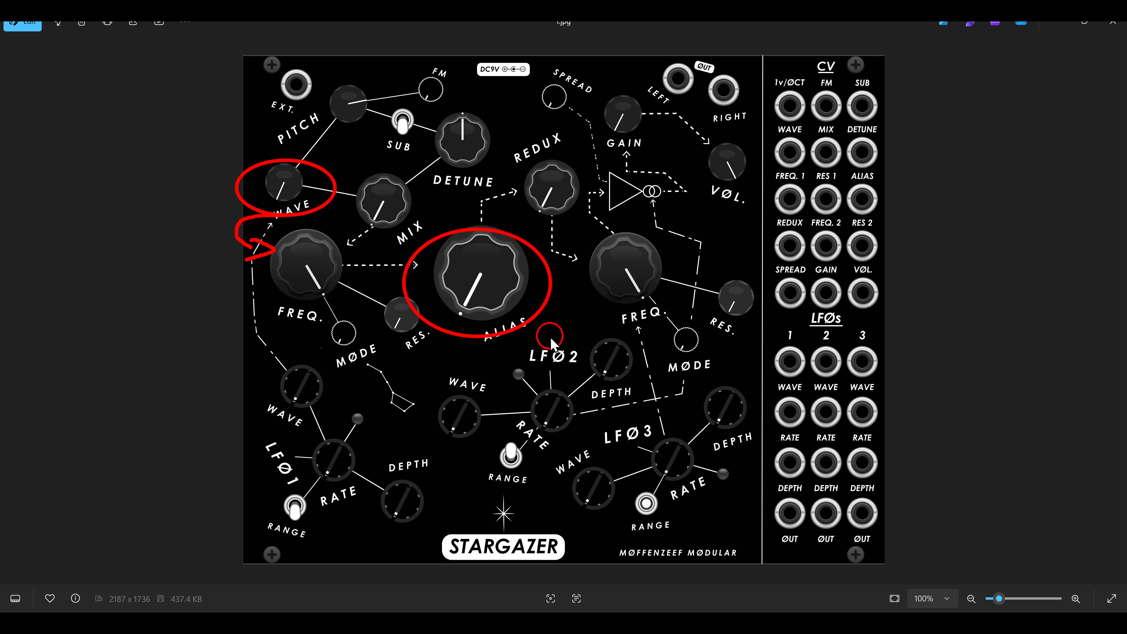
drag(509, 148, 687, 324)
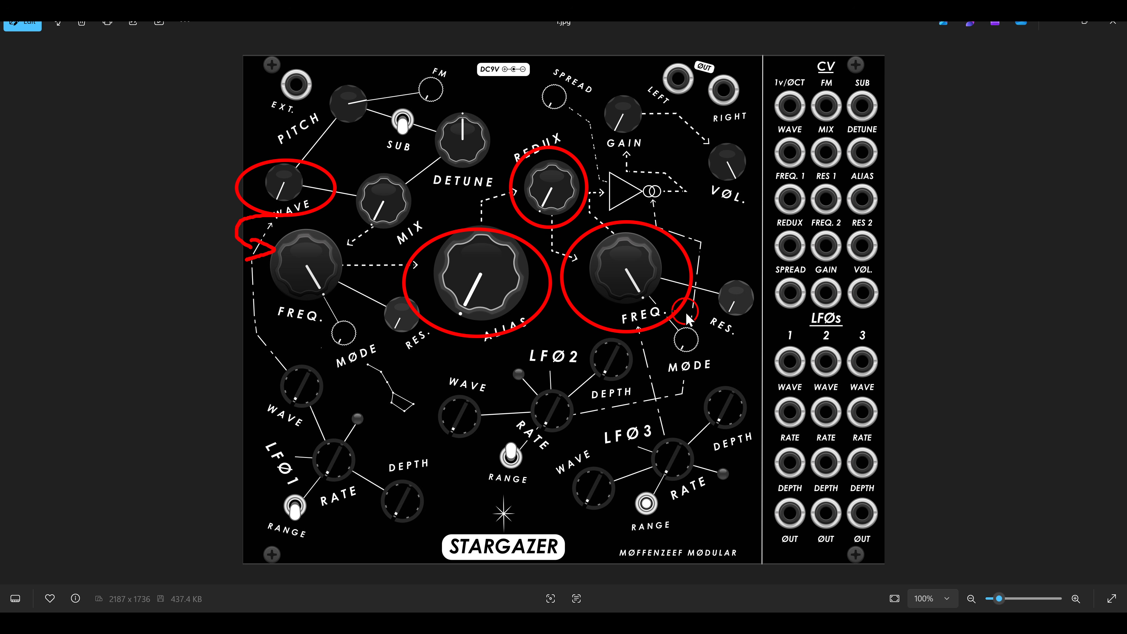
key(Escape)
Switch to Bitwig Studio's empty Poly Grid and add a Wavetable oscillator loaded with the Subtle Phasey wavetable.
key(alt+Tab)
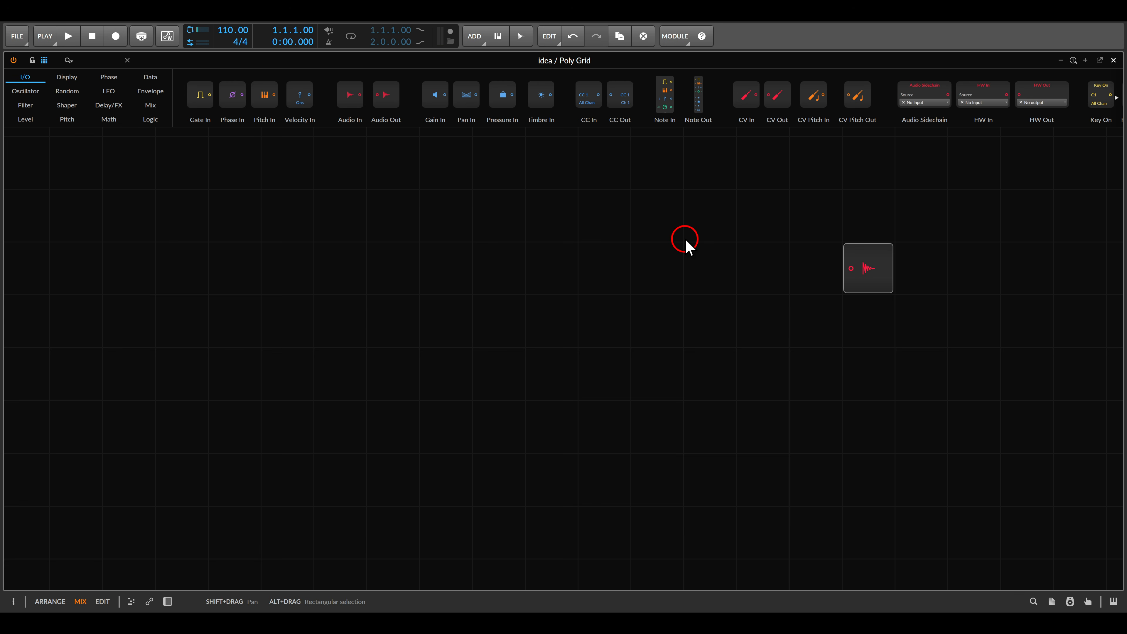
click(26, 92)
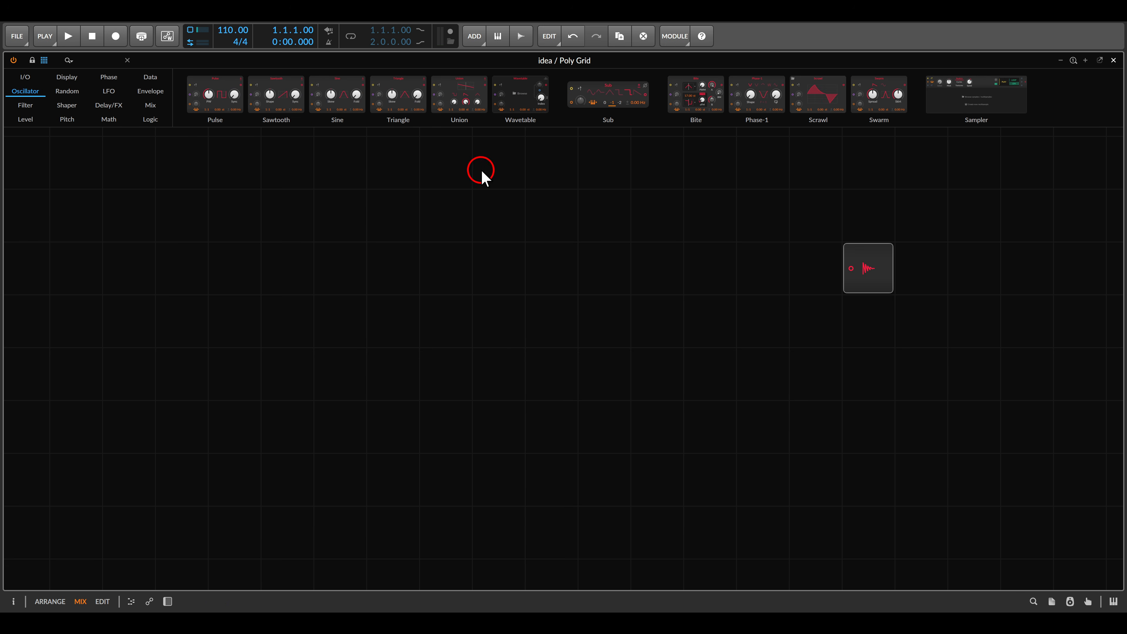
drag(515, 99, 382, 244)
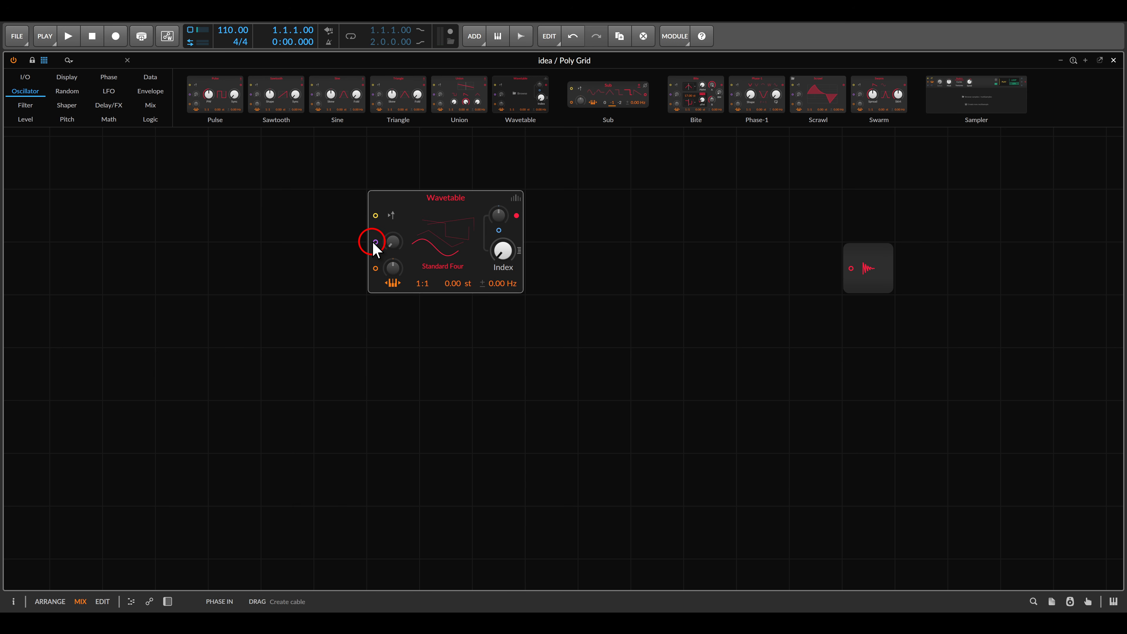
click(444, 242)
click(549, 291)
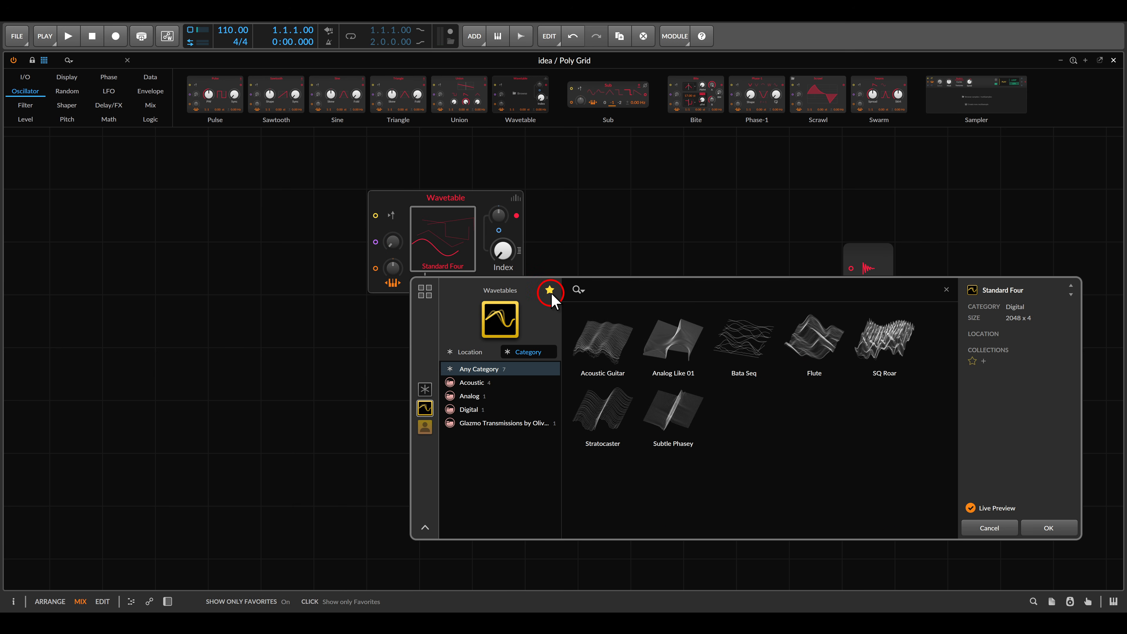
double_click(675, 422)
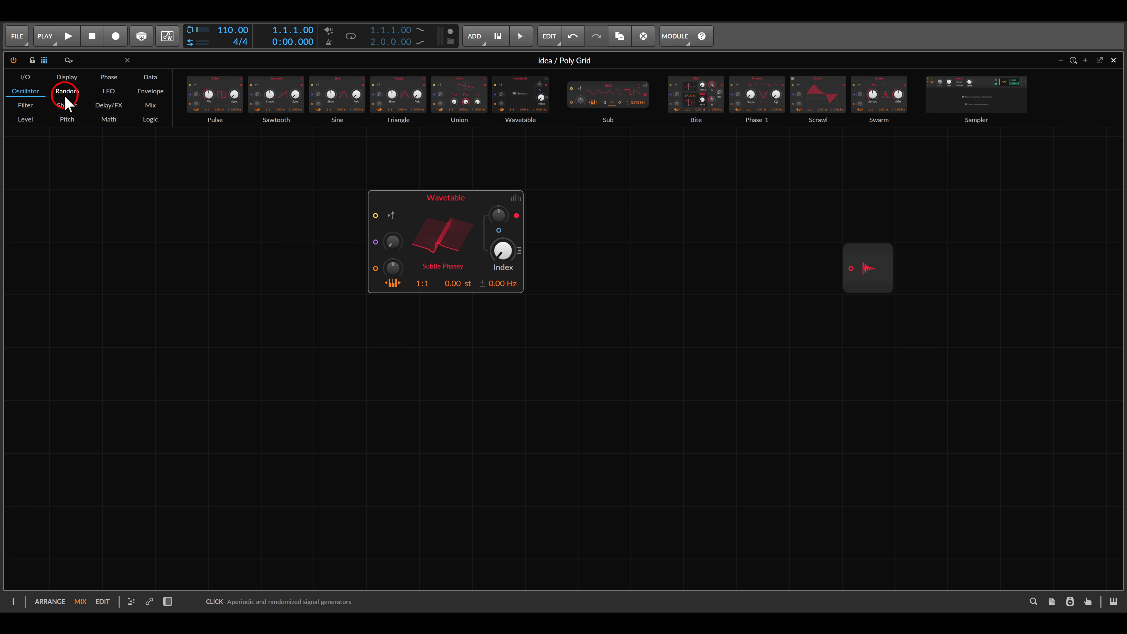
Add an SVF filter directly after the Wavetable and turn its key tracking and resonance down to zero.
click(38, 107)
drag(348, 102, 517, 220)
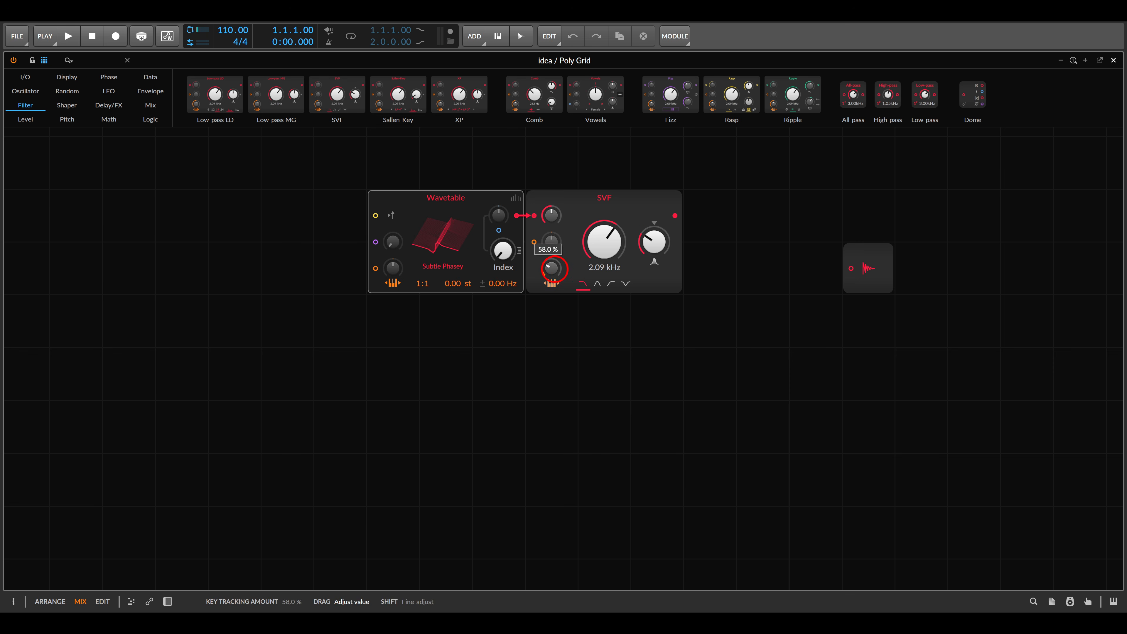
double_click(653, 246)
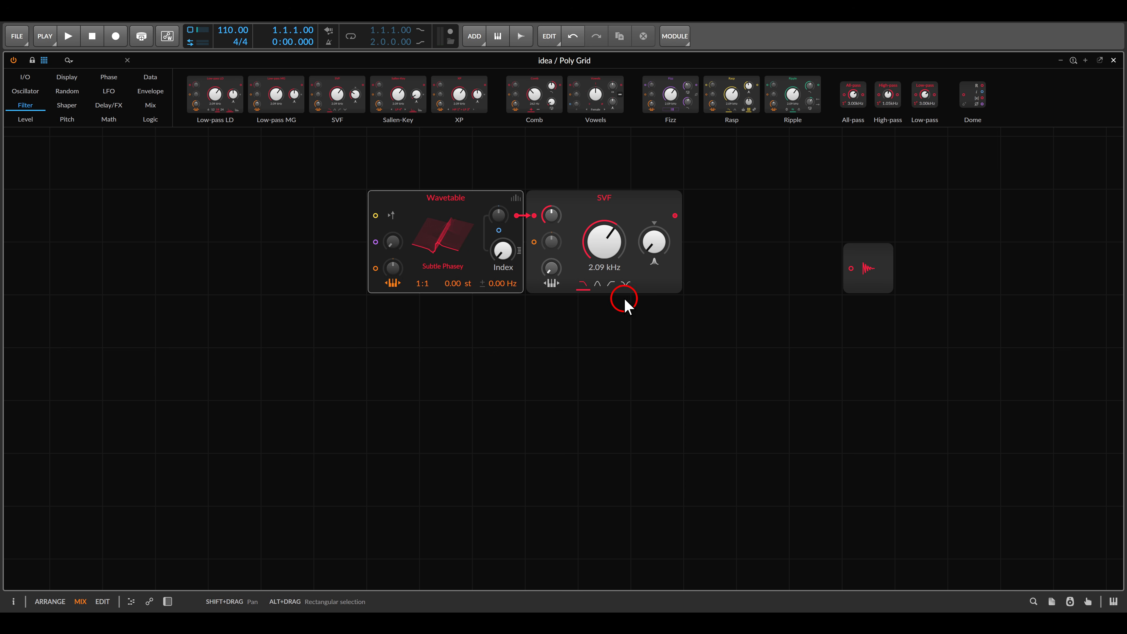
Add a Sample / Hold module after the SVF and move the three-module chain farther from the audio output module.
click(32, 119)
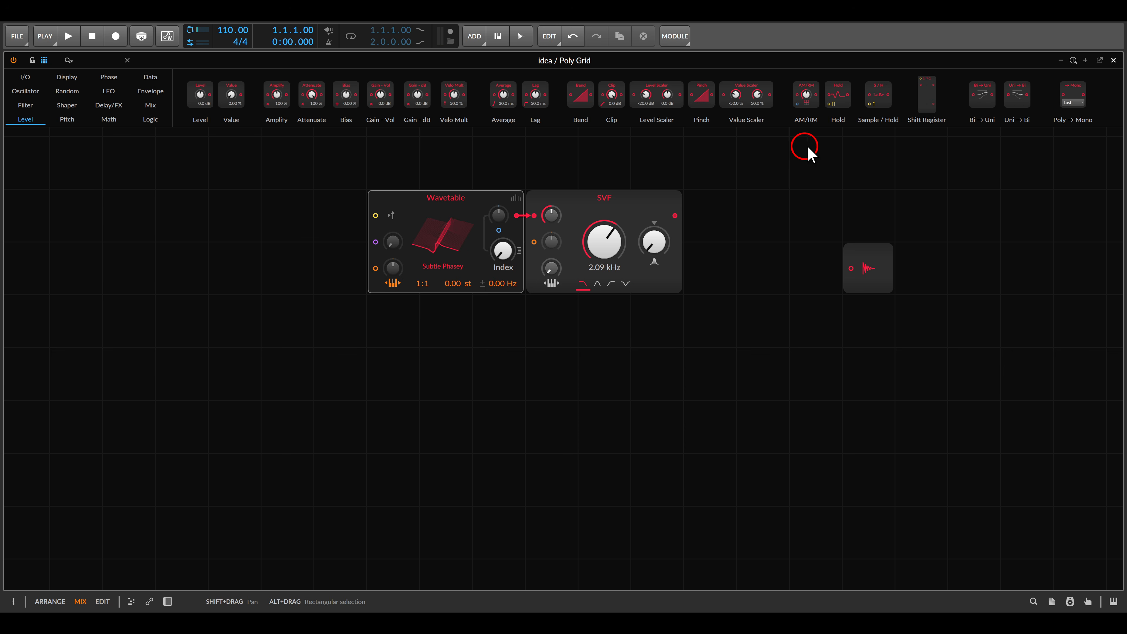
drag(877, 96, 673, 219)
drag(475, 163, 757, 308)
mouse_move(714, 203)
mouse_down()
mouse_move(557, 209)
mouse_move(569, 258)
mouse_up()
click(551, 212)
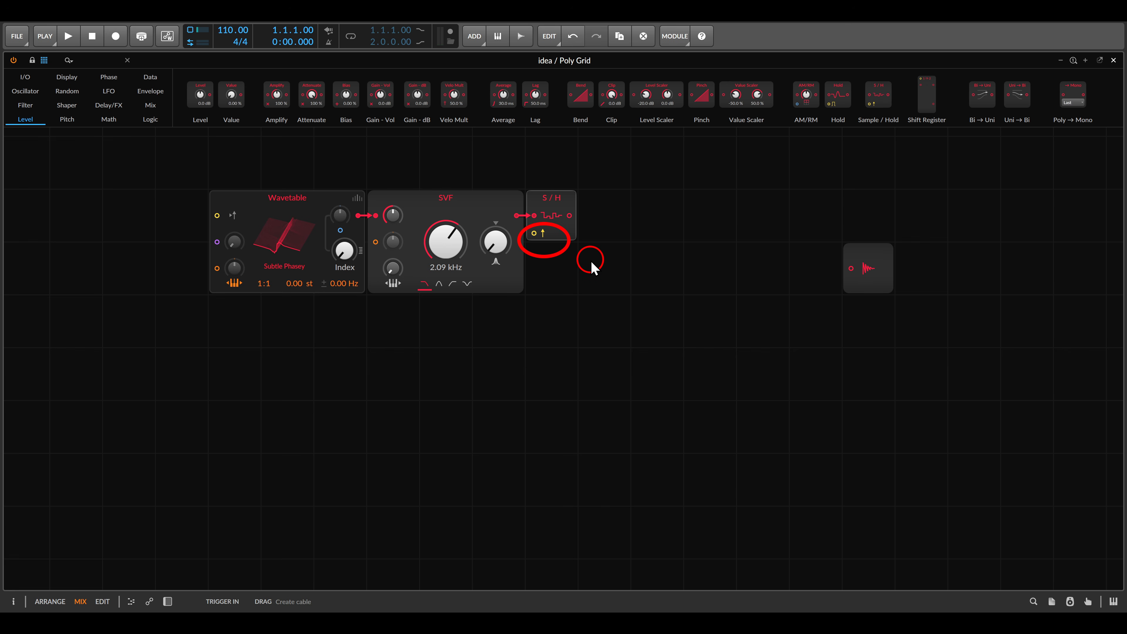
key(Escape)
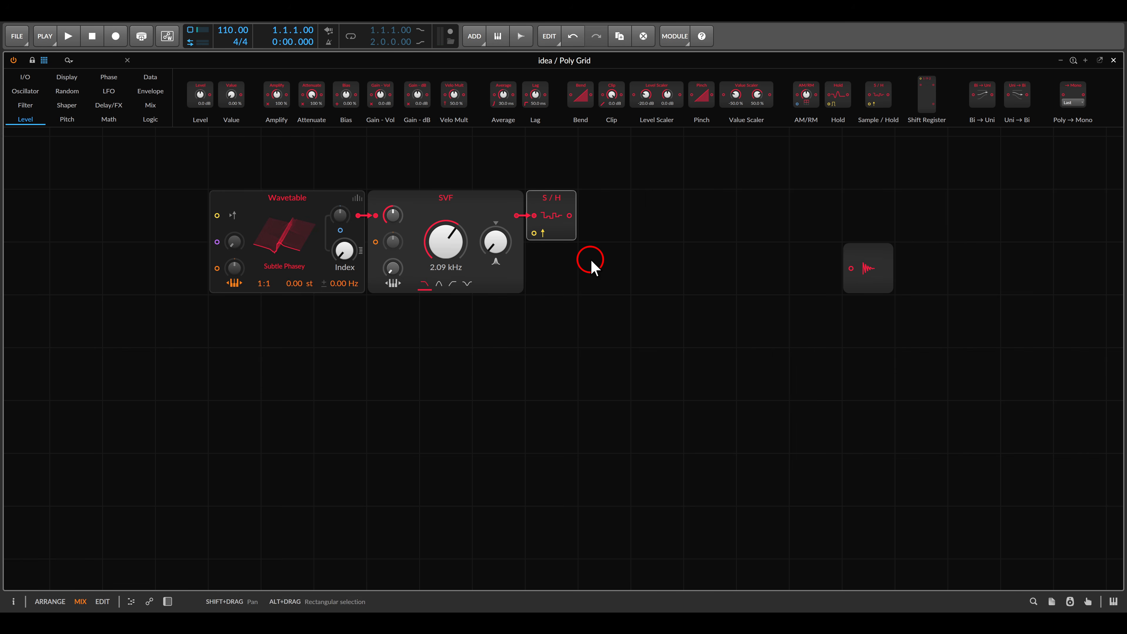
Add a square-wave LFO below the SVF, set its rate to 32.00 kHz and connect it to the S/H trigger input.
click(109, 90)
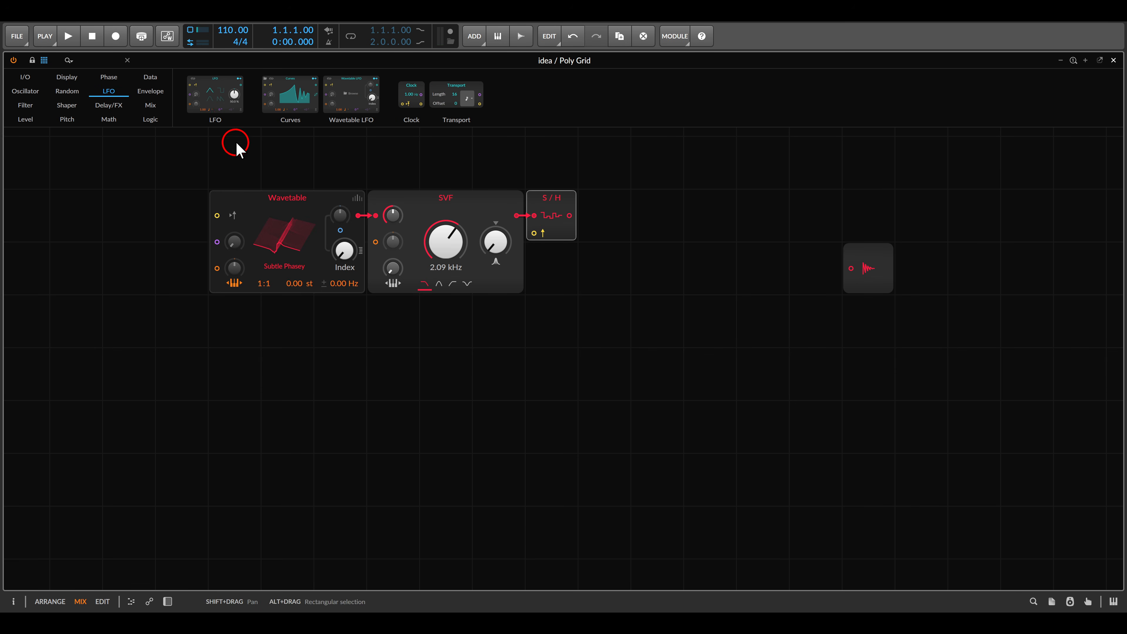
drag(240, 120, 433, 313)
click(461, 336)
click(437, 390)
click(460, 421)
drag(406, 391, 407, 338)
drag(516, 320, 534, 233)
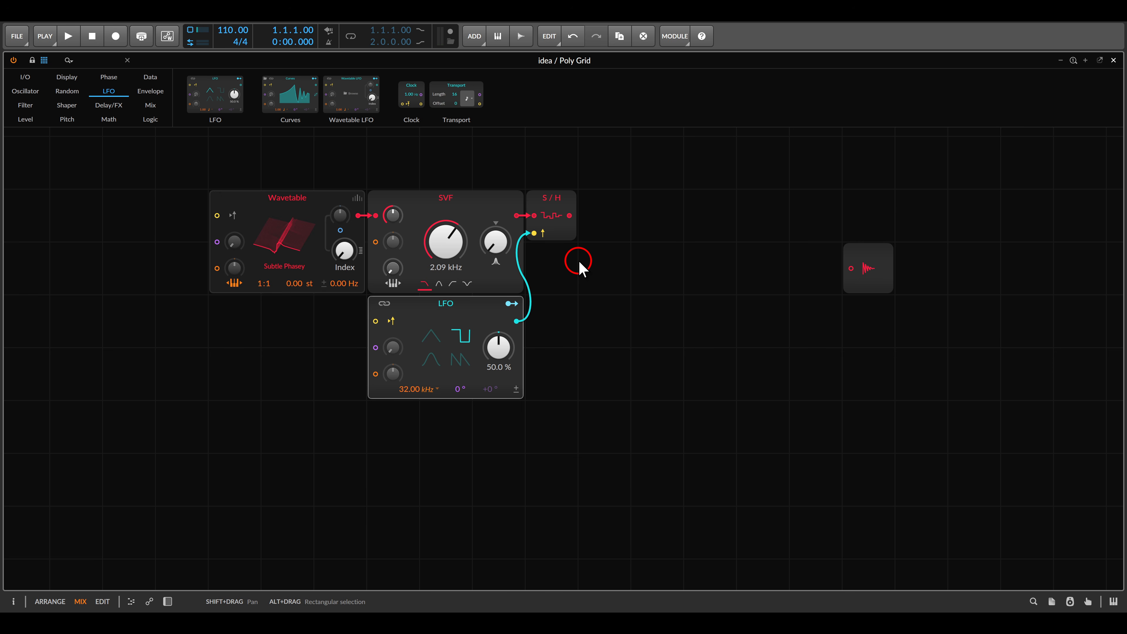
Add a Quantizer after the S/H module and set it to -60.0 dB.
click(68, 105)
drag(318, 98, 608, 254)
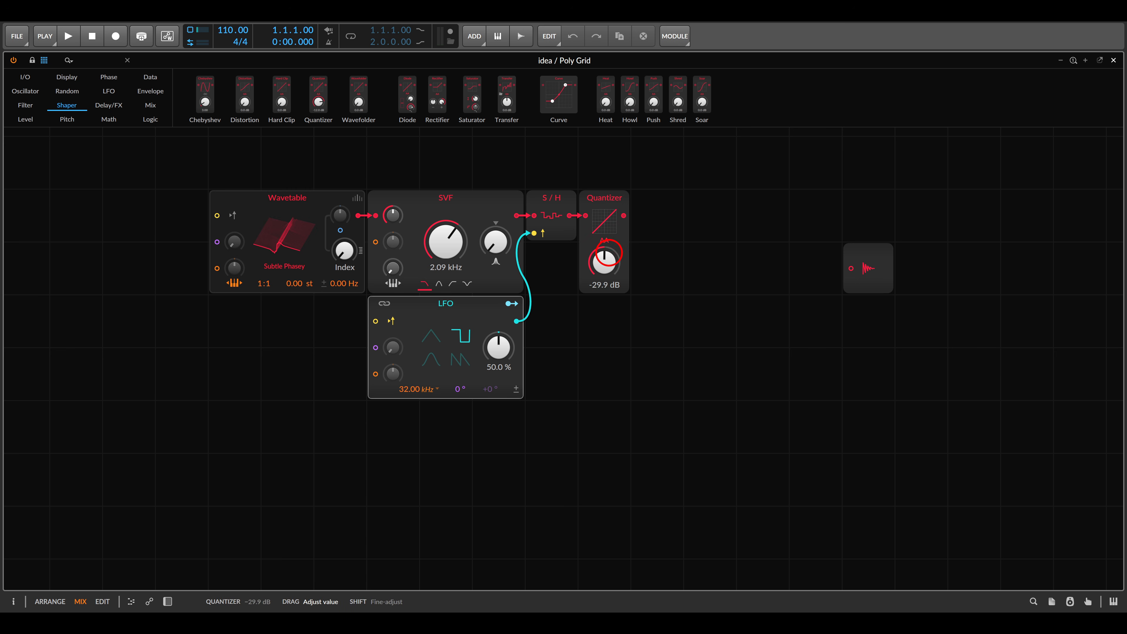
click(691, 267)
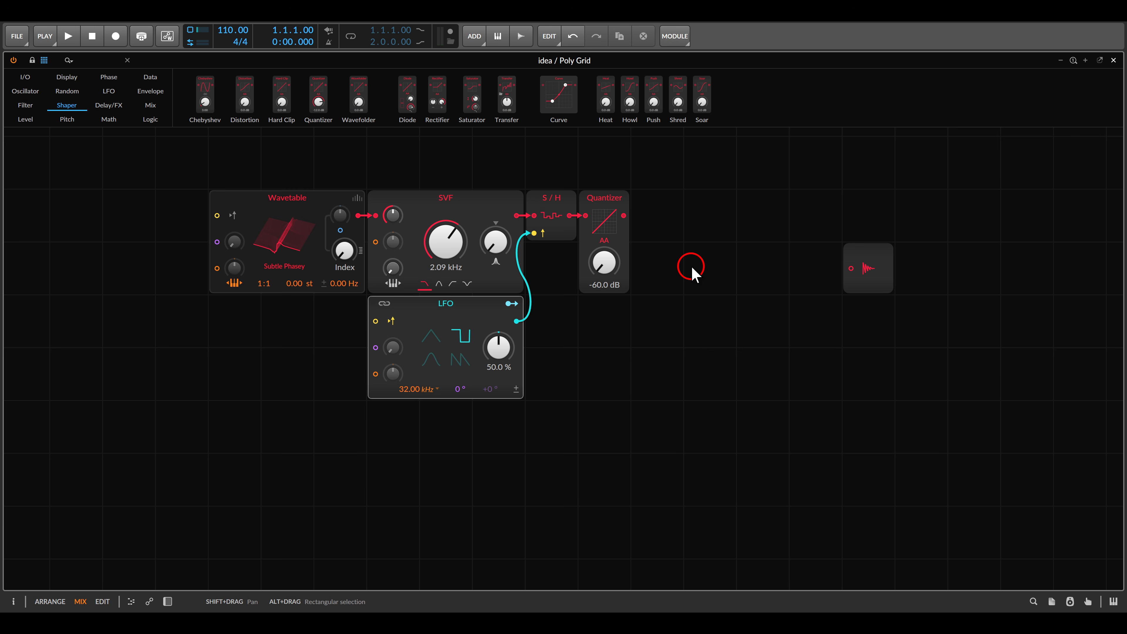
Duplicate the SVF filter and place the copy directly after the Quantizer.
click(475, 211)
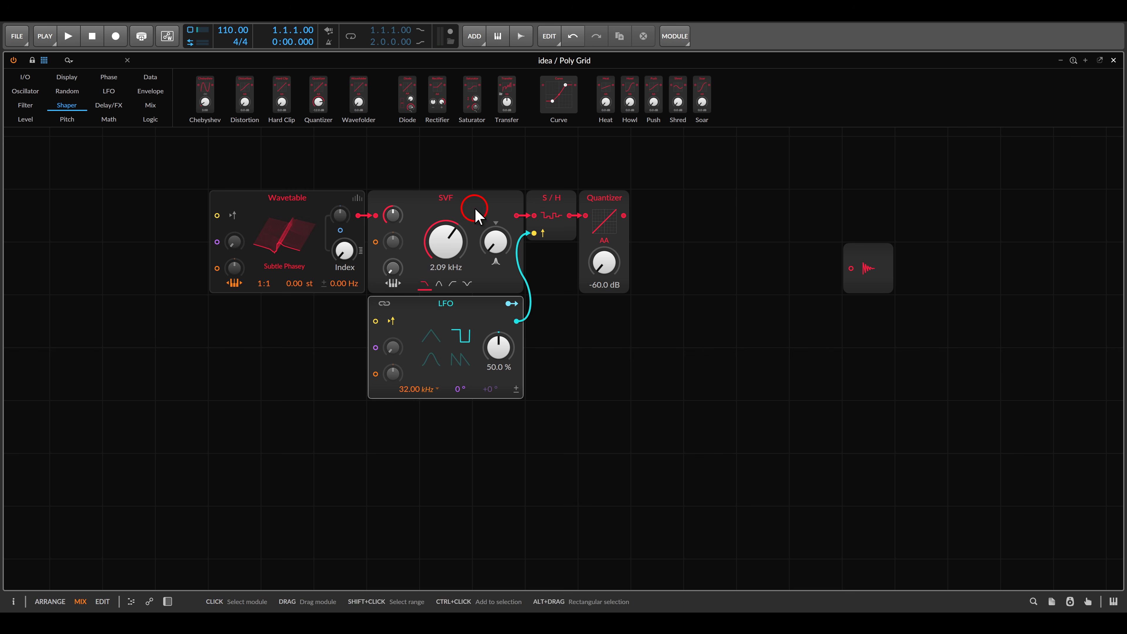
key(ctrl+d)
click(429, 416)
drag(429, 417, 626, 214)
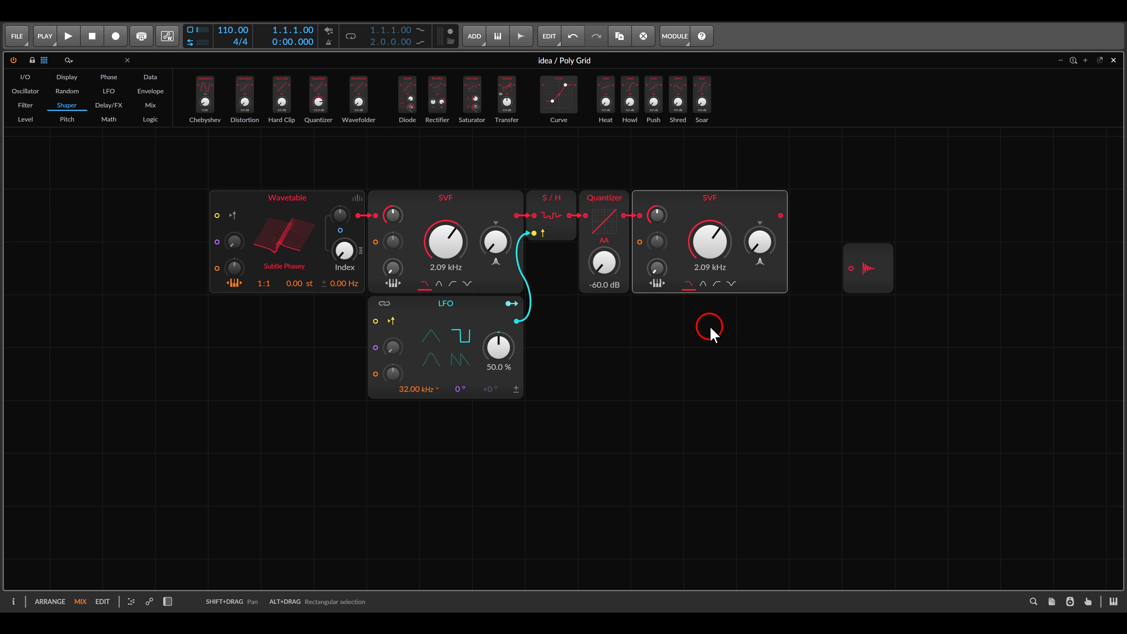
Add an Attenuate module between the second SVF and the audio output, joining all three, and set it to 58.0 %.
click(27, 120)
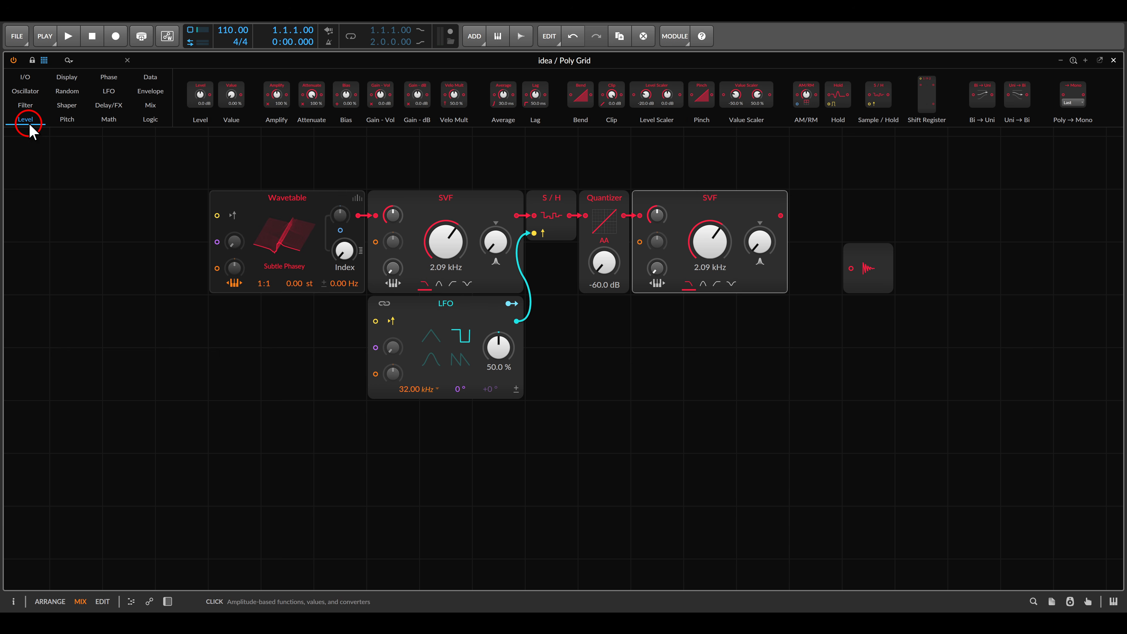
drag(312, 94, 819, 295)
drag(876, 263, 850, 216)
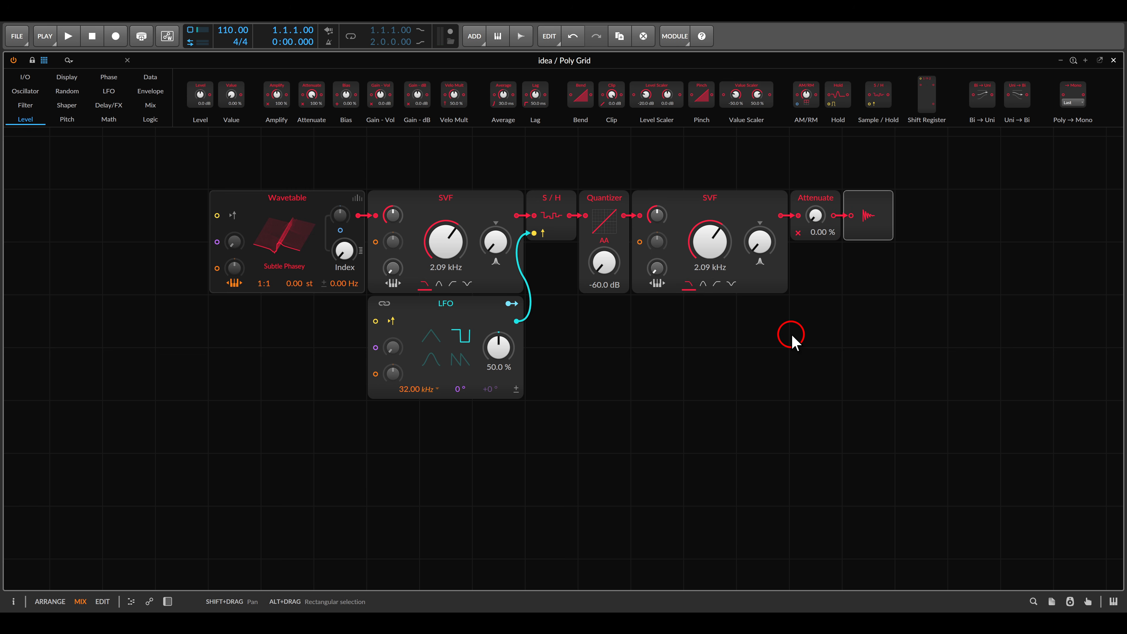
drag(812, 210, 813, 204)
Try out the Wavetable index and first SVF's filter modes, and set the SVF cutoffs to 3.73 kHz and 3.89 kHz.
click(345, 250)
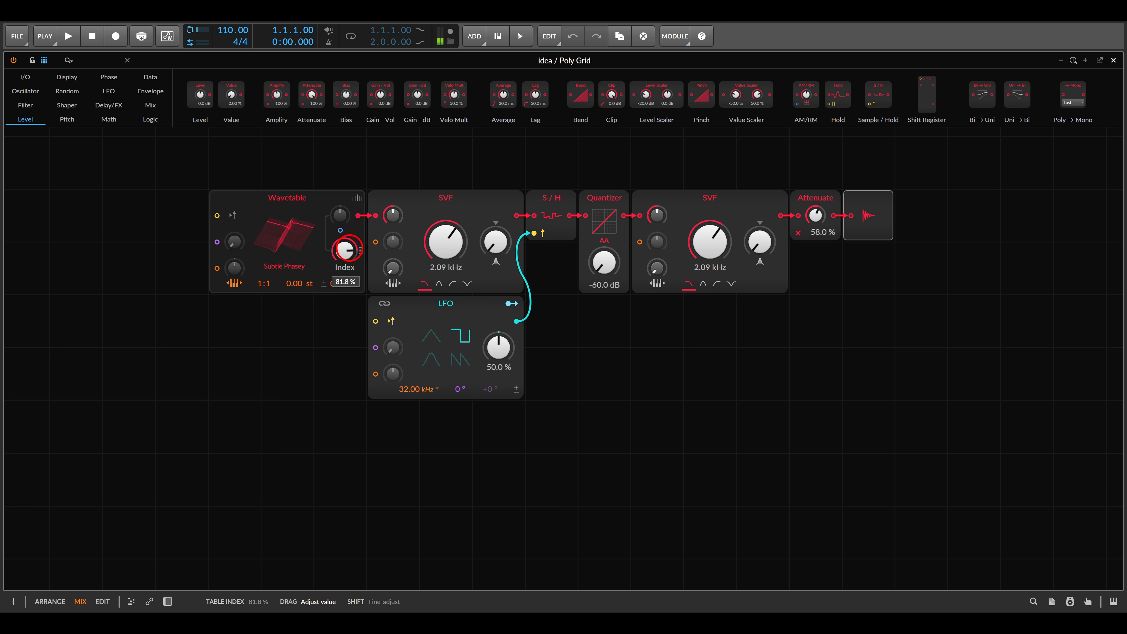
drag(346, 250, 345, 248)
mouse_move(445, 242)
mouse_down()
mouse_move(446, 232)
mouse_move(442, 249)
mouse_up()
click(467, 284)
click(425, 284)
drag(709, 242, 709, 235)
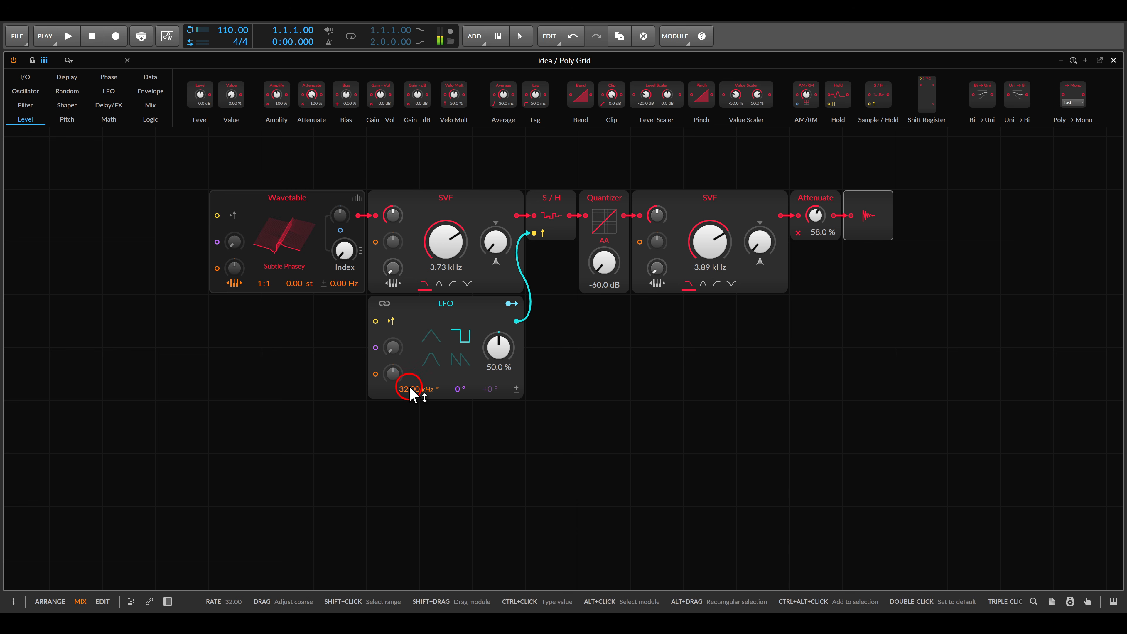
Set the LFO rate to 4.00 kHz and the first SVF's cutoff to 2.42 kHz with its resonance at zero.
drag(411, 389, 411, 404)
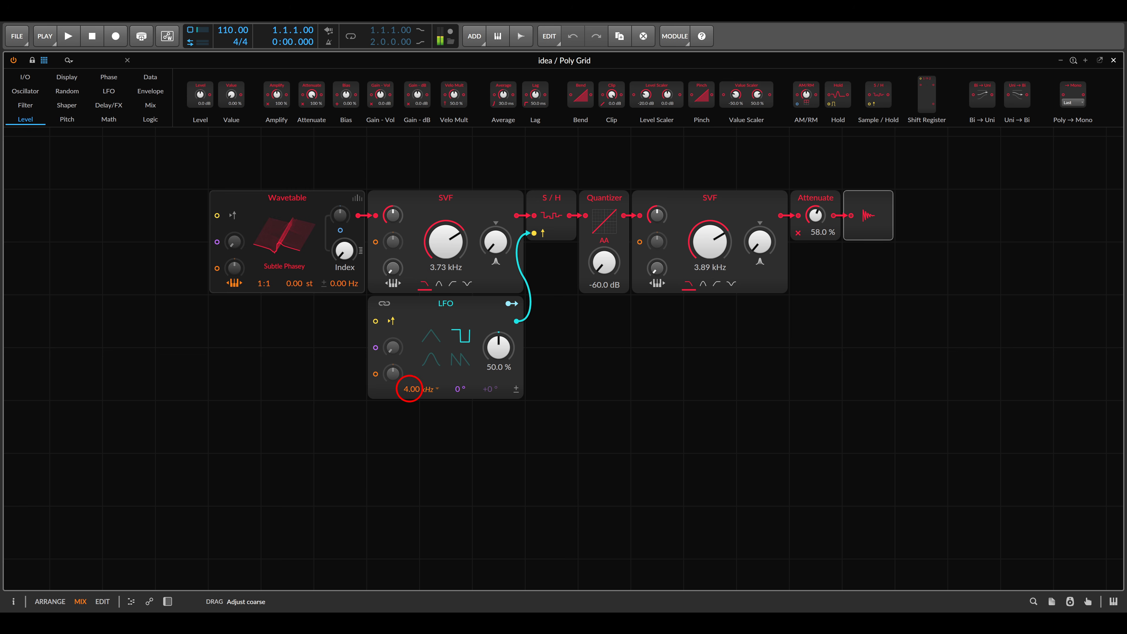
drag(445, 244, 445, 239)
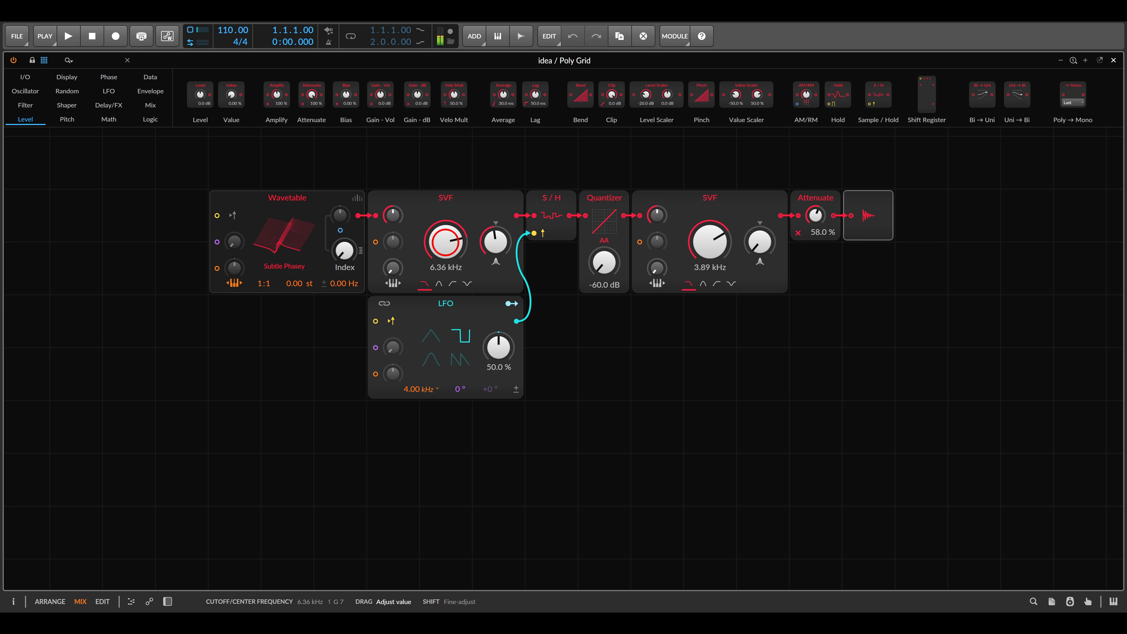
drag(446, 242, 445, 285)
drag(498, 242, 497, 277)
drag(449, 236, 449, 261)
Try different LFO rates, including 5.00 kHz, against a Quantizer amount of -4.1 dB.
drag(411, 391, 410, 386)
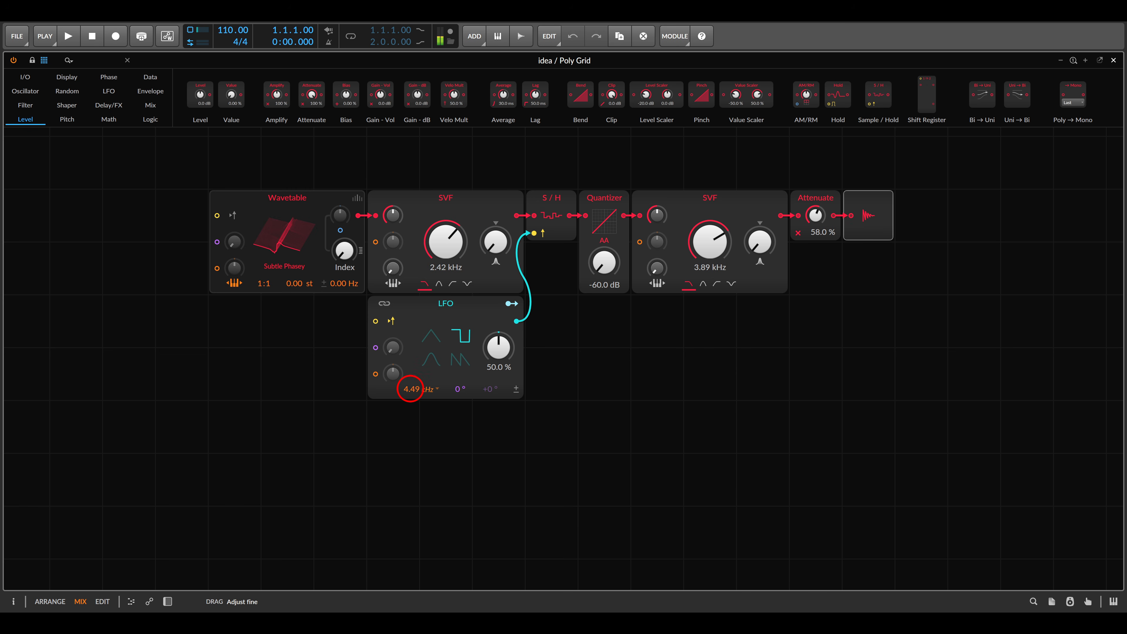
mouse_move(604, 262)
mouse_down()
mouse_move(605, 248)
mouse_move(608, 263)
mouse_up()
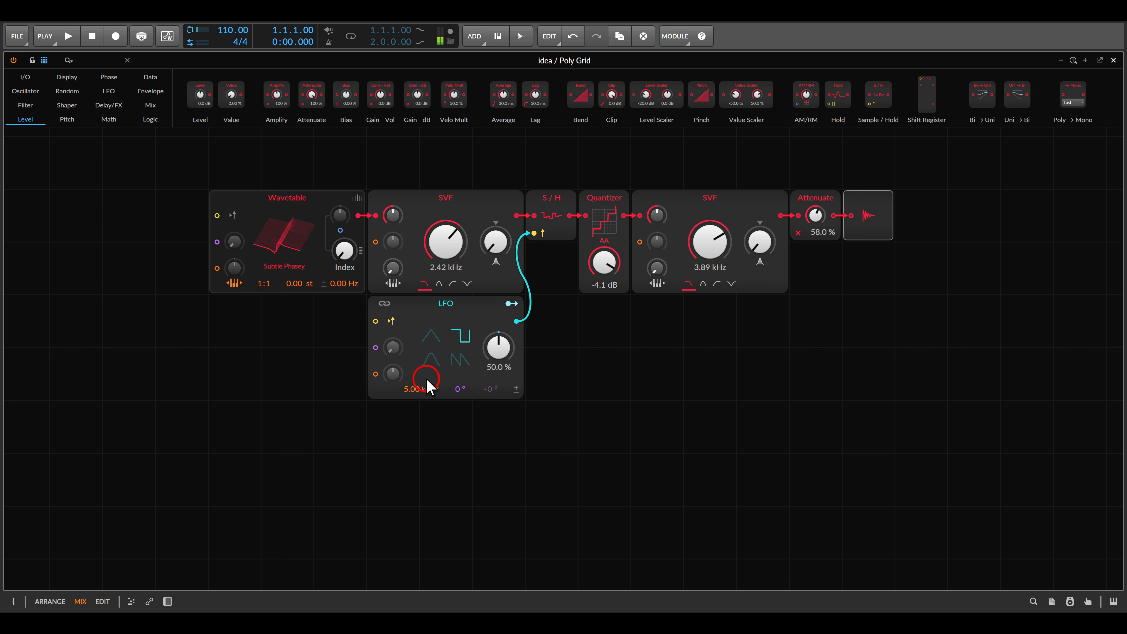
drag(406, 389, 406, 351)
drag(603, 265, 602, 264)
drag(407, 389, 408, 390)
Set the second SVF's cutoff to 3.95 kHz, Attenuate to 0.00 %, the Quantizer to -60.0 dB and the LFO rate to 32.00 kHz.
mouse_move(710, 239)
mouse_down()
mouse_move(705, 249)
mouse_move(710, 239)
mouse_up()
drag(817, 216, 816, 249)
drag(605, 264, 603, 307)
drag(406, 390, 405, 386)
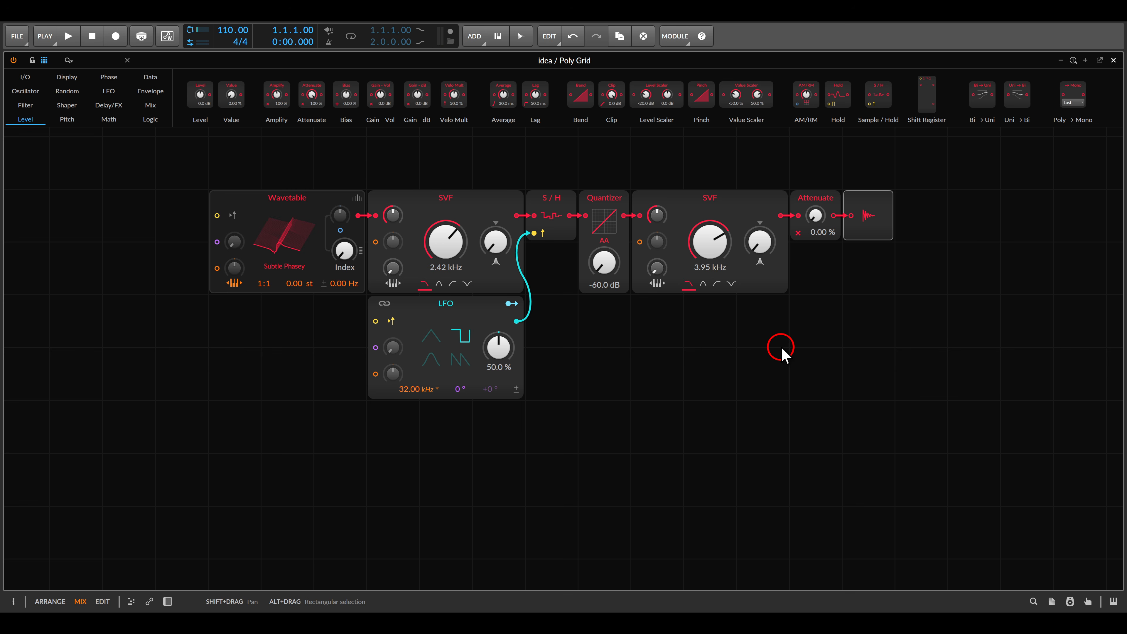
Switch to the Stargazer panel picture and circle the Sub switch, the Detune knob and the Mix knob.
key(alt+Tab)
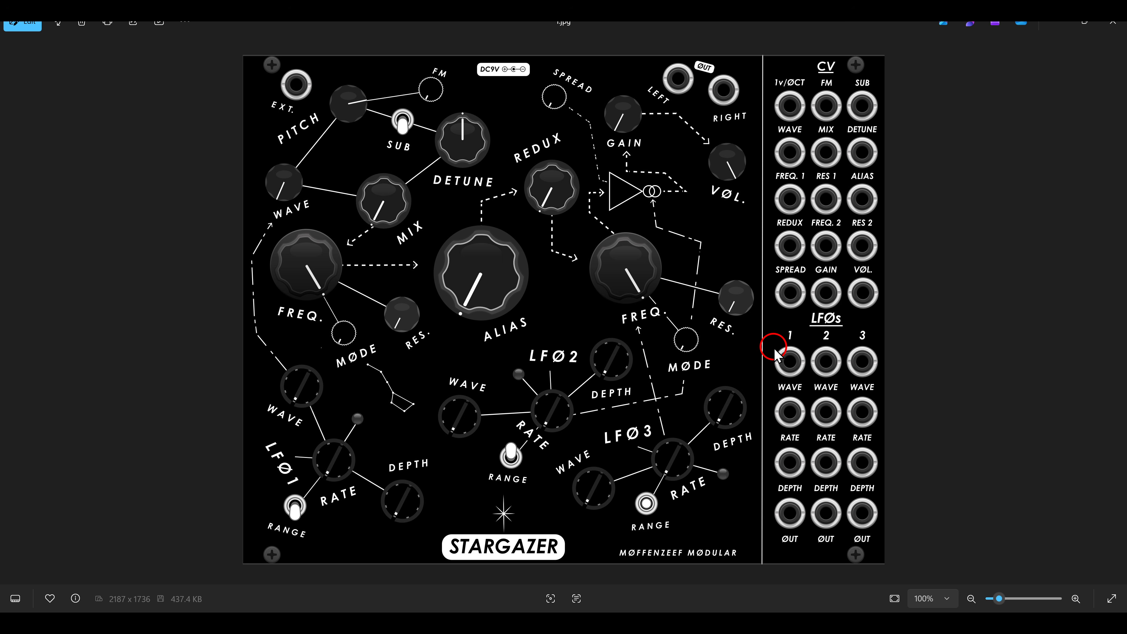
drag(376, 98, 419, 150)
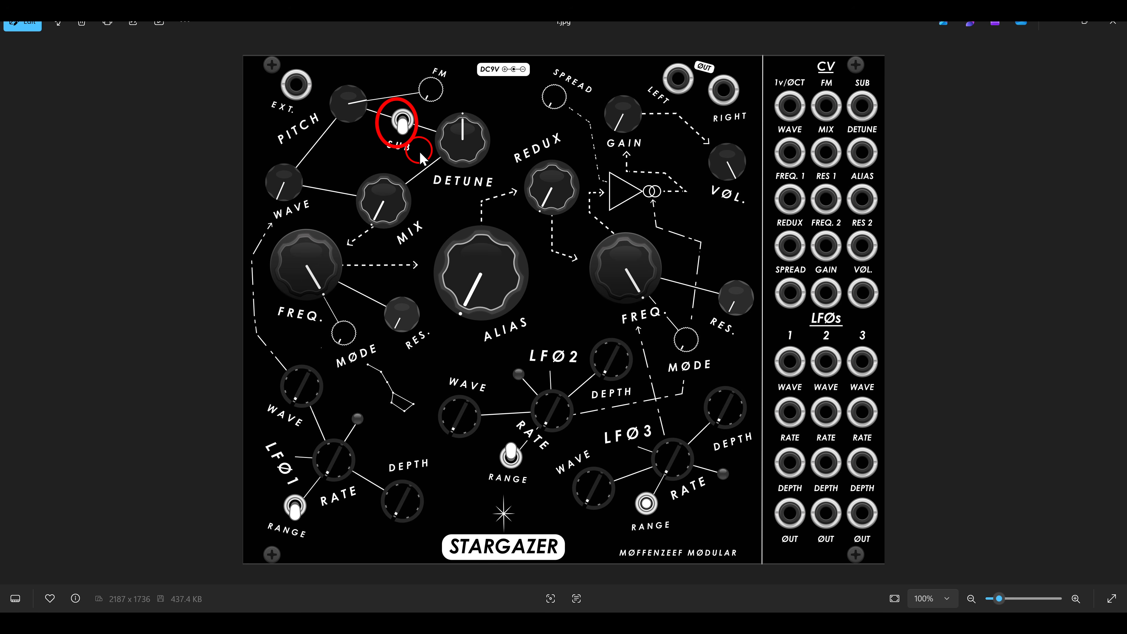
drag(412, 103, 512, 184)
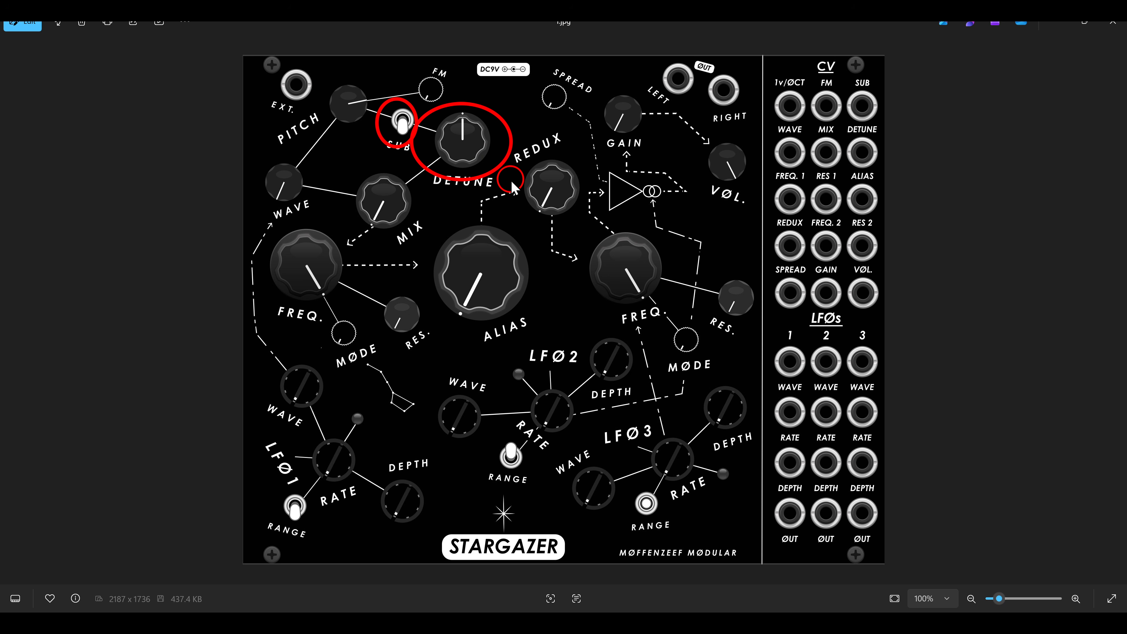
drag(345, 170, 434, 246)
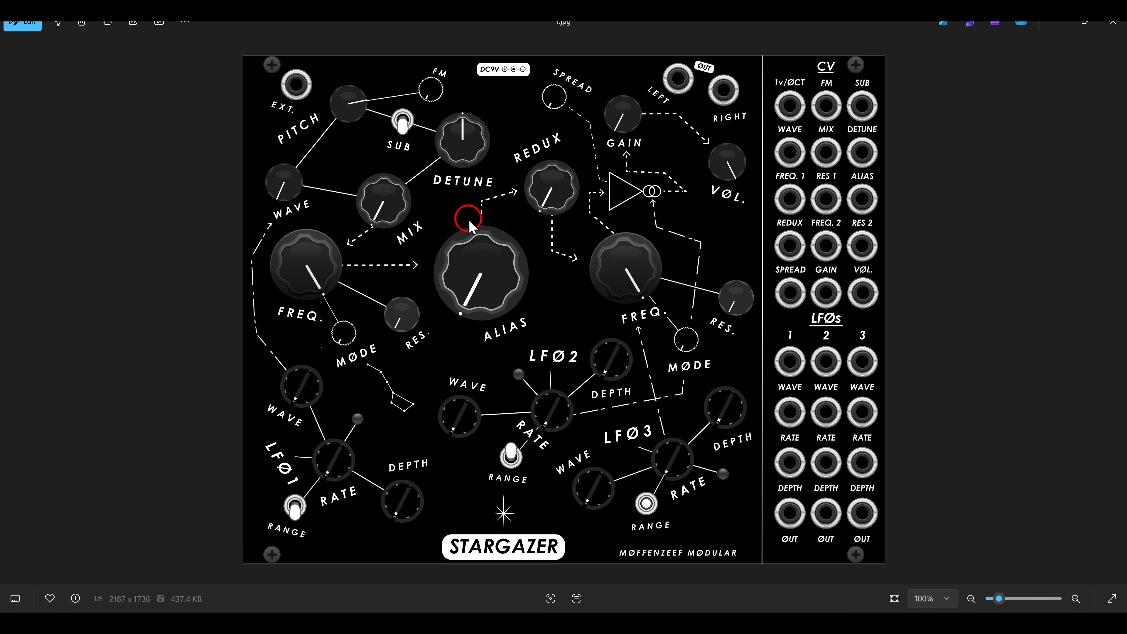
Back in Bitwig's Poly Grid, duplicate the Wavetable oscillator, make room before the first SVF, and mix both oscillators through a Blend module.
key(alt+Tab)
click(301, 203)
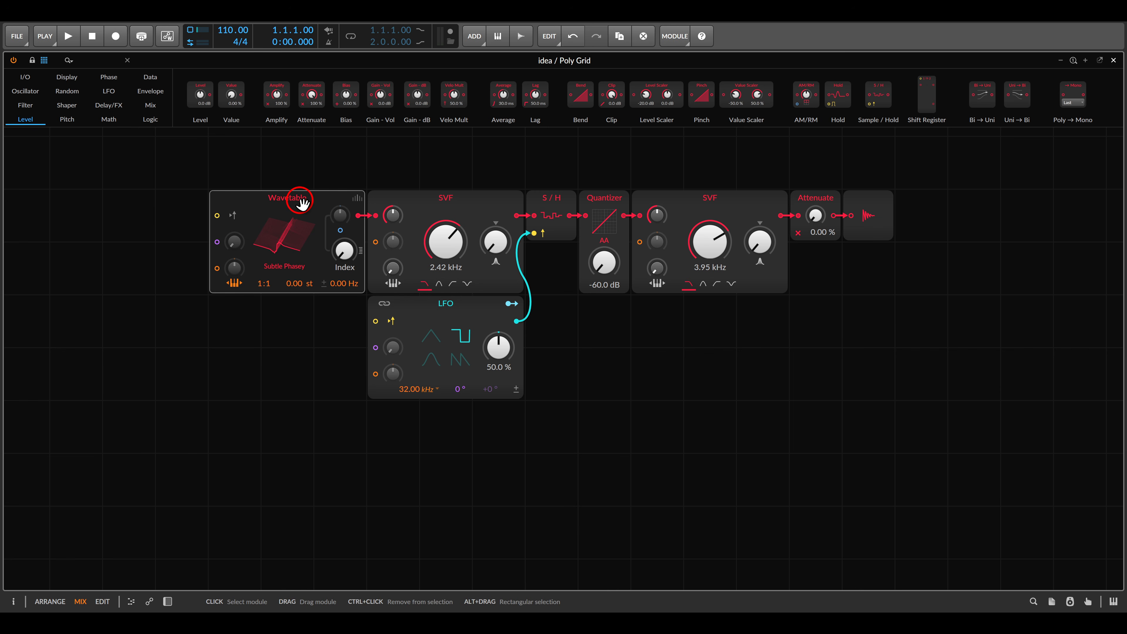
key(ctrl+d)
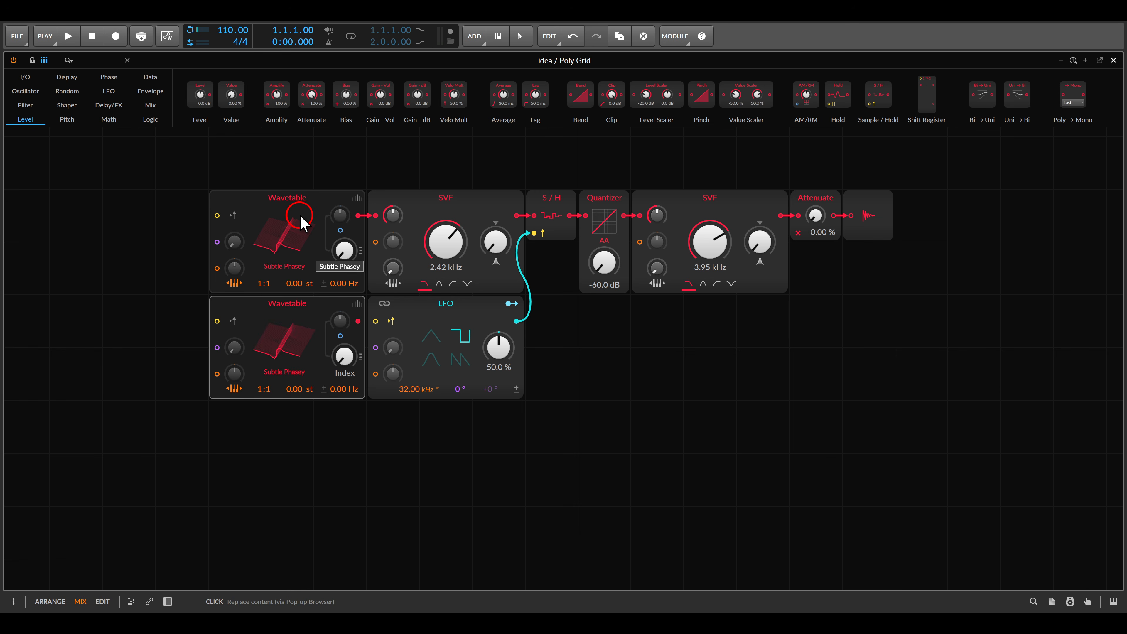
drag(187, 176, 283, 350)
drag(299, 200, 248, 200)
click(149, 105)
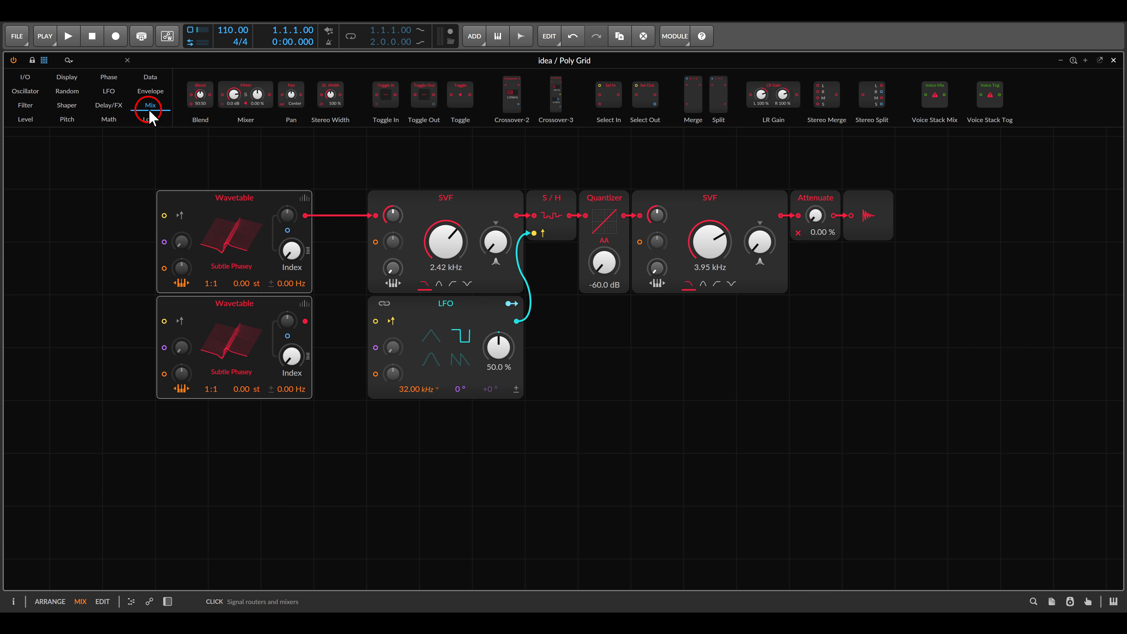
drag(303, 217, 305, 321)
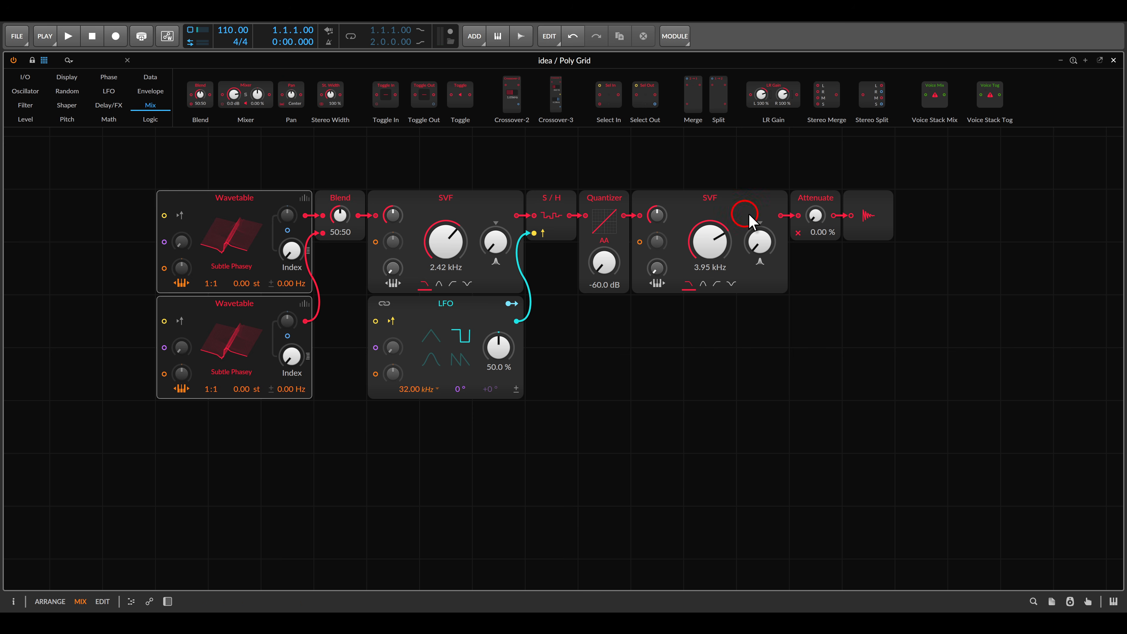
Raise Attenuate to 72.7 % and give the second Wavetable a 1:2 ratio with a 1.37 Hz detune.
drag(816, 217, 816, 200)
drag(214, 394, 215, 395)
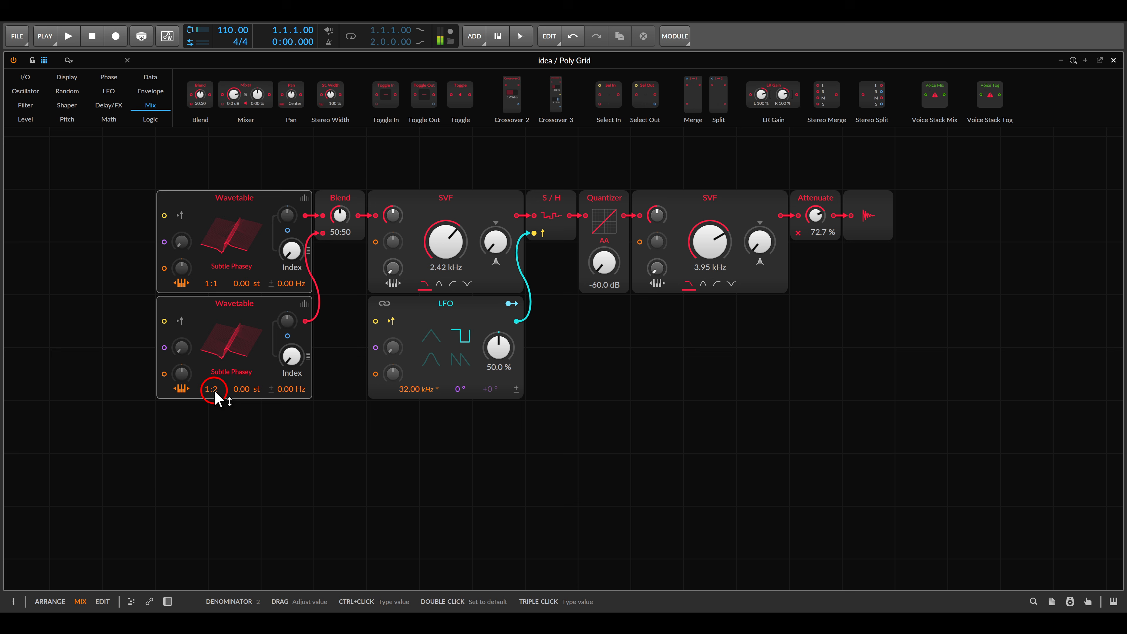
drag(289, 393, 286, 390)
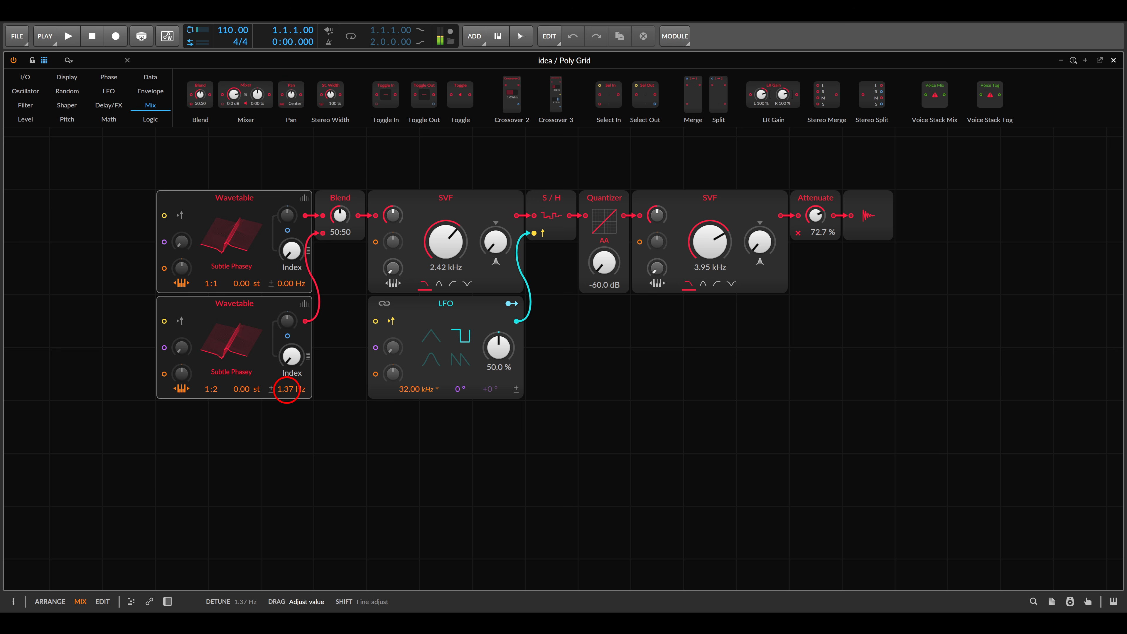
Set the first SVF's cutoff to 10.7 kHz and the second's to 10.9 kHz, and lower Attenuate to 0.00 %.
drag(708, 240, 710, 236)
drag(443, 242, 441, 239)
drag(704, 250, 704, 247)
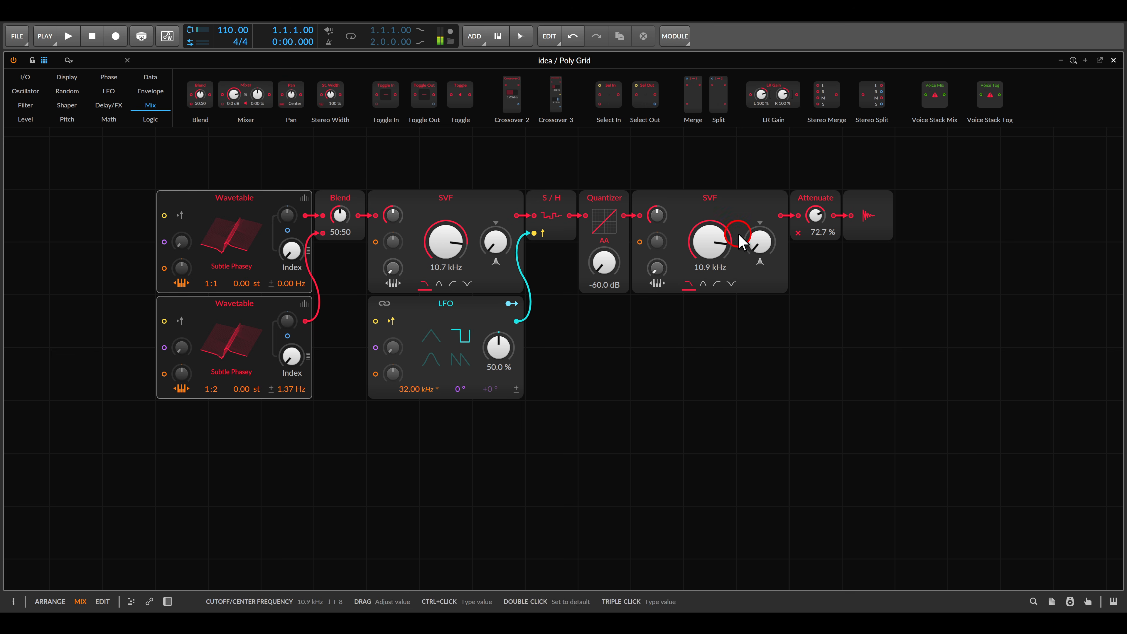
drag(814, 217, 813, 225)
Check the Gain stage on the Stargazer panel picture and insert a Heat shaper between the second SVF and Attenuate.
key(alt+Tab)
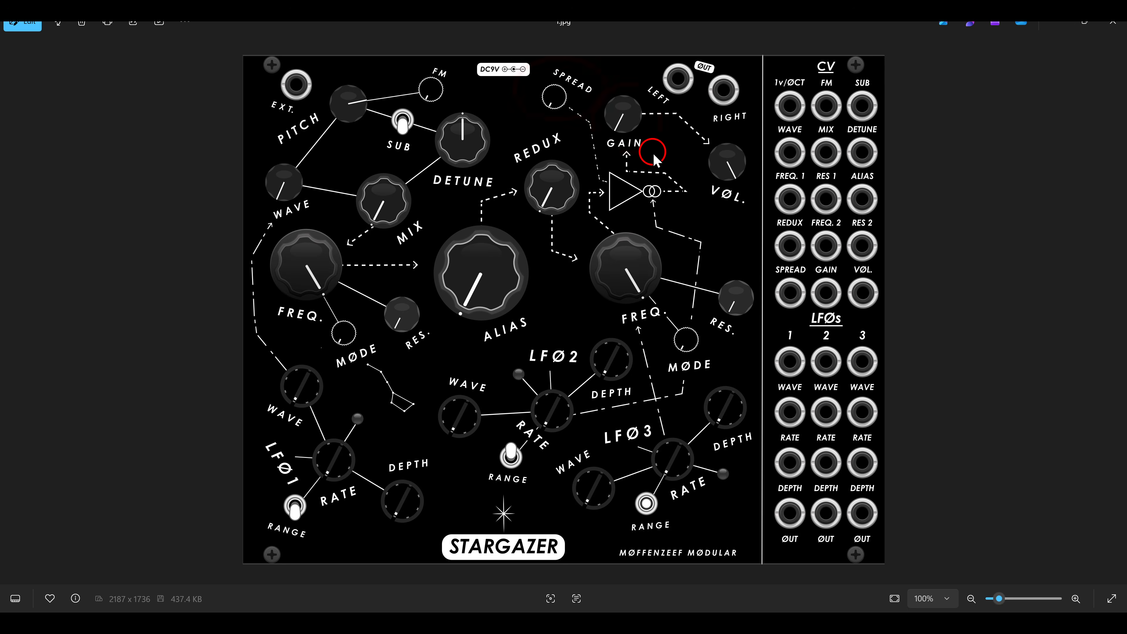
key(alt+Tab)
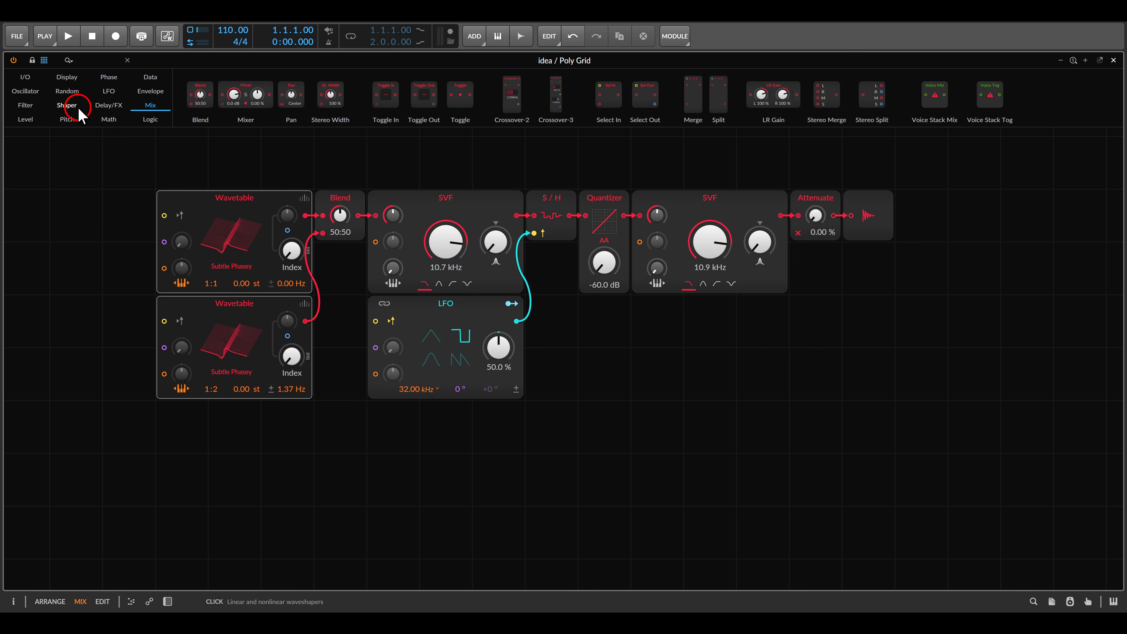
click(68, 106)
mouse_move(596, 96)
mouse_down()
mouse_move(725, 163)
mouse_move(779, 221)
mouse_up()
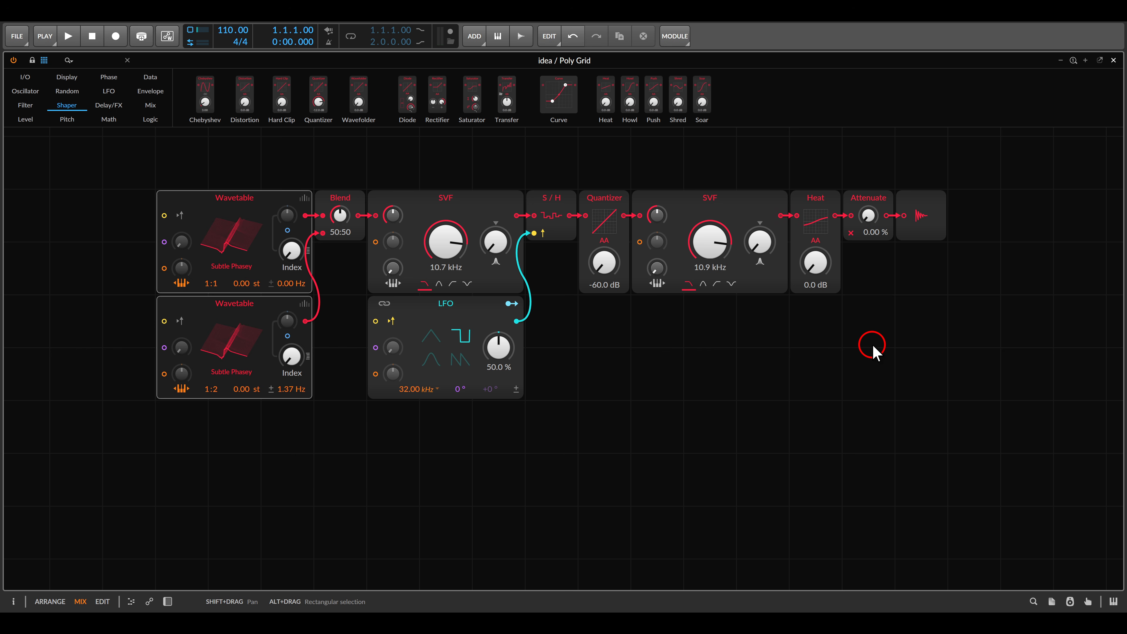
Raise Attenuate to 85.0 % and set unison to 3 voices on the first Wavetable and 5 on the second.
drag(868, 217, 869, 202)
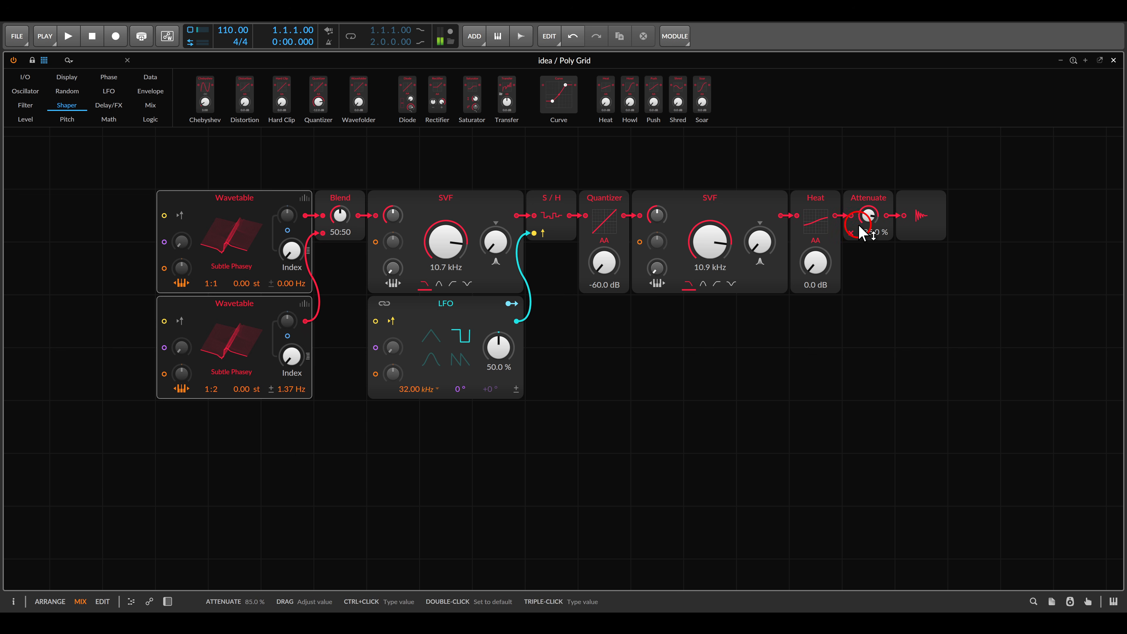
click(304, 199)
click(227, 216)
click(304, 198)
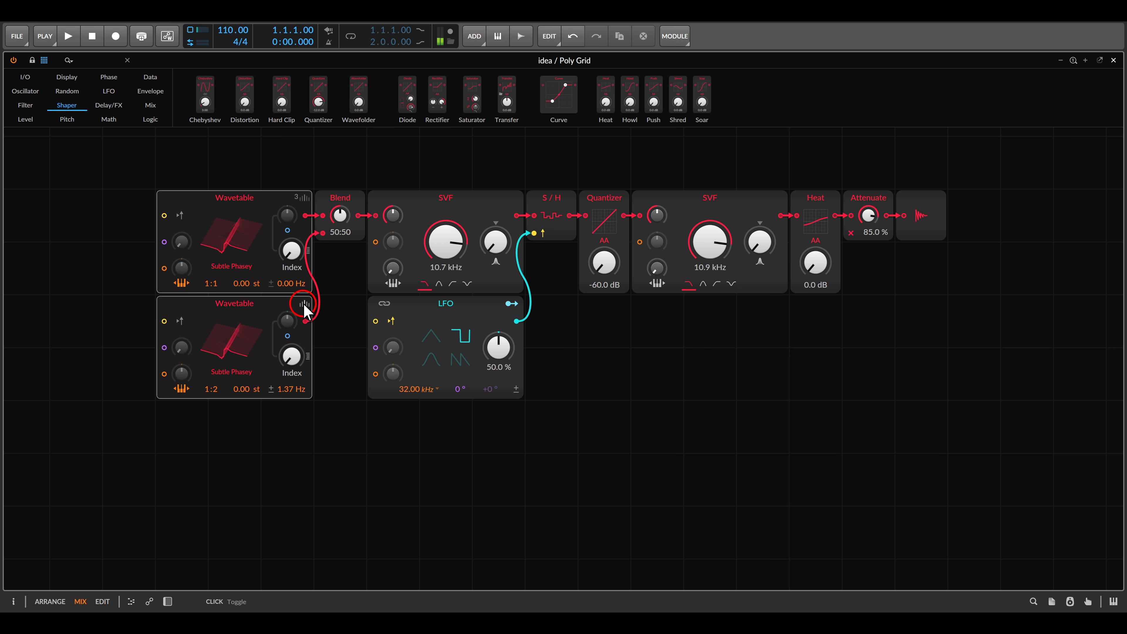
click(304, 304)
click(248, 321)
click(304, 304)
Set the SVF cutoffs to 23.7 kHz and 1.69 kHz, Heat to +20.2 dB, the Quantizer to -10.6 dB and Attenuate to 0.00 %.
drag(469, 257, 471, 260)
drag(710, 244, 710, 242)
drag(869, 218, 865, 218)
drag(818, 266, 817, 263)
drag(718, 242, 697, 251)
drag(613, 262, 613, 259)
drag(710, 242, 710, 239)
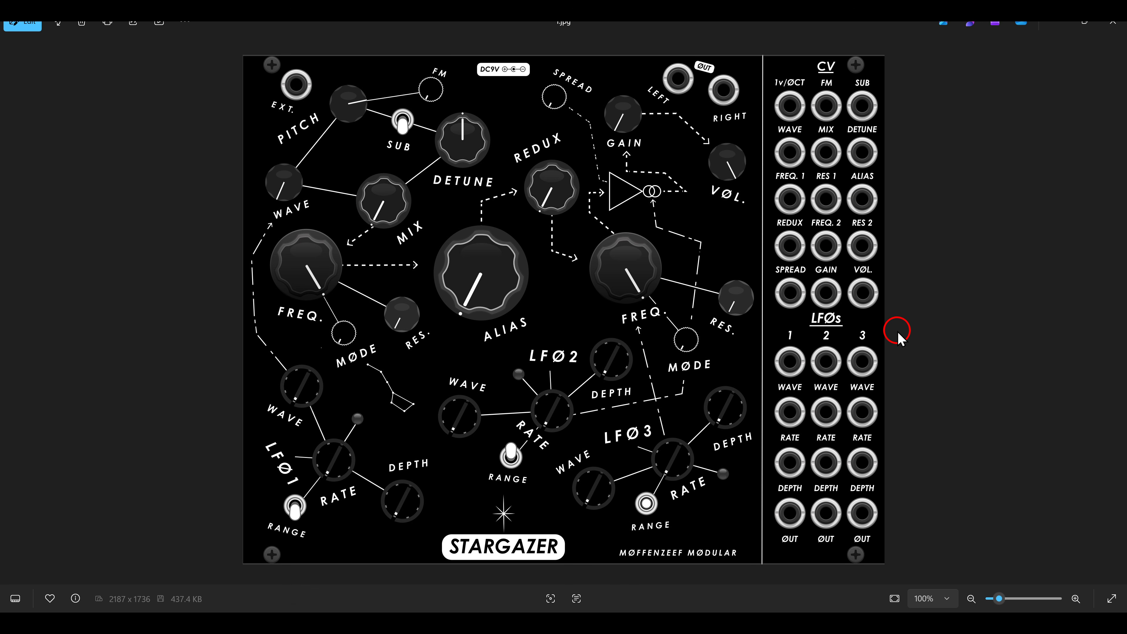
Trace on the Stargazer panel picture where LFO 1, LFO 2 and LFO 3 are routed, and clear the markings.
drag(241, 433, 326, 501)
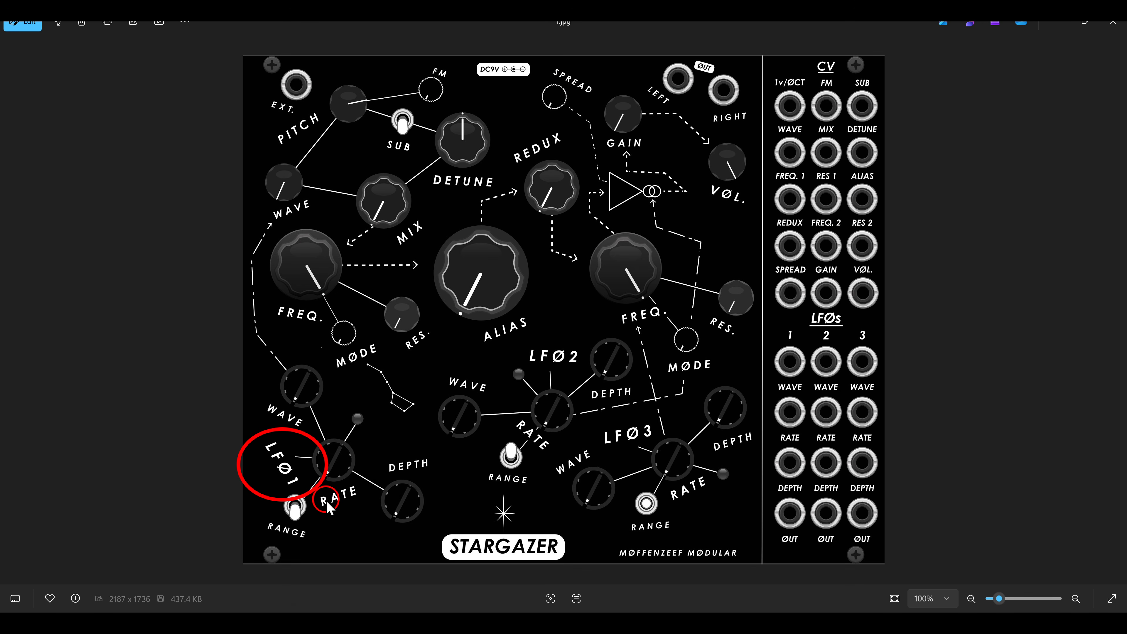
drag(255, 151, 325, 221)
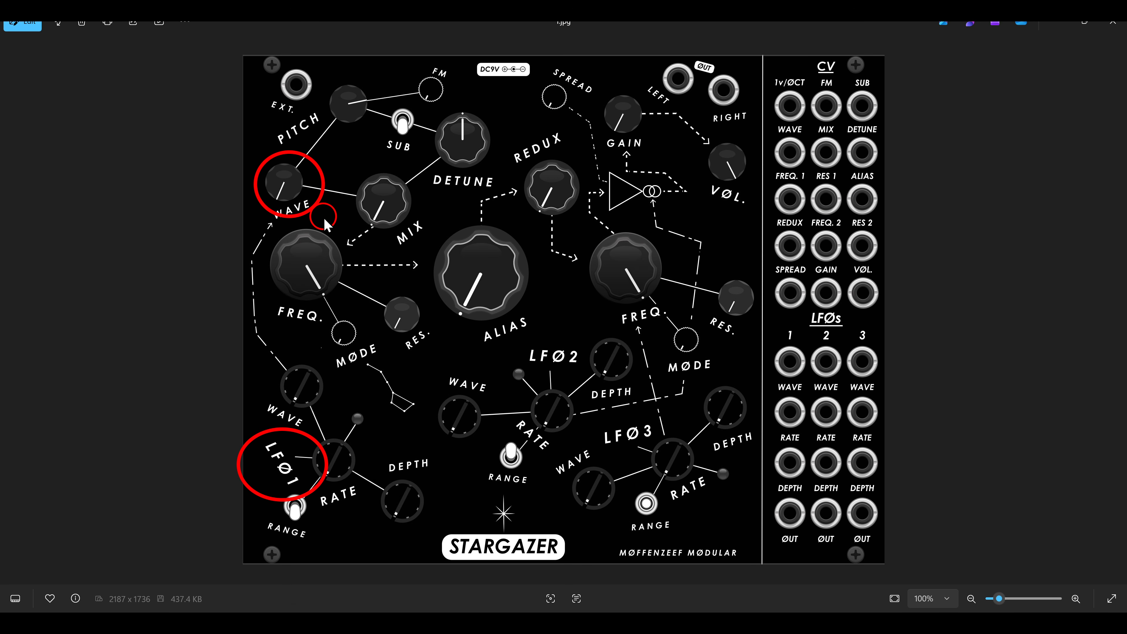
drag(508, 333, 593, 384)
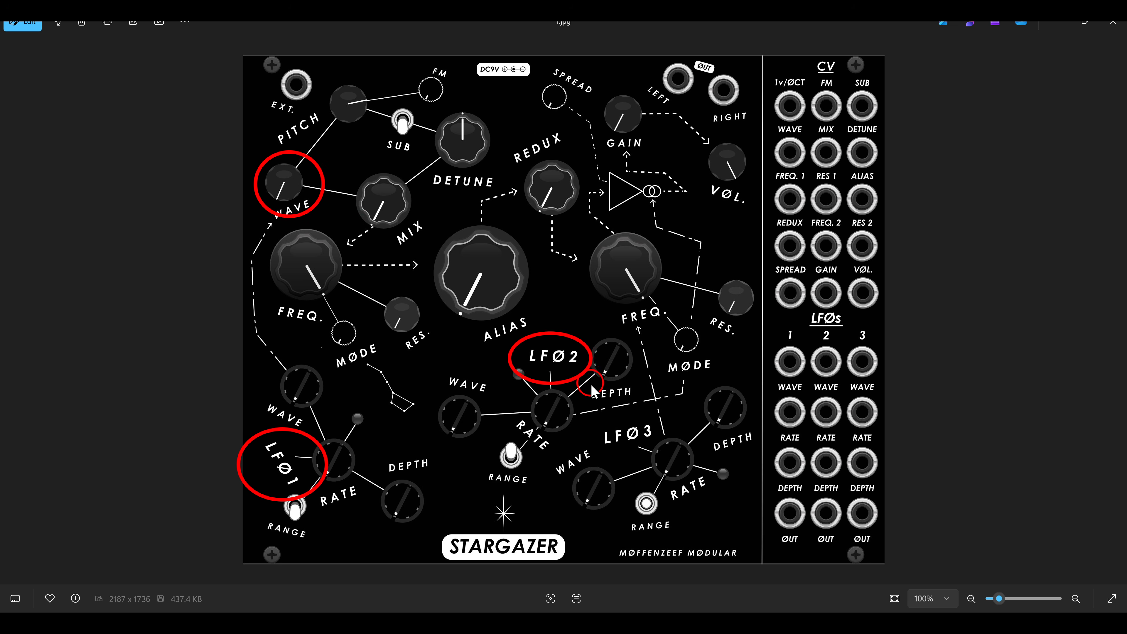
drag(622, 176, 691, 232)
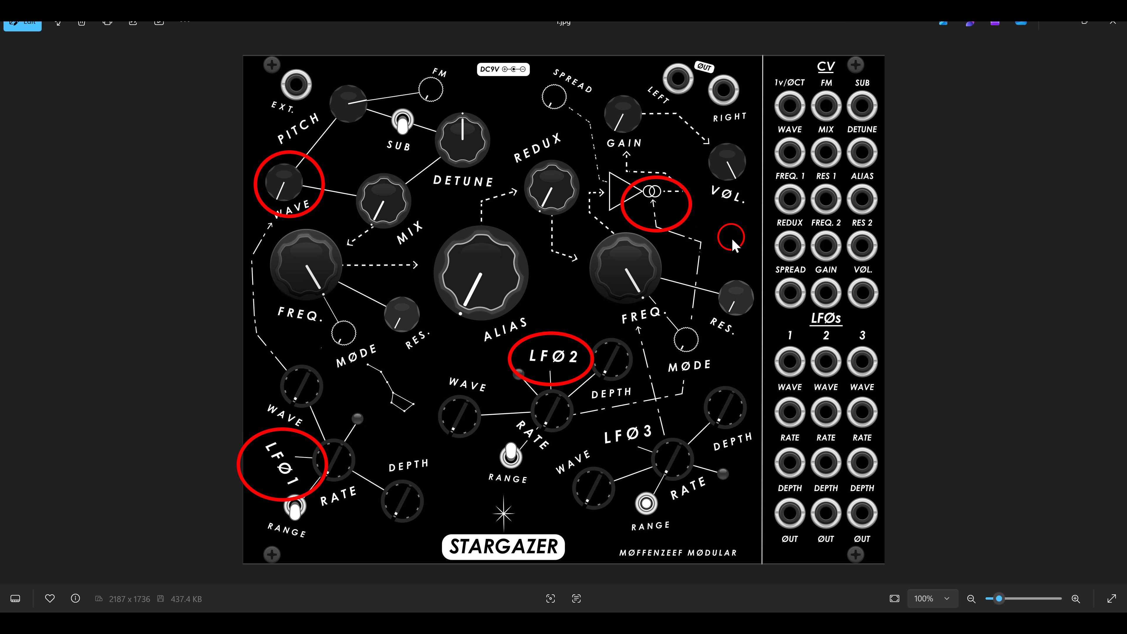
drag(593, 412, 688, 461)
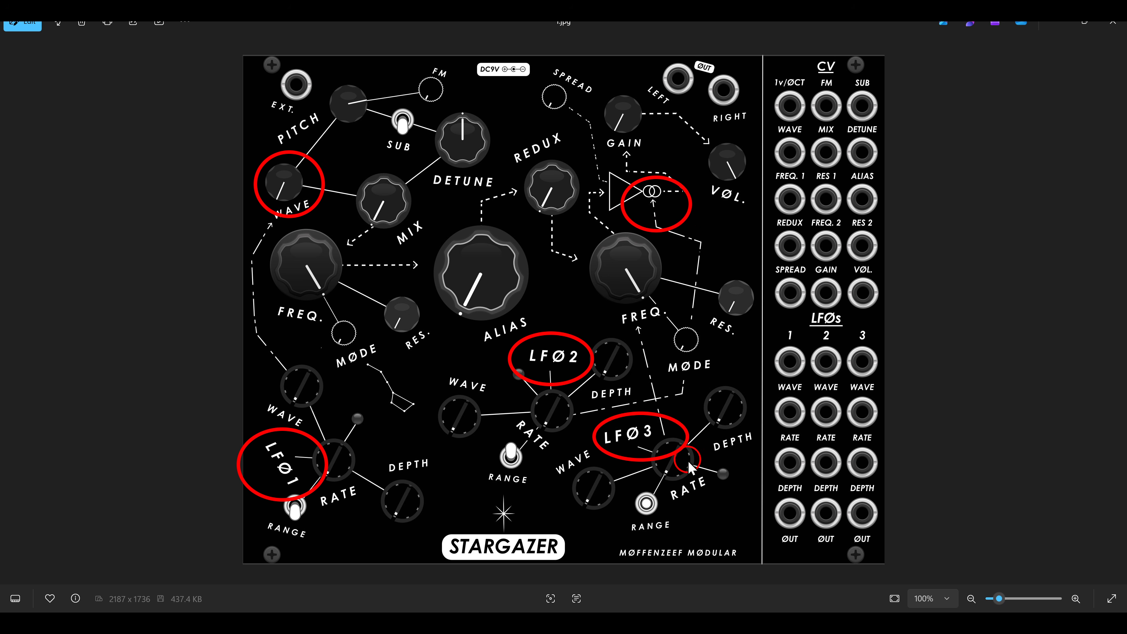
mouse_move(645, 414)
mouse_down()
mouse_move(646, 323)
mouse_move(659, 327)
mouse_up()
mouse_move(617, 227)
mouse_down()
mouse_move(597, 224)
mouse_move(630, 308)
mouse_move(691, 316)
mouse_up()
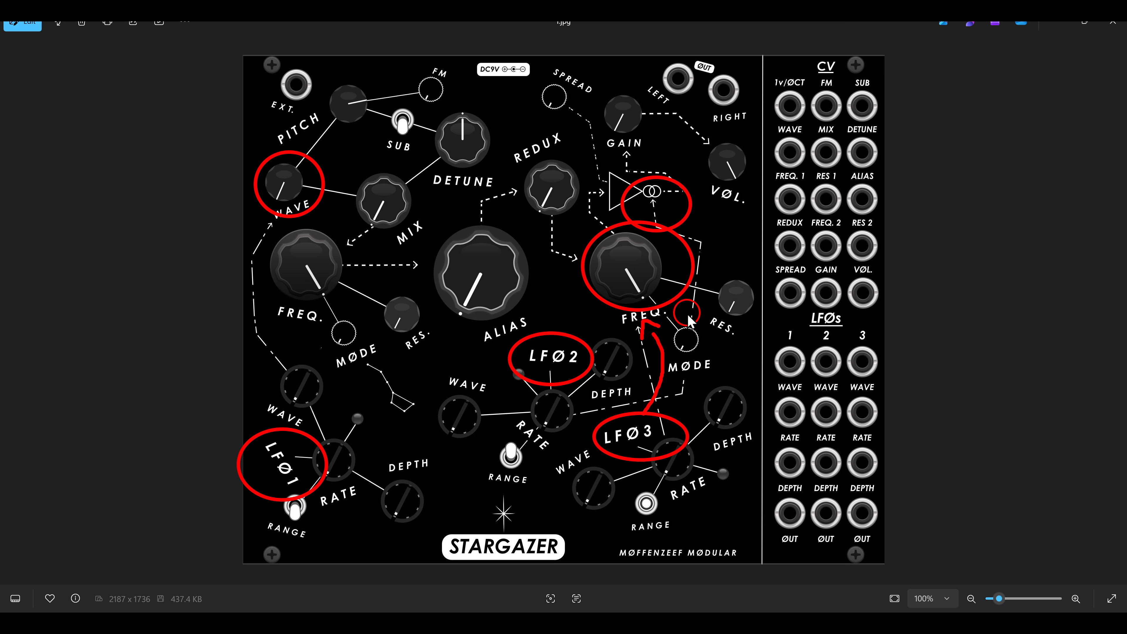
mouse_move(594, 250)
mouse_down()
mouse_move(439, 111)
mouse_move(473, 108)
mouse_up()
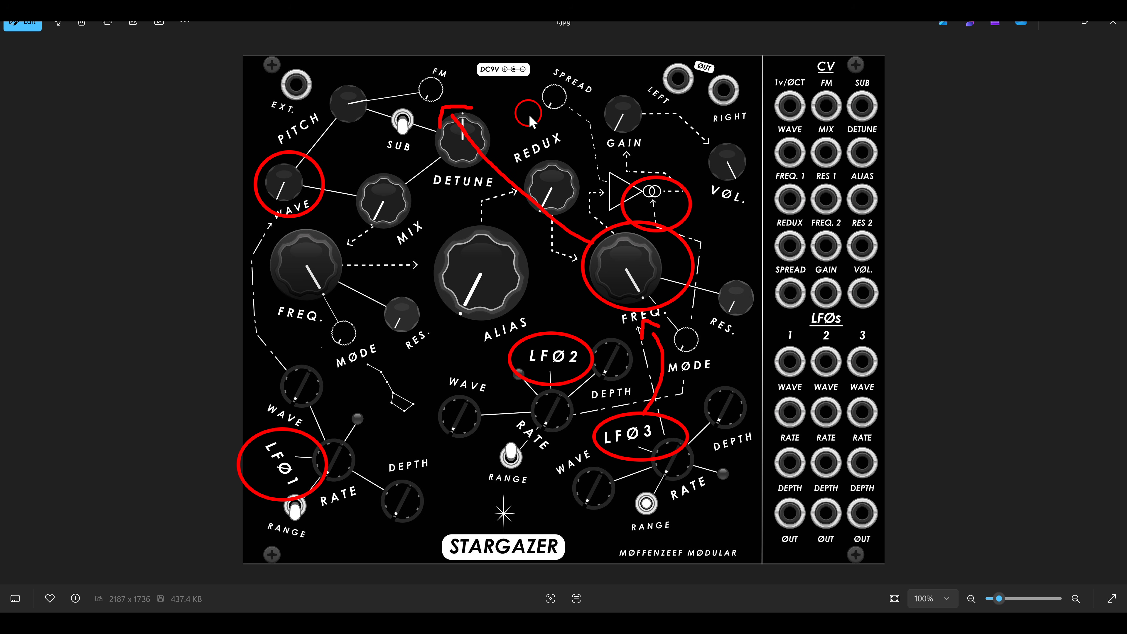
key(e)
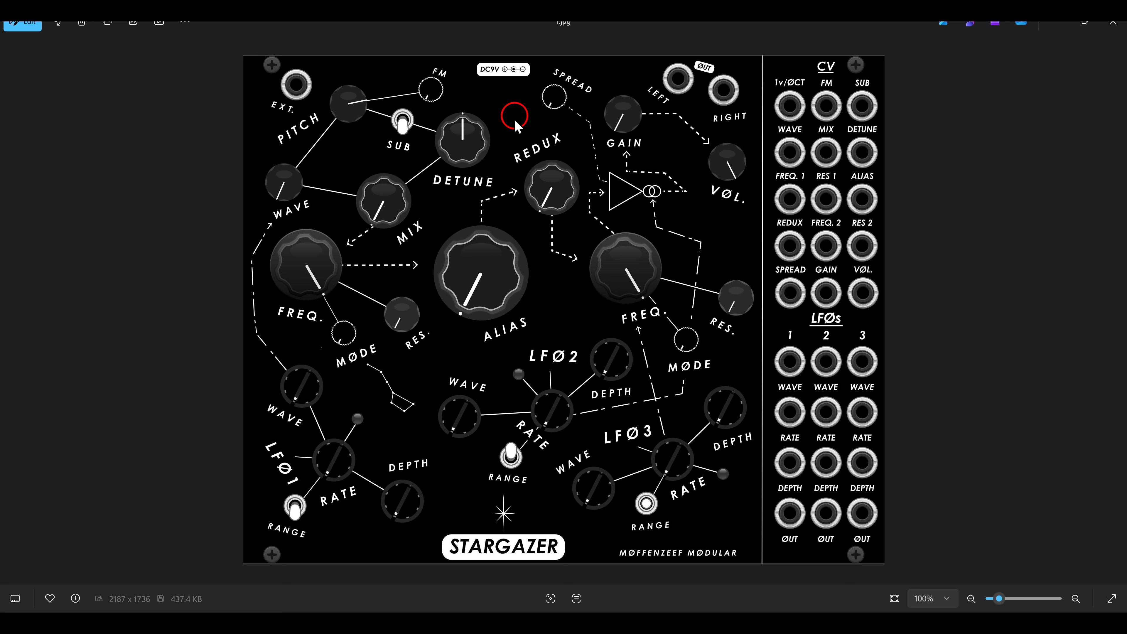
Circle LFO 1's Wave, Depth and Rate knobs on the Stargazer panel picture.
drag(237, 354, 345, 415)
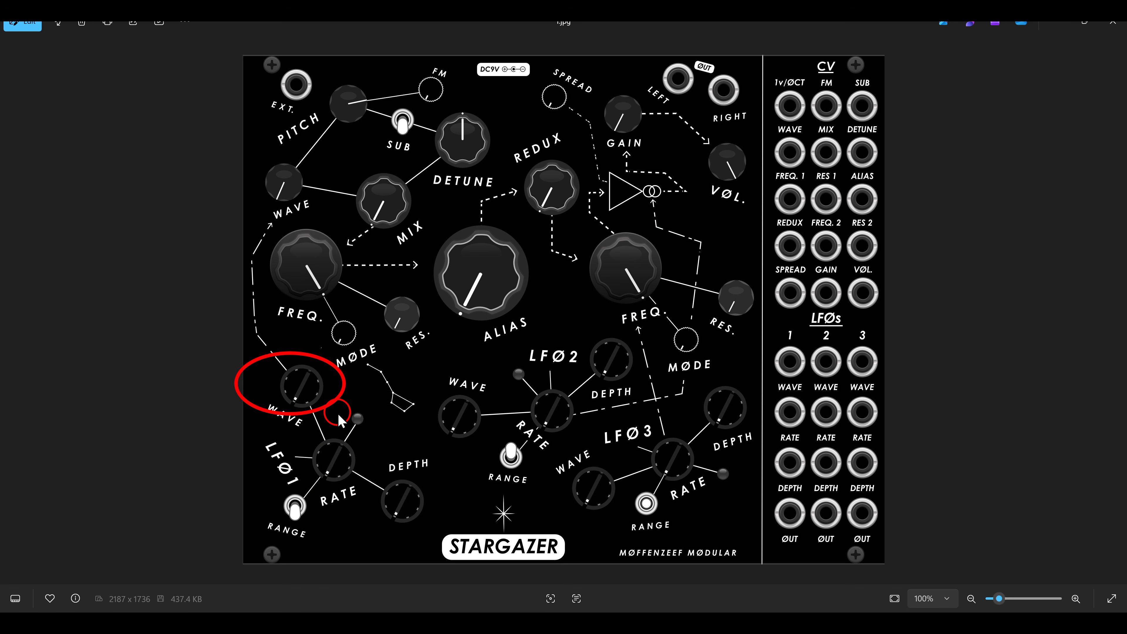
drag(372, 458, 456, 528)
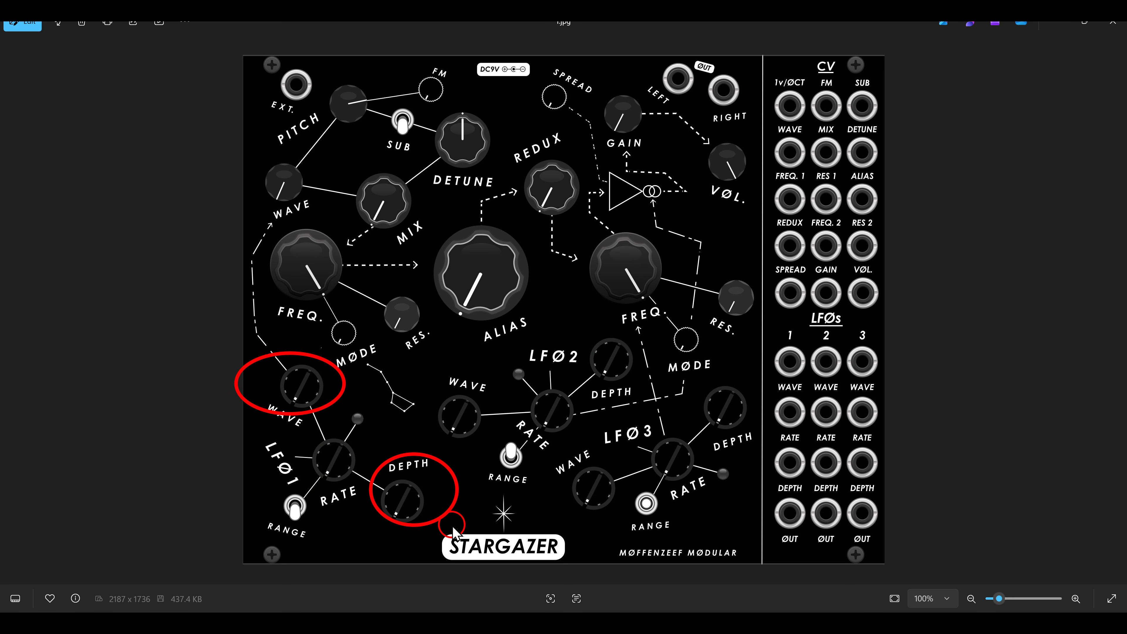
drag(292, 430, 381, 503)
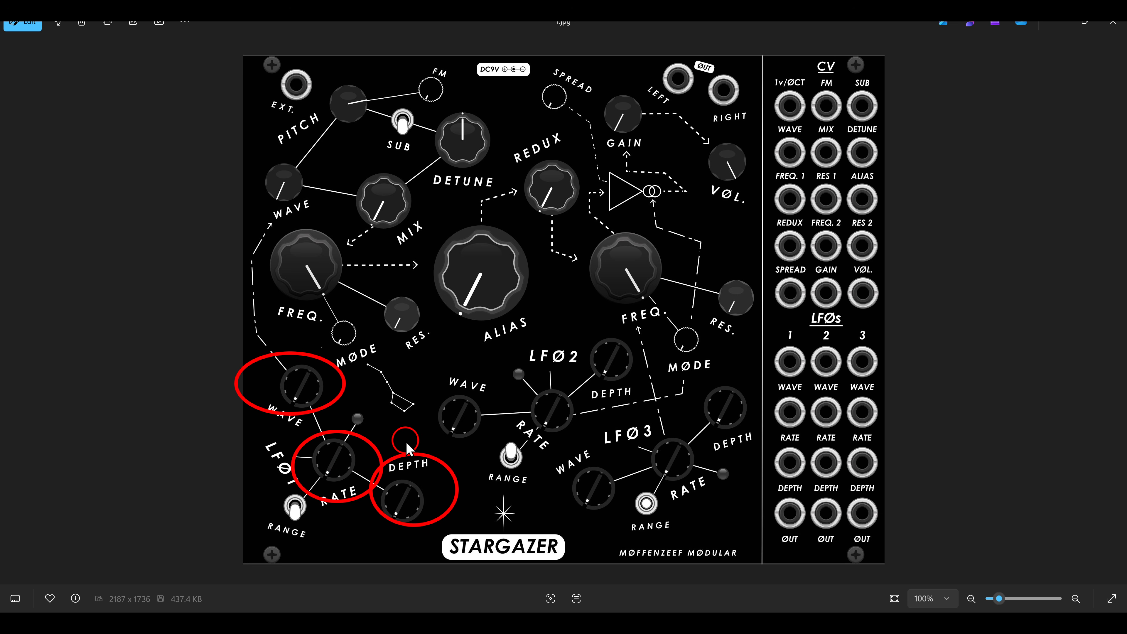
key(Escape)
Return to the Poly Grid and add two LFO modules and an S/H LFO, stacked in a column ahead of the Wavetables.
key(alt+Tab)
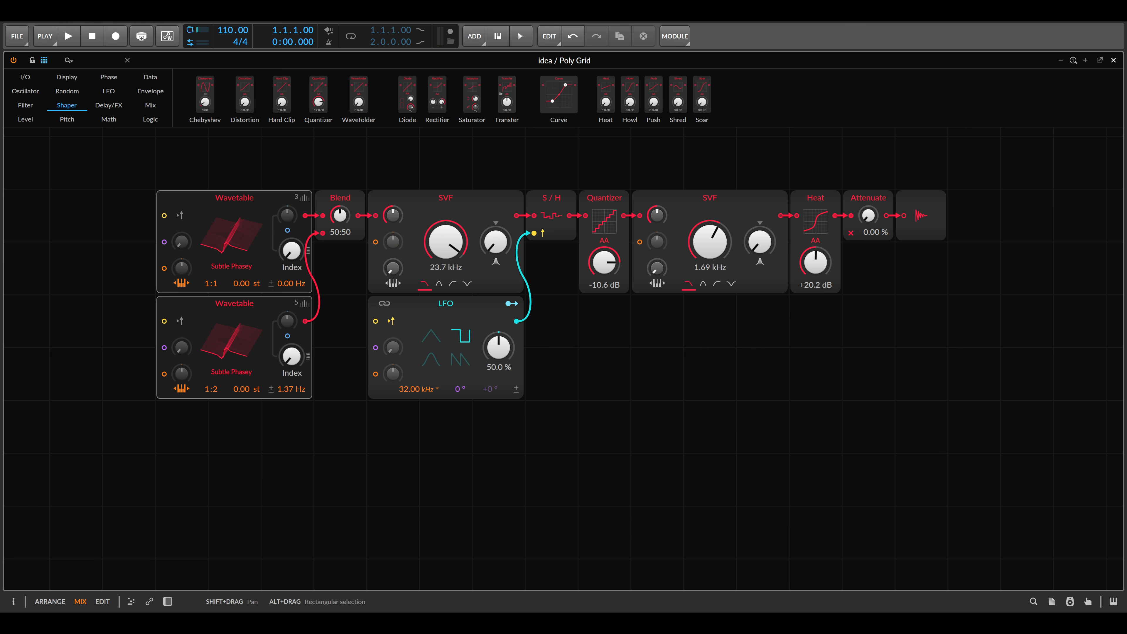
click(109, 91)
drag(215, 96, 41, 217)
drag(88, 181, 391, 151)
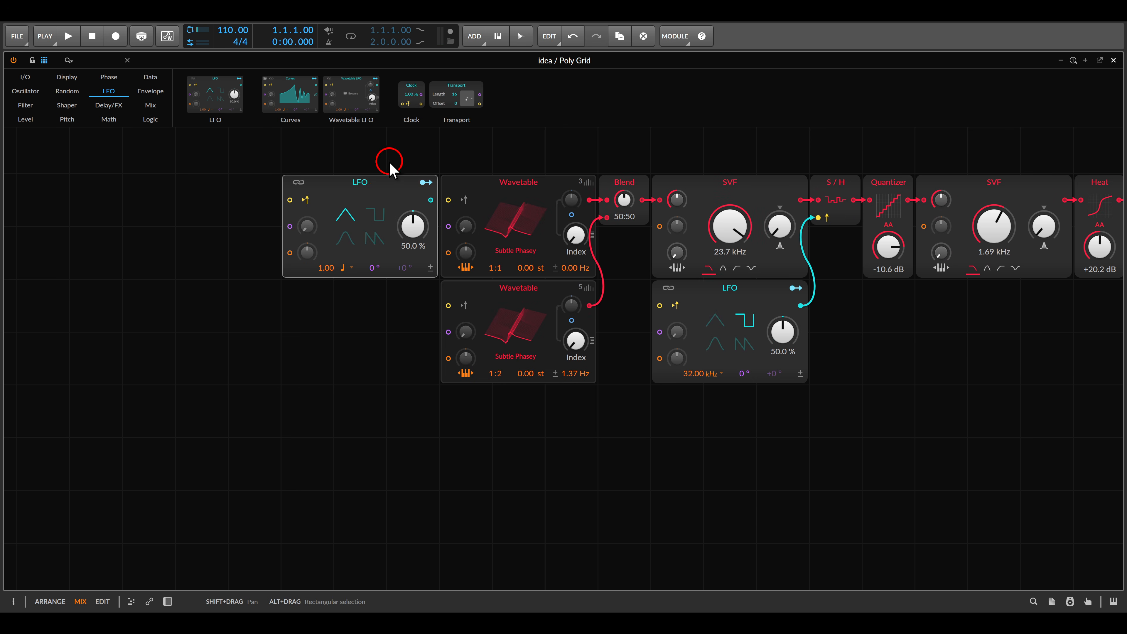
drag(340, 181, 281, 182)
drag(213, 89, 222, 287)
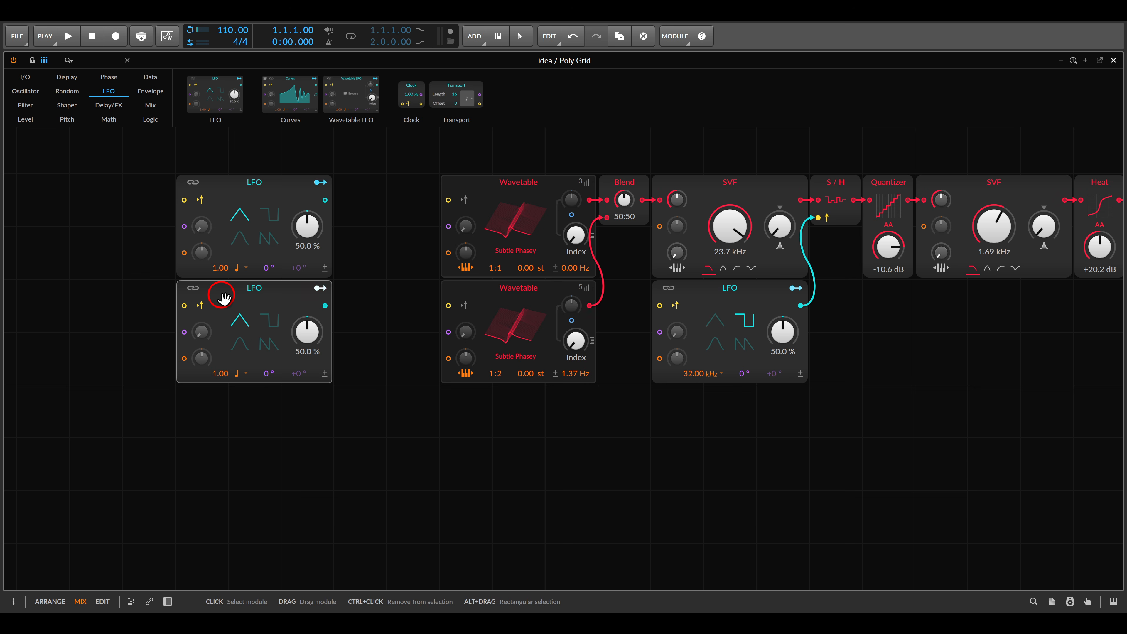
click(67, 91)
drag(265, 93, 237, 394)
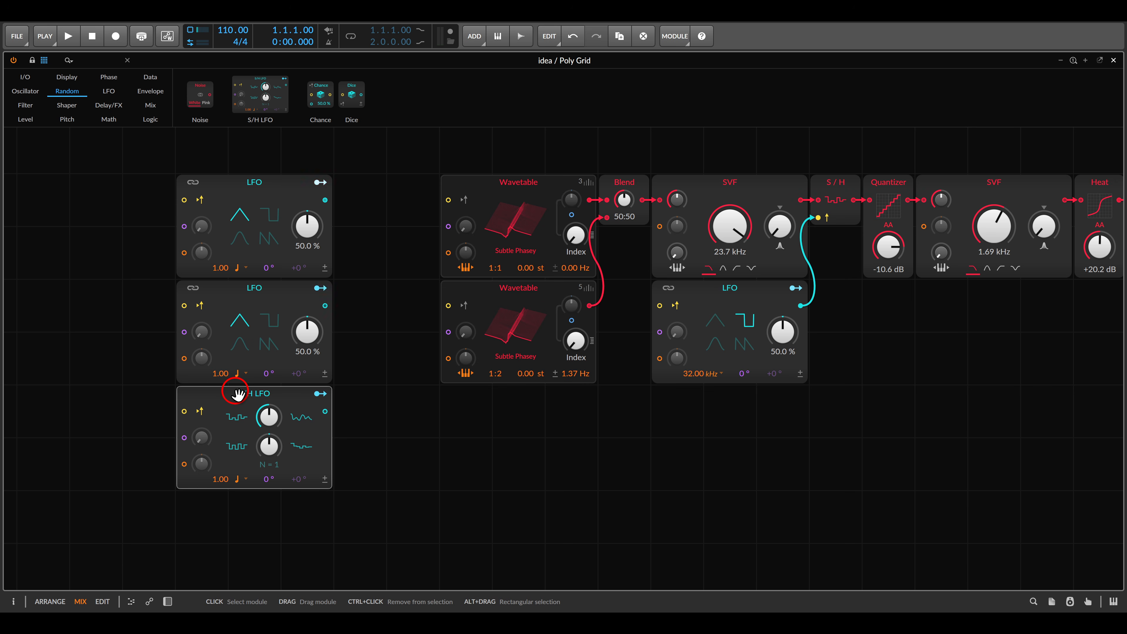
Set the second SVF's cutoff to 3.09 kHz, Heat to +11.9 dB, the Quantizer to -60.0 dB and Attenuate to 26.5 %.
drag(342, 346, 258, 340)
drag(715, 339, 673, 347)
drag(1013, 205, 969, 271)
drag(864, 229, 859, 215)
drag(749, 251, 749, 330)
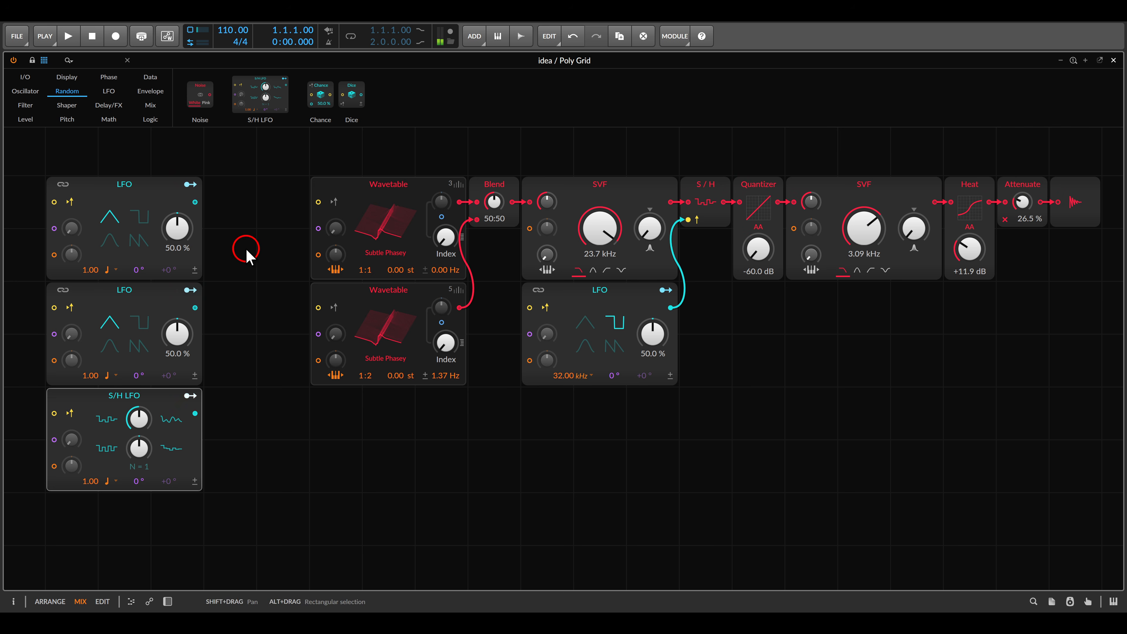
Modulate the Index of both Wavetables from the first added LFO, using a 99.7 % amount on the second Wavetable.
click(191, 186)
drag(445, 238, 446, 225)
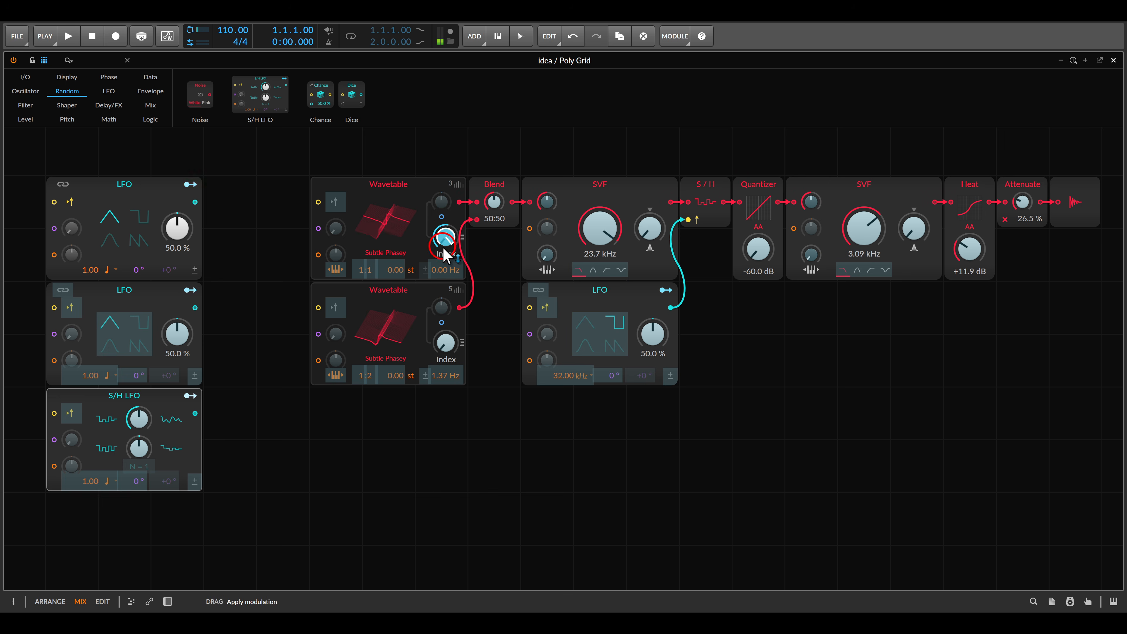
drag(449, 345, 449, 331)
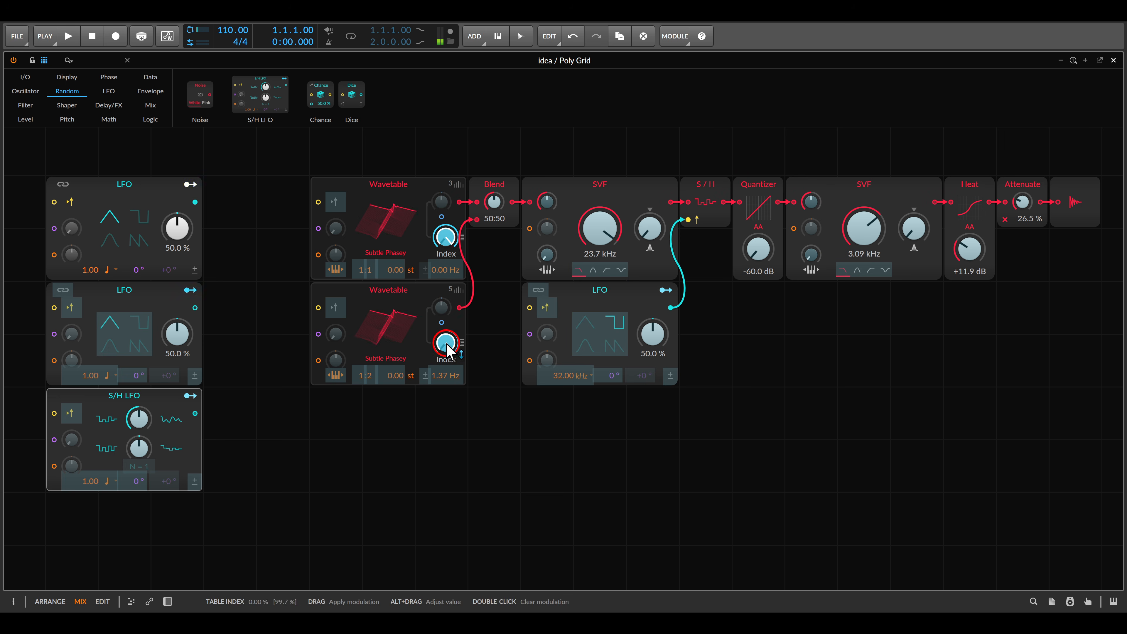
Set the topmost LFO to the sine shape with a Hertz timebase and a rate of 0.13 Hz.
click(189, 186)
click(111, 276)
click(141, 290)
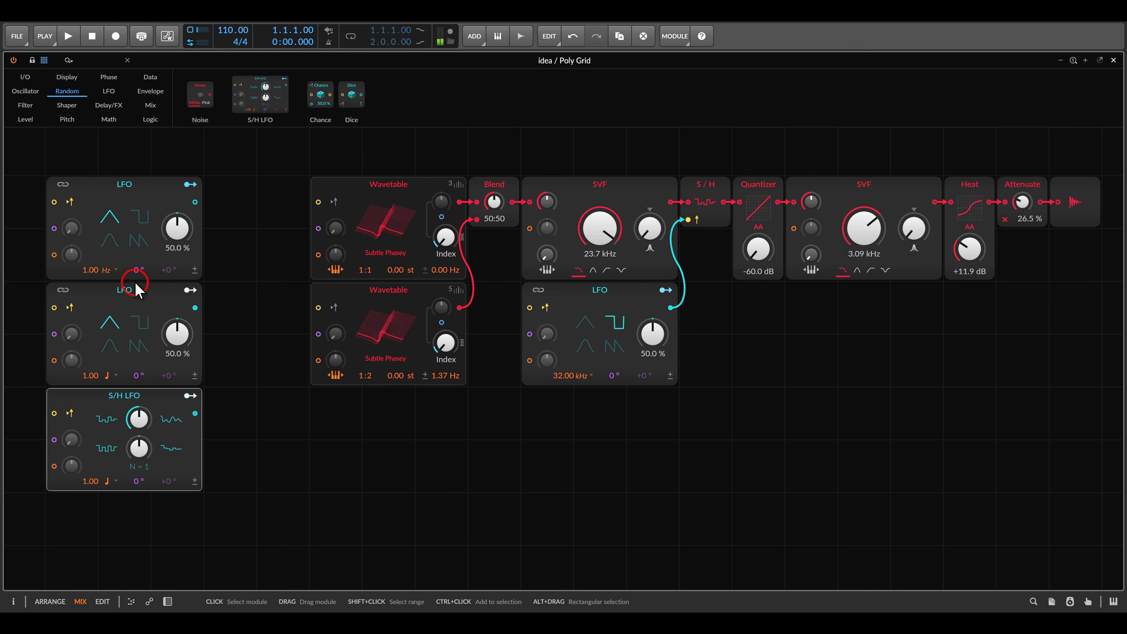
click(117, 254)
drag(91, 269, 91, 272)
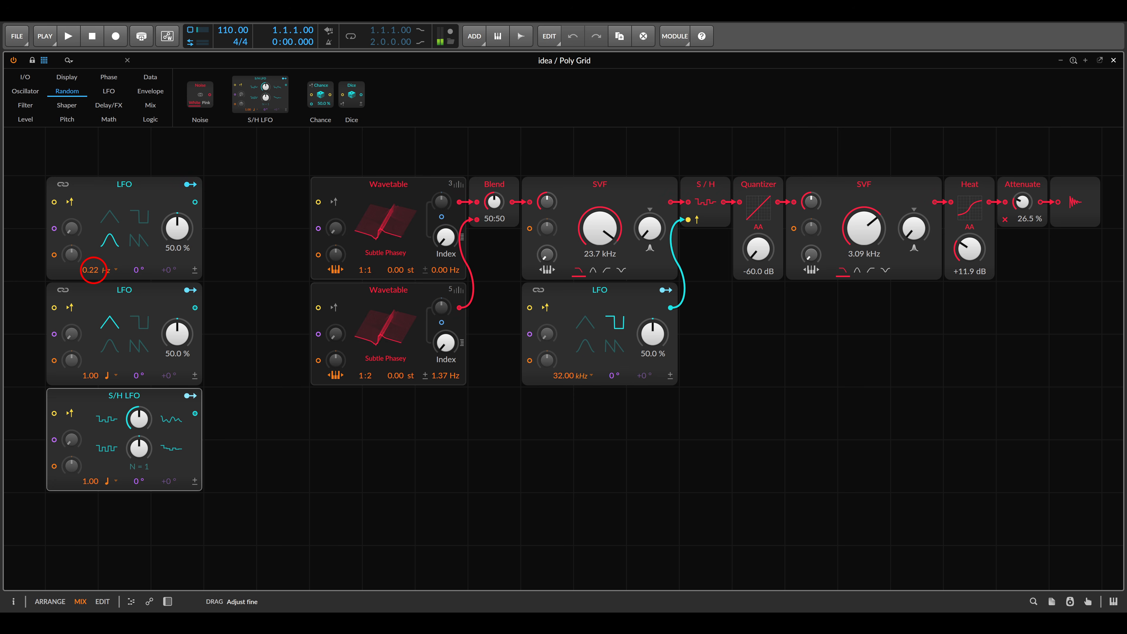
drag(93, 270, 93, 271)
click(219, 280)
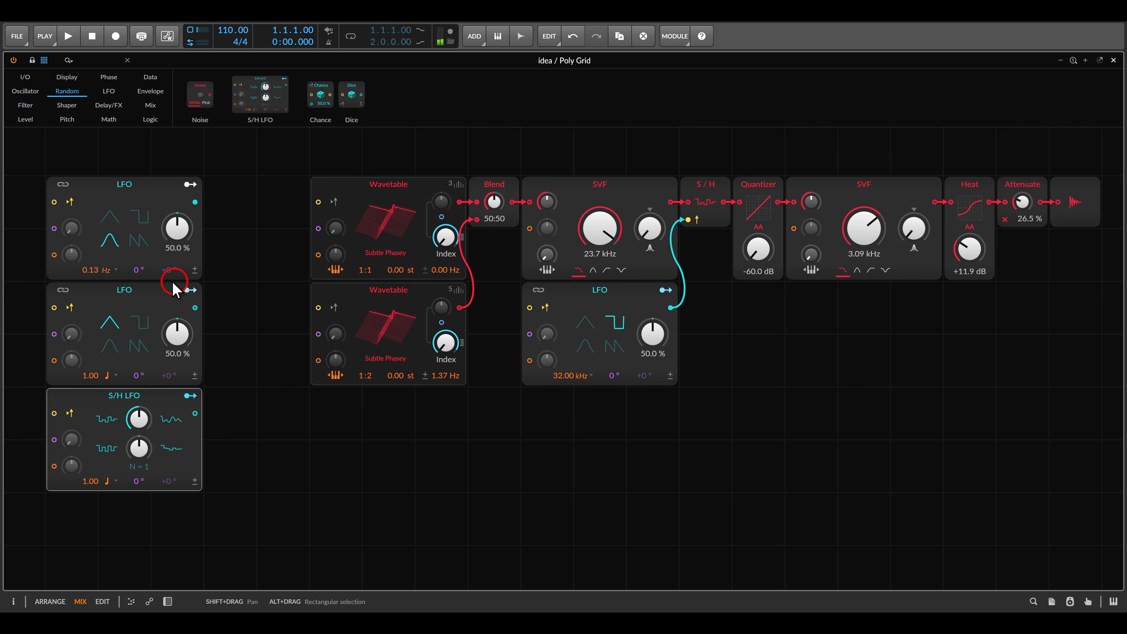
Modulate the Attenuate level from the second LFO and set Attenuate to 18.0 %.
click(248, 295)
click(1022, 201)
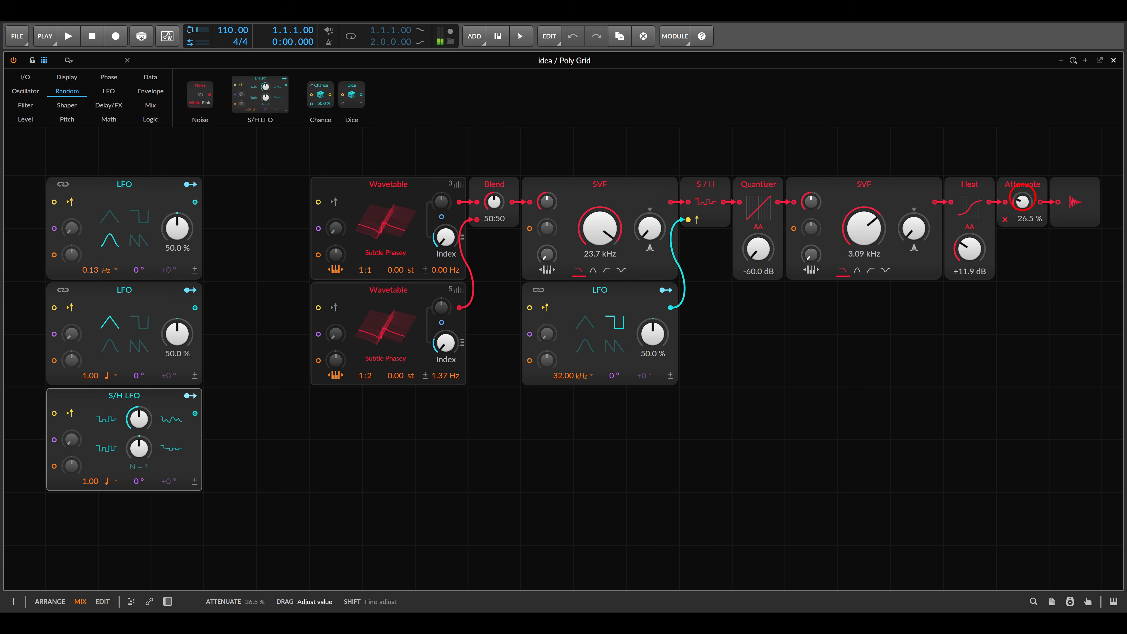
click(254, 355)
click(190, 290)
click(1027, 206)
drag(1030, 204, 1029, 195)
click(190, 290)
Switch the second LFO's timebase to Hertz and set its rate to 11.38 Hz.
click(111, 376)
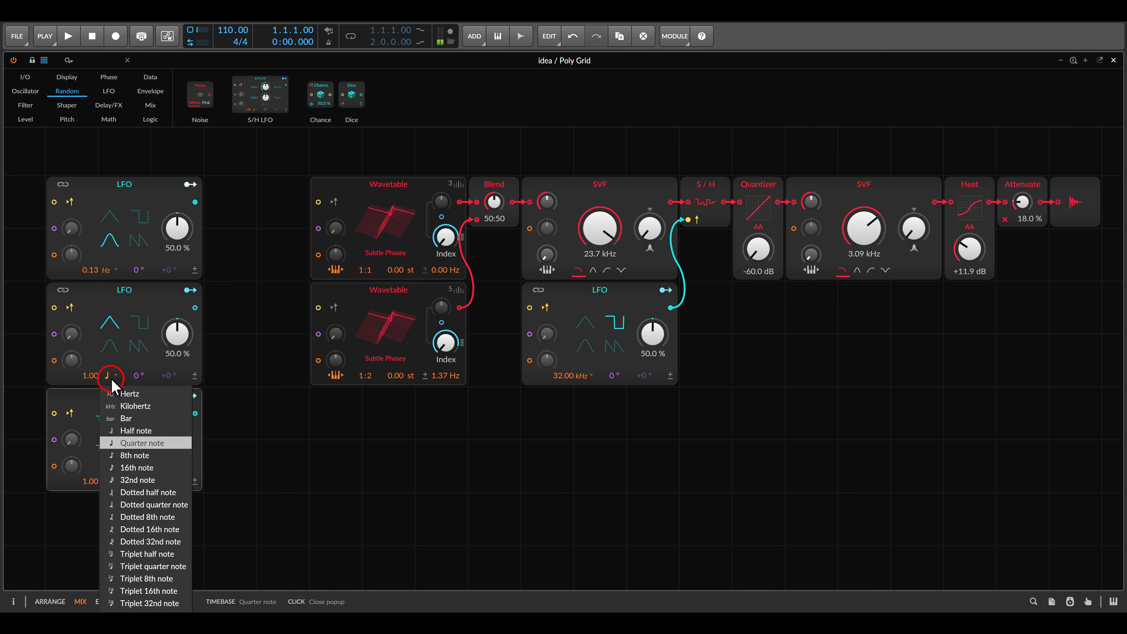
click(133, 394)
drag(90, 378, 85, 377)
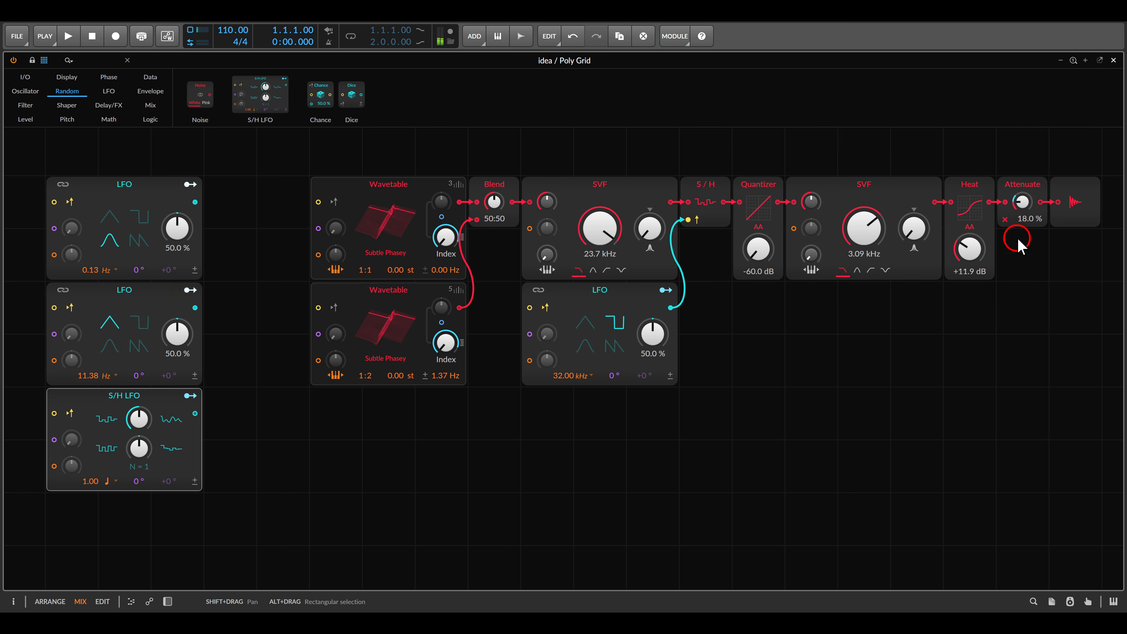
Set the Heat drive to +15.0 dB and Attenuate to 16.5 %.
drag(981, 251, 981, 240)
drag(1021, 203, 1021, 187)
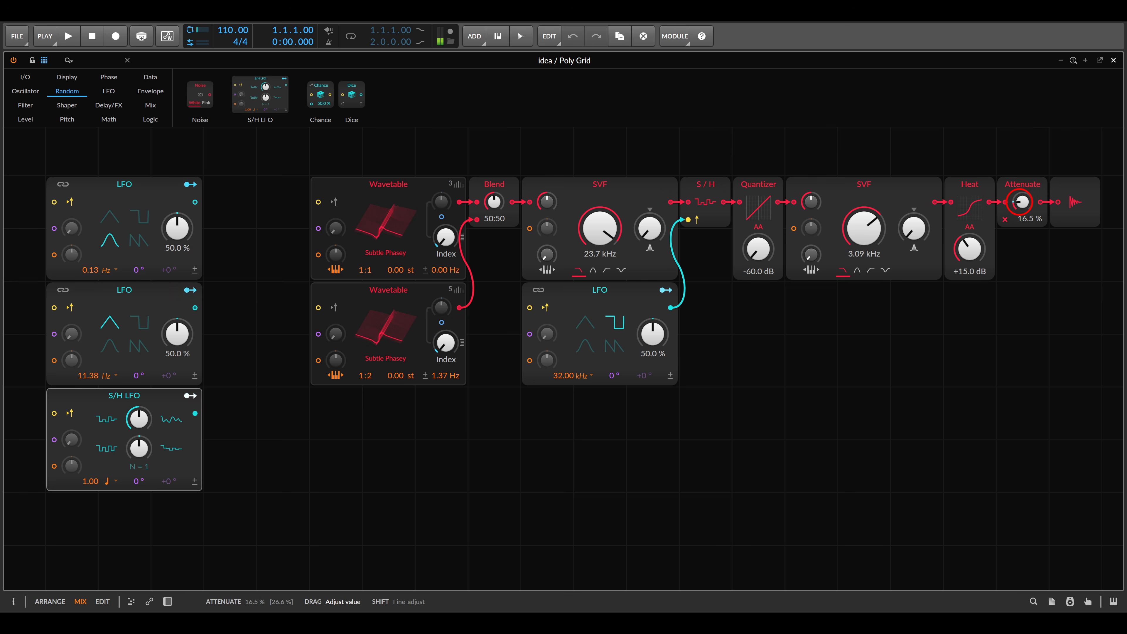
drag(1021, 202, 1021, 203)
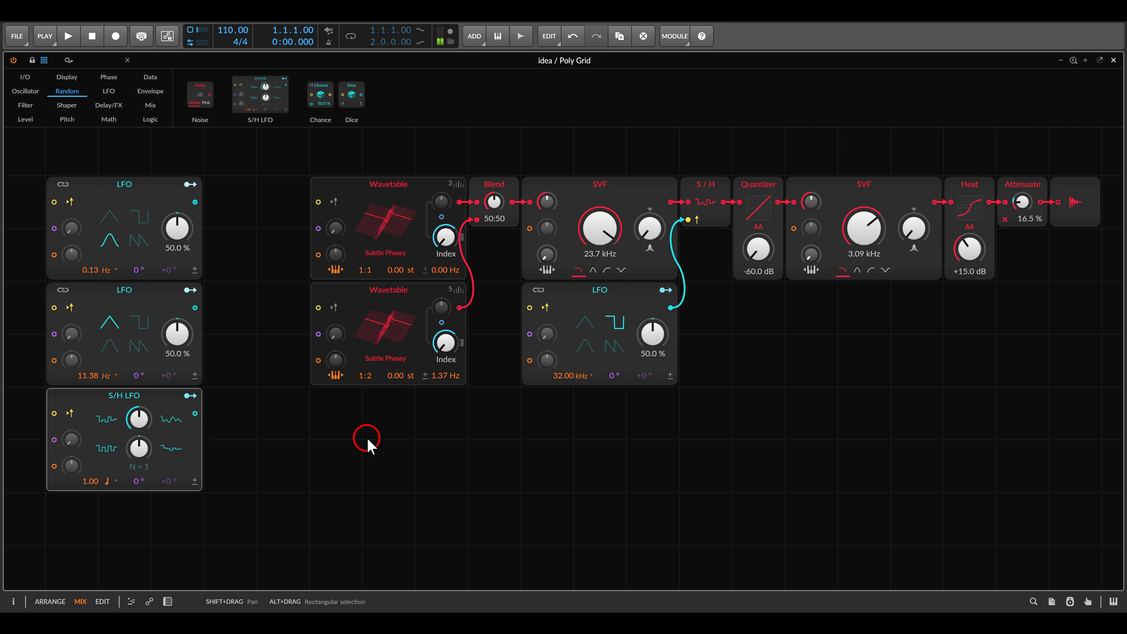
Switch the S/H LFO's timebase to Hertz and turn its smoothing fully up.
click(113, 481)
click(141, 242)
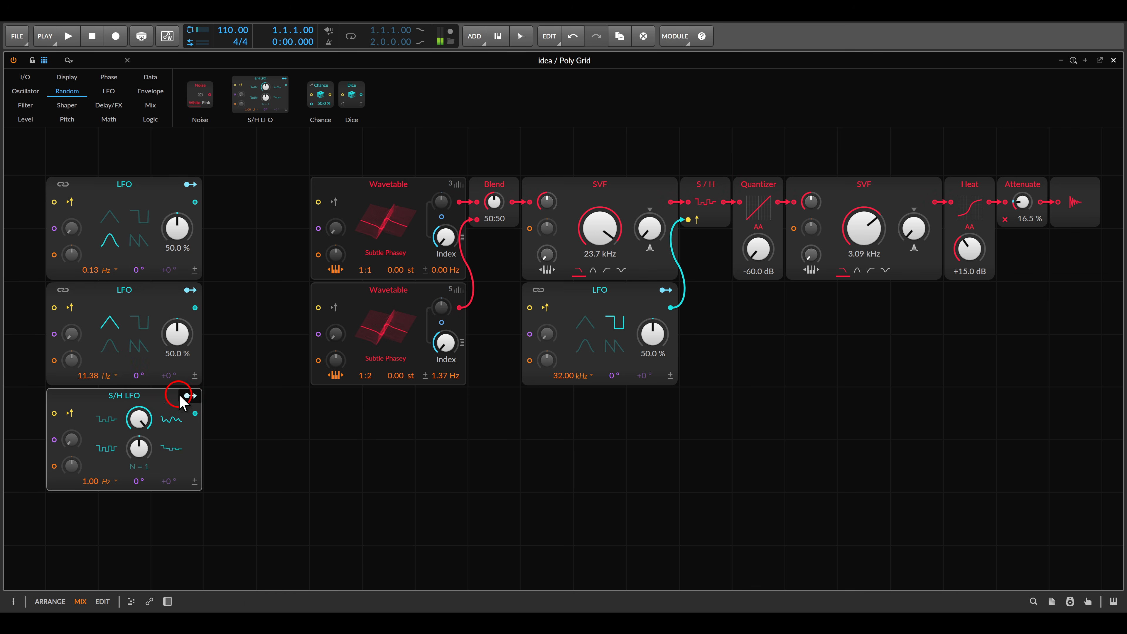
Modulate the second SVF's cutoff from the S/H LFO, setting the cutoff to 1.73 kHz, and make the S/H LFO bipolar.
click(194, 397)
mouse_move(865, 224)
mouse_down()
mouse_move(854, 231)
mouse_move(916, 225)
mouse_move(865, 230)
mouse_up()
click(192, 396)
click(314, 393)
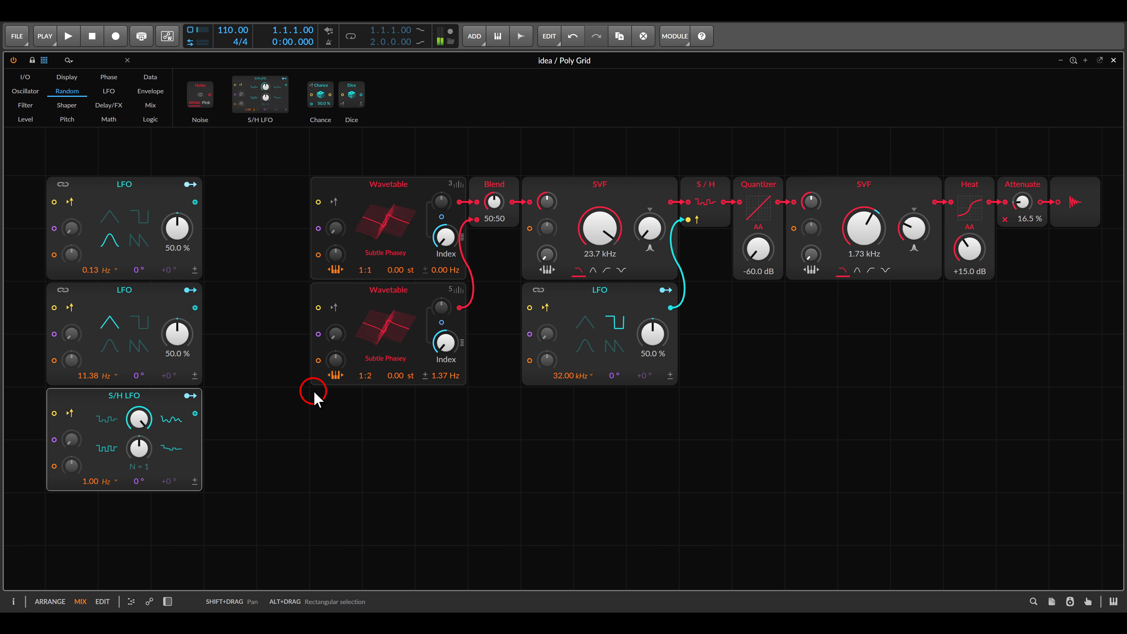
click(194, 481)
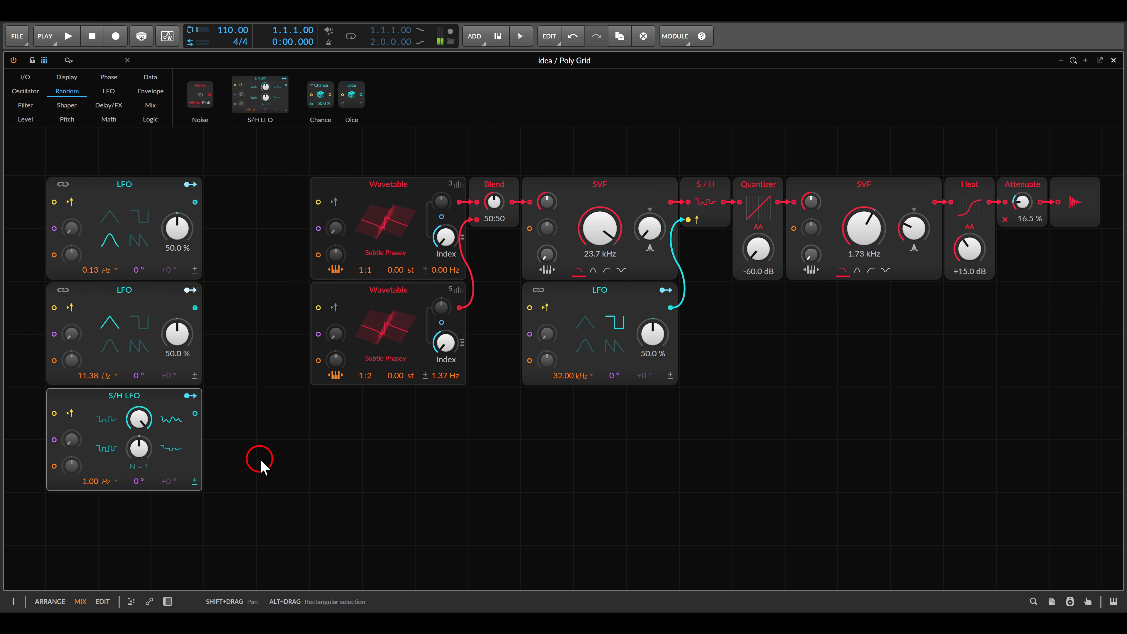
Modulate the pitch offset of both Wavetables from the S/H LFO, by 0.65 st on the upper and -0.45 st on the lower.
click(190, 395)
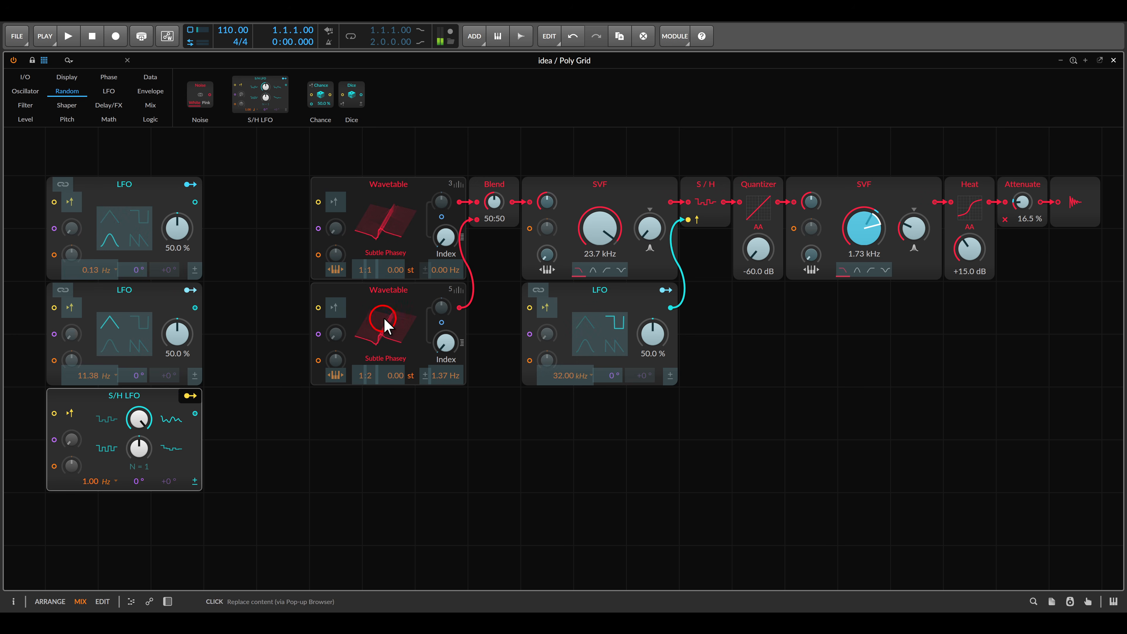
drag(402, 270, 401, 266)
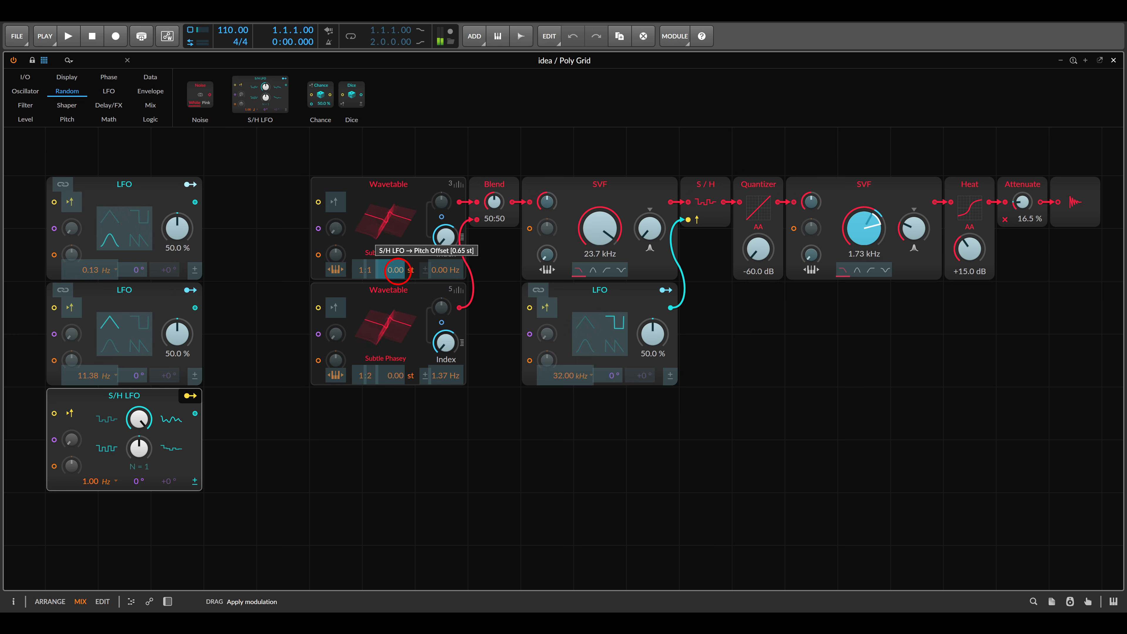
click(396, 375)
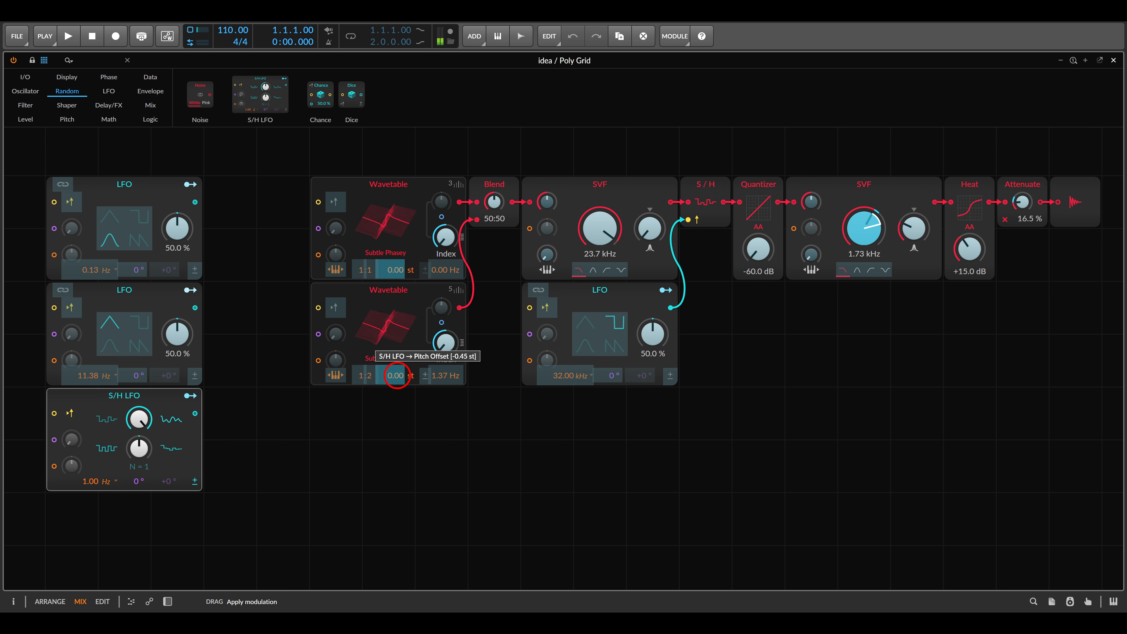
click(190, 395)
click(380, 422)
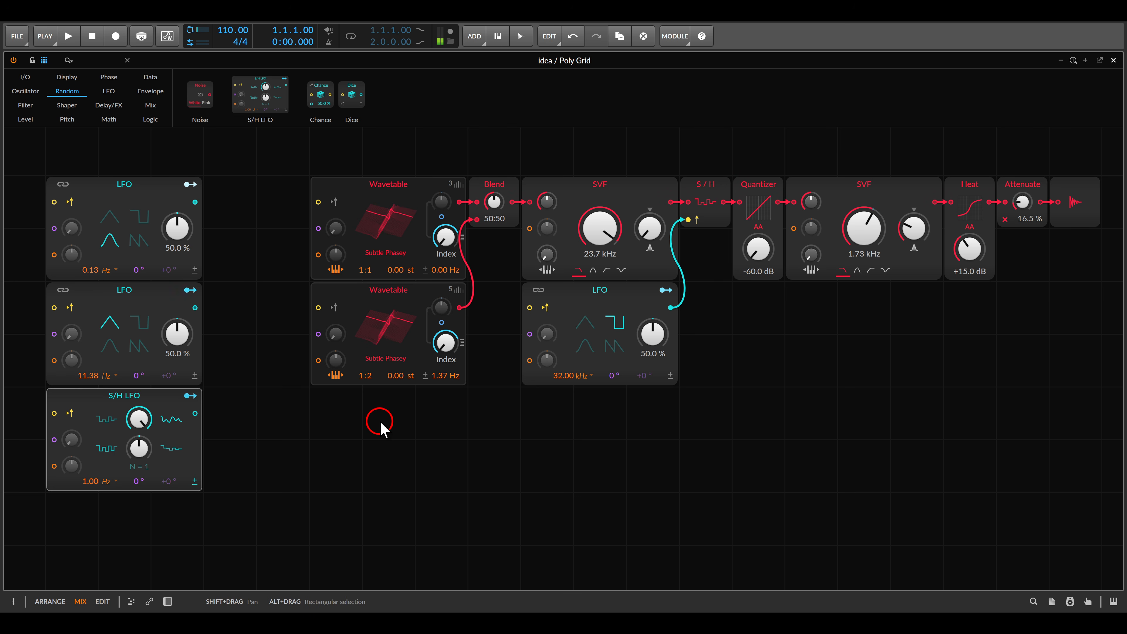
Set the second LFO's rate to 20.38 Hz, and circle the CV jack section on the Stargazer panel picture.
click(129, 377)
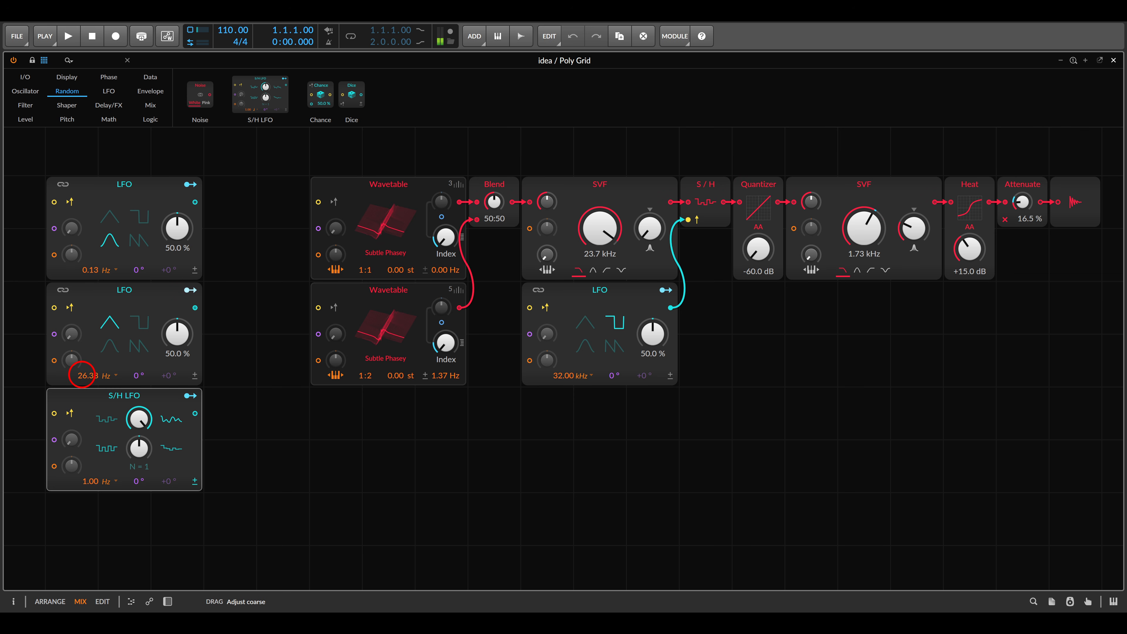
drag(82, 376, 82, 375)
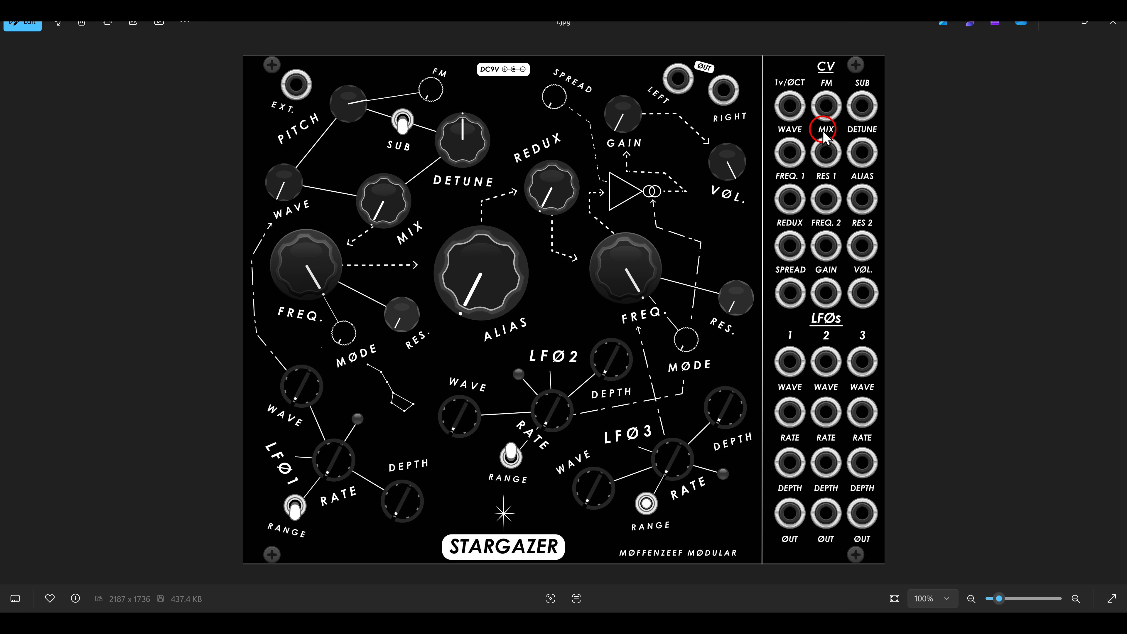
drag(755, 68, 916, 497)
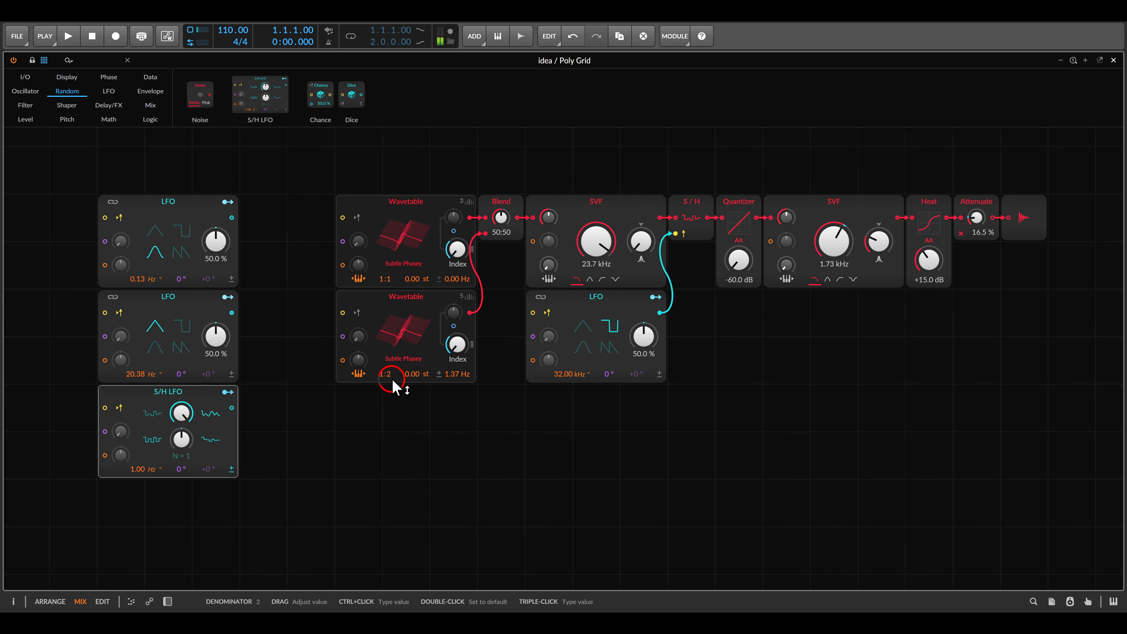
Add another S/H LFO below the first one, with a Hertz timebase and full smoothing.
drag(395, 385, 525, 313)
drag(256, 91, 297, 415)
click(293, 463)
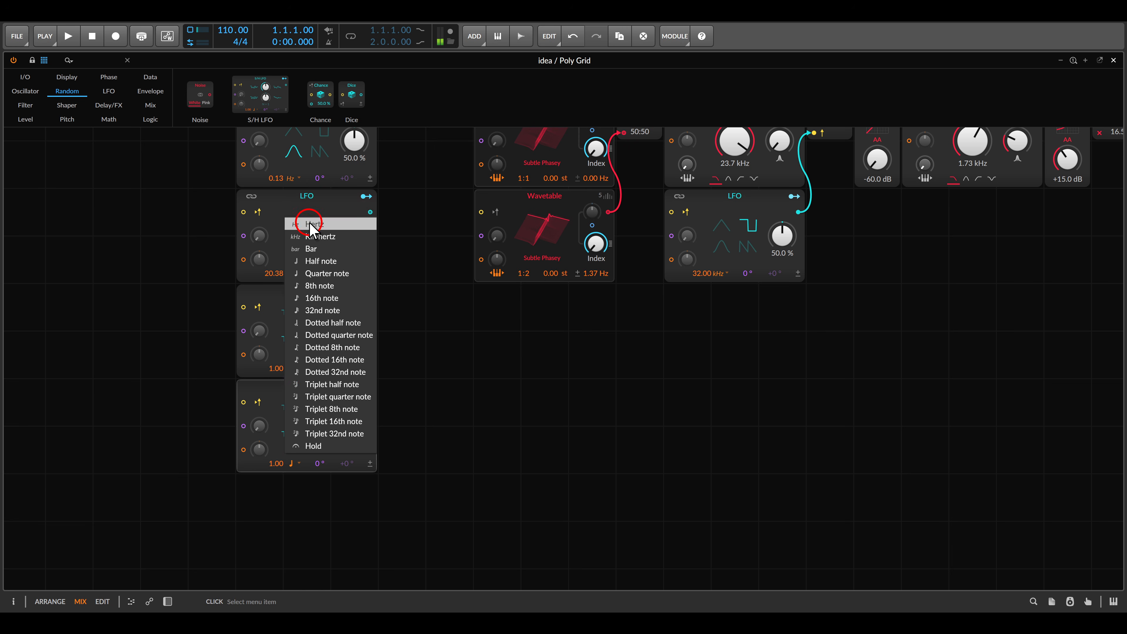
click(314, 224)
drag(537, 354, 505, 424)
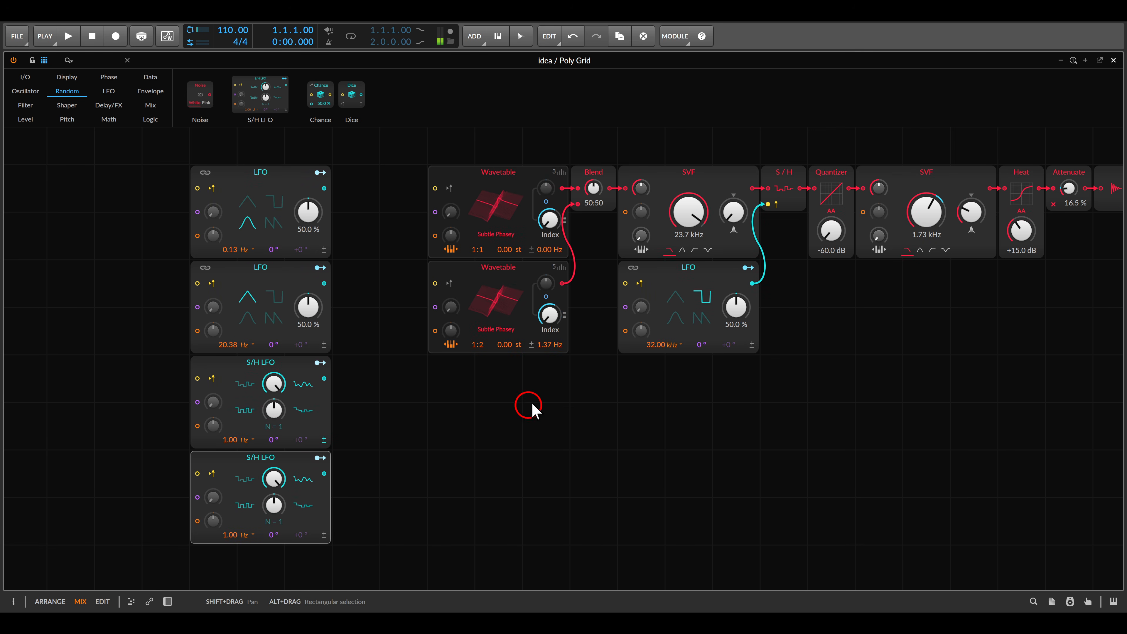
Set the first SVF to notch mode at 974 Hz and modulate its cutoff from the new S/H LFO, made bipolar at 0.82 Hz.
mouse_move(689, 209)
mouse_down()
mouse_move(689, 235)
mouse_move(692, 205)
mouse_up()
click(709, 251)
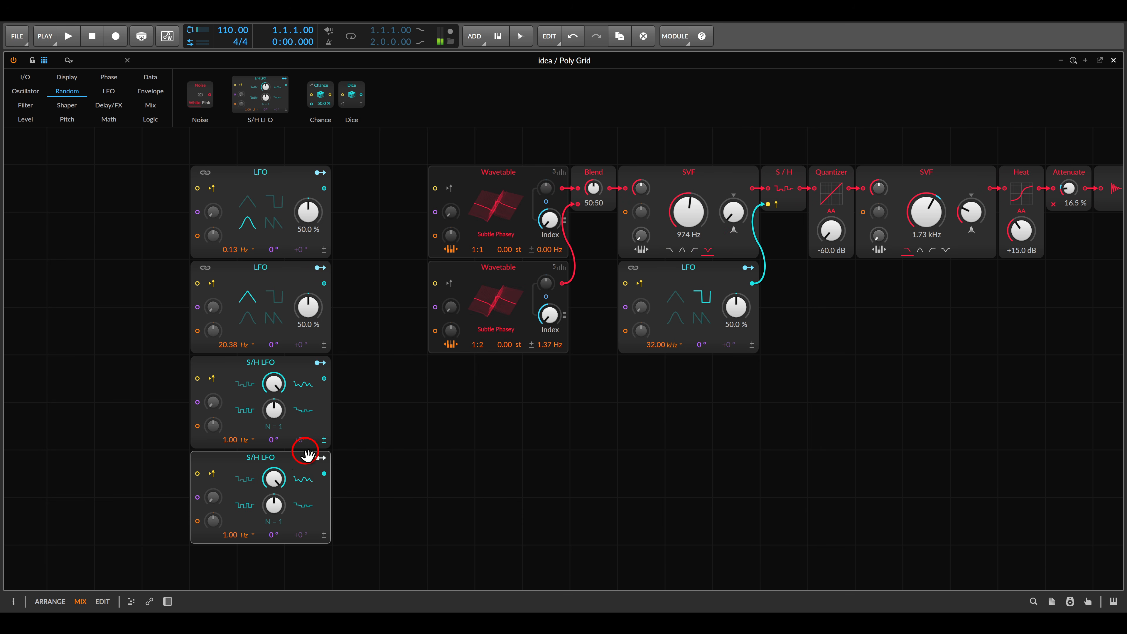
drag(320, 459, 692, 205)
click(320, 458)
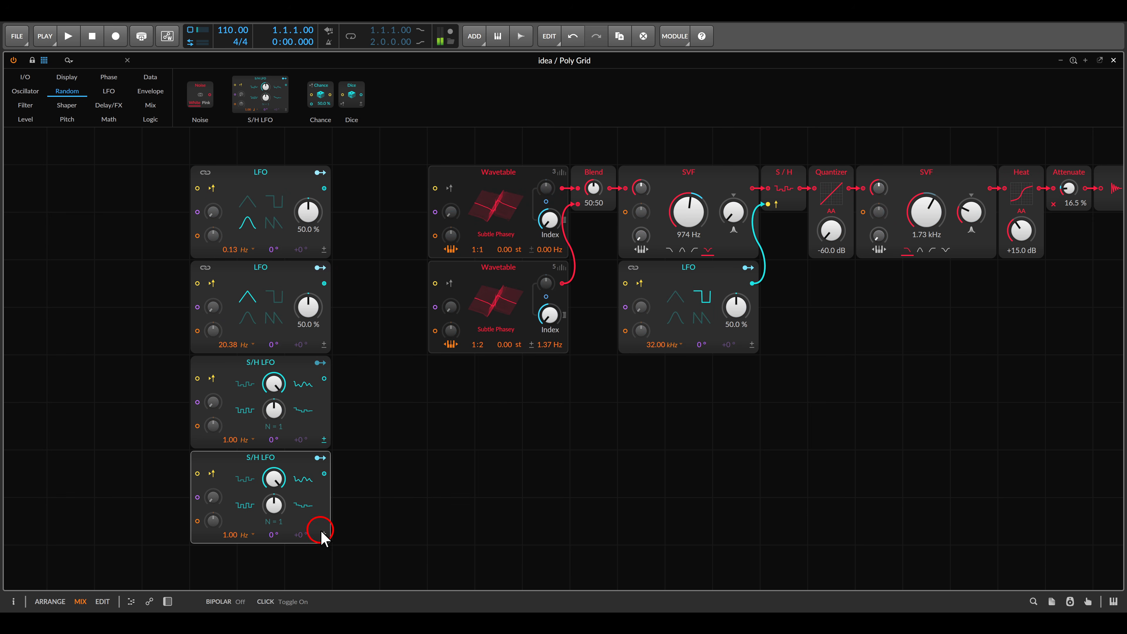
drag(230, 535, 231, 535)
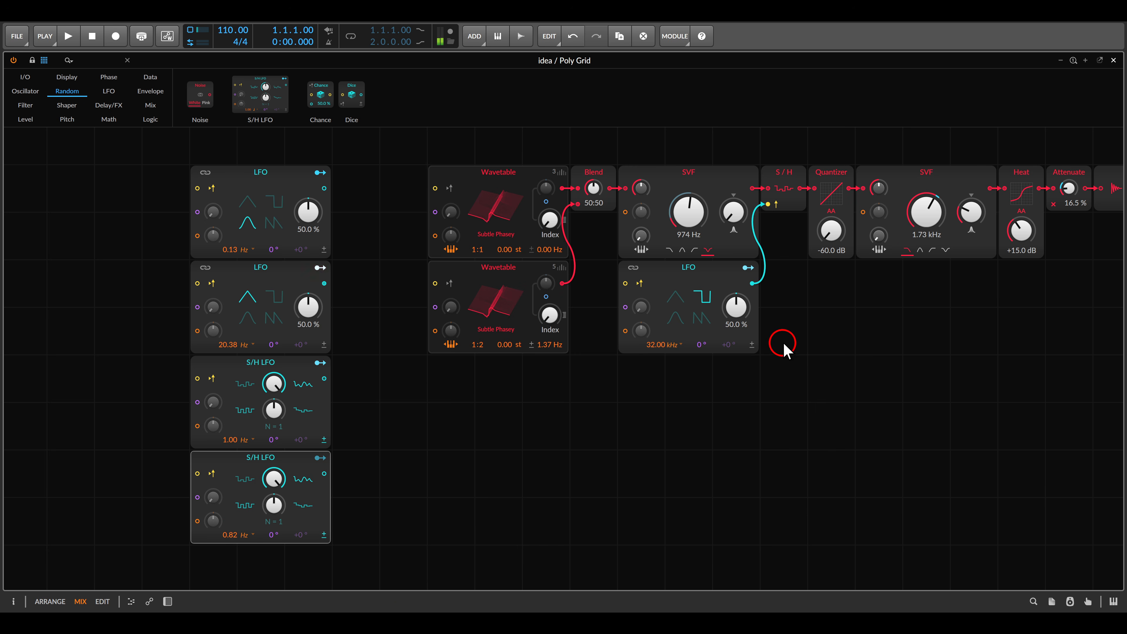
Set the LFO clocking the S/H module to 4.00 kHz and the Quantizer to -12.0 dB.
drag(773, 354, 654, 355)
drag(528, 355, 528, 357)
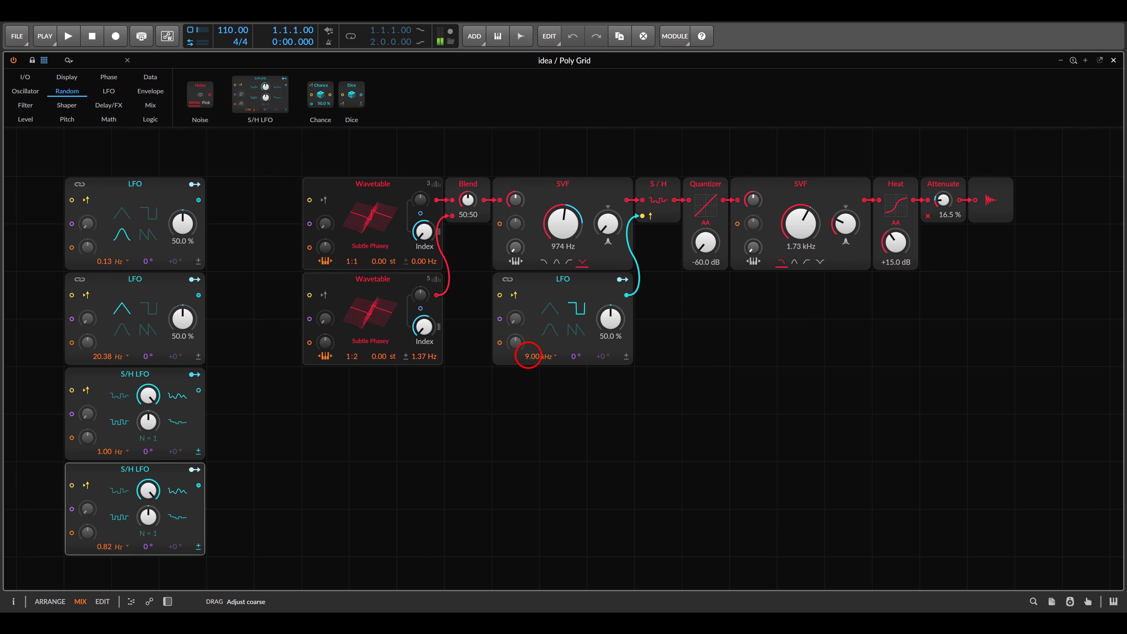
drag(705, 243, 710, 240)
Set the second SVF's cutoff to 1.26 kHz, Heat to +21.7 dB, Attenuate to 7.50 % and the second LFO's rate to 9.38 Hz.
drag(801, 224, 804, 225)
drag(906, 246, 906, 242)
drag(943, 200, 945, 202)
drag(106, 356, 107, 361)
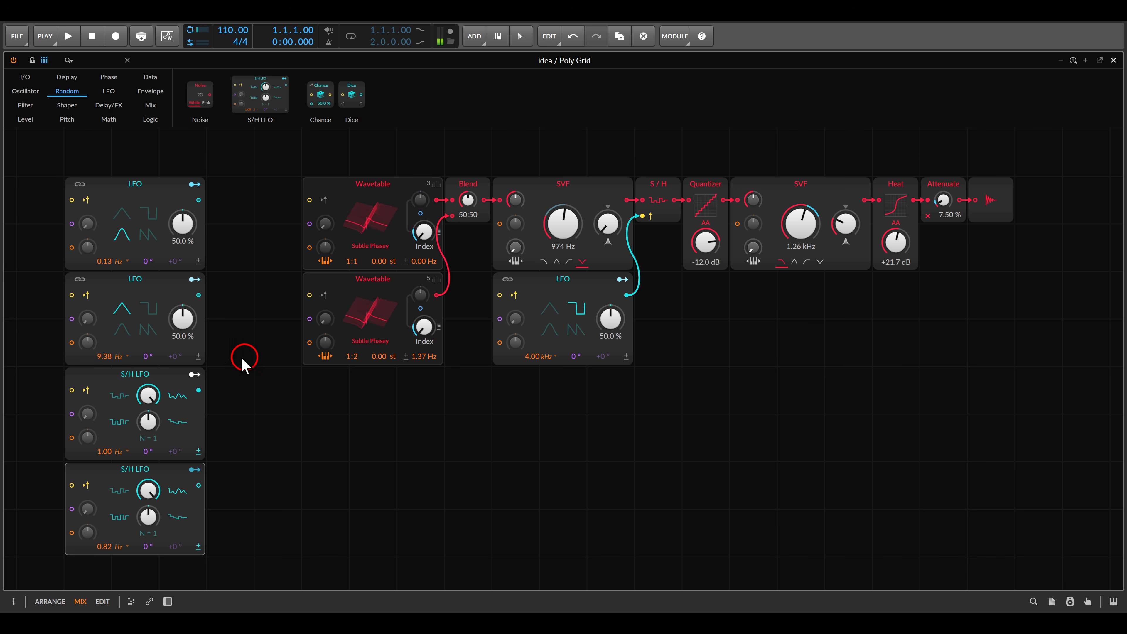
Readjust the second LFO's modulation amount on Attenuate.
click(194, 280)
drag(932, 202, 941, 202)
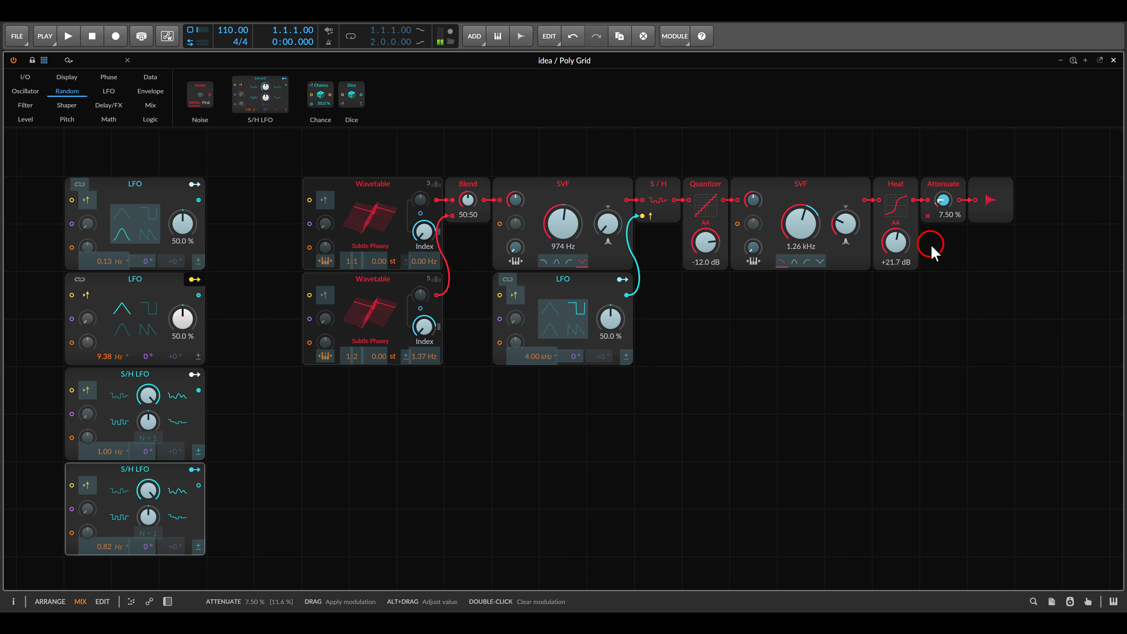
click(196, 280)
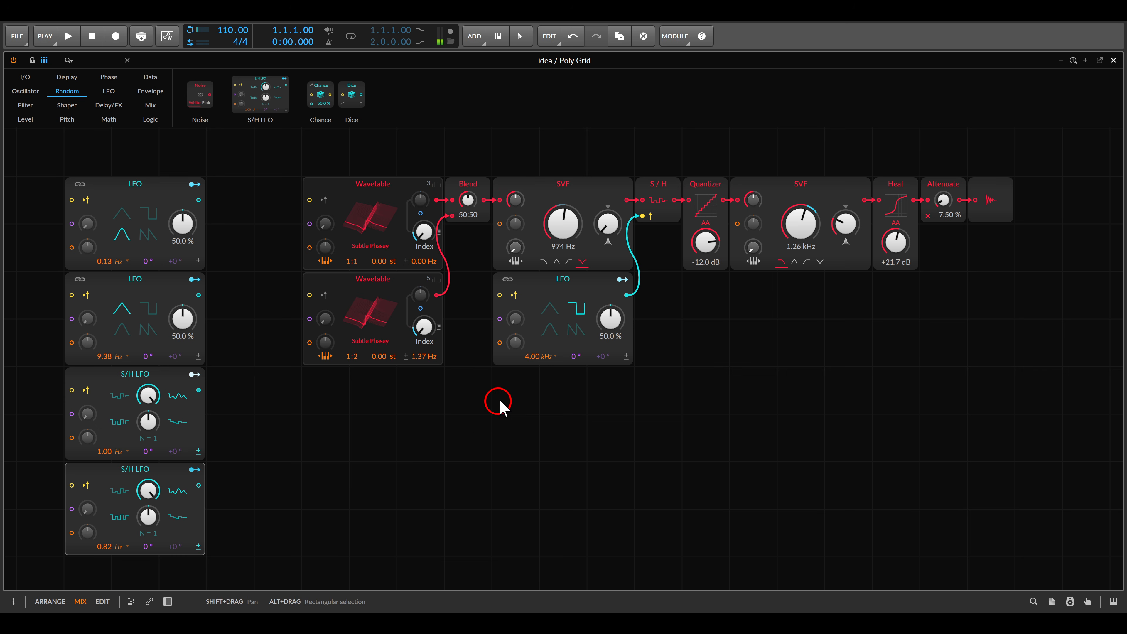
Enable the Valhalla Supermassive effect that follows the Poly Grid in the device chain, and return to the full grid view.
click(167, 602)
click(173, 567)
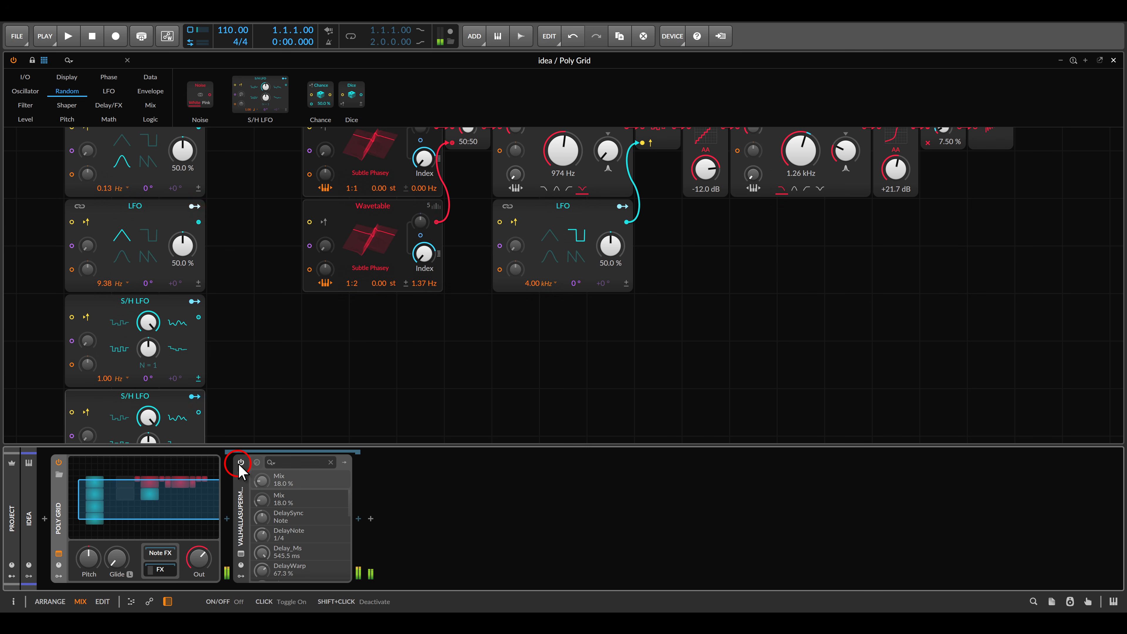
click(241, 463)
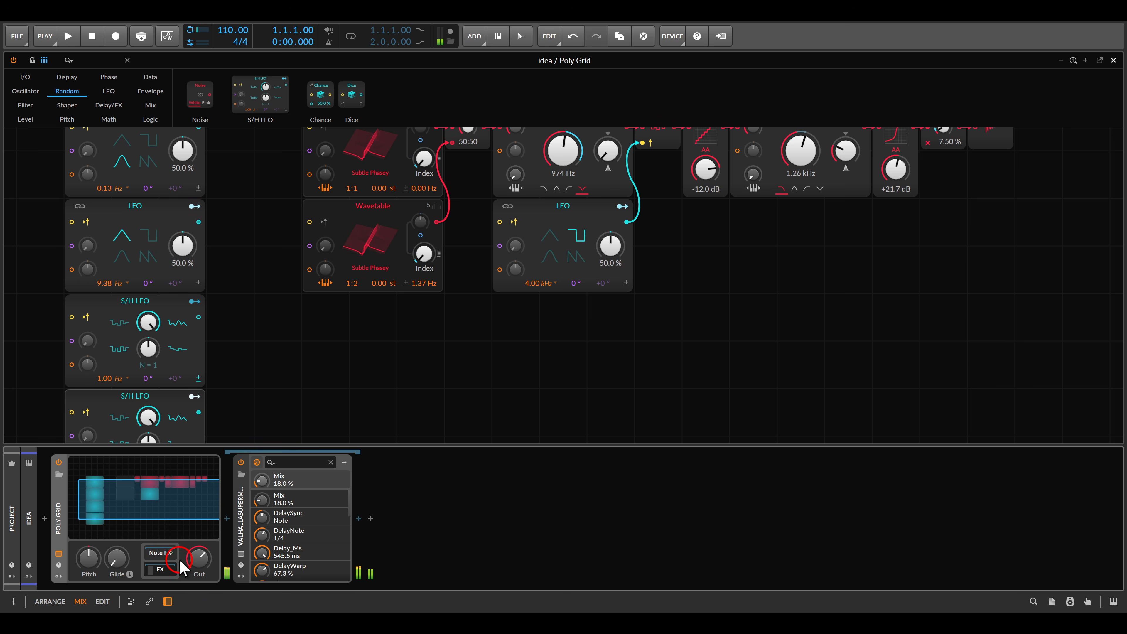
click(170, 600)
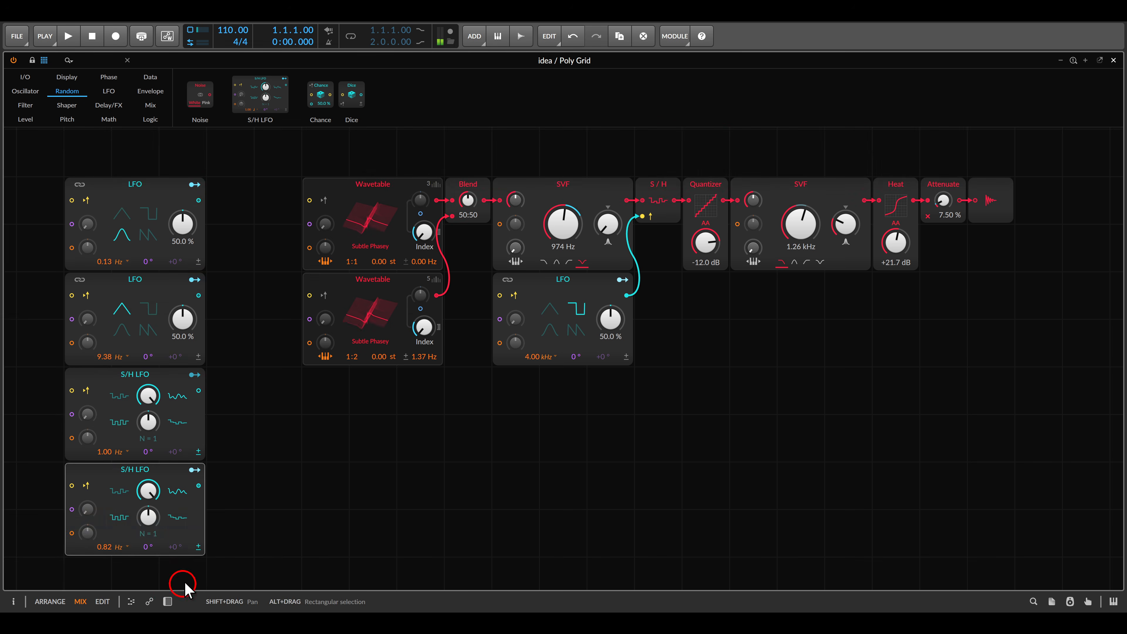
Set Heat to +25.5 dB, the second SVF's cutoff to 571 Hz, the S/H clock LFO to 3.72 kHz and the first SVF's cutoff to 1.79 kHz.
drag(893, 251, 797, 277)
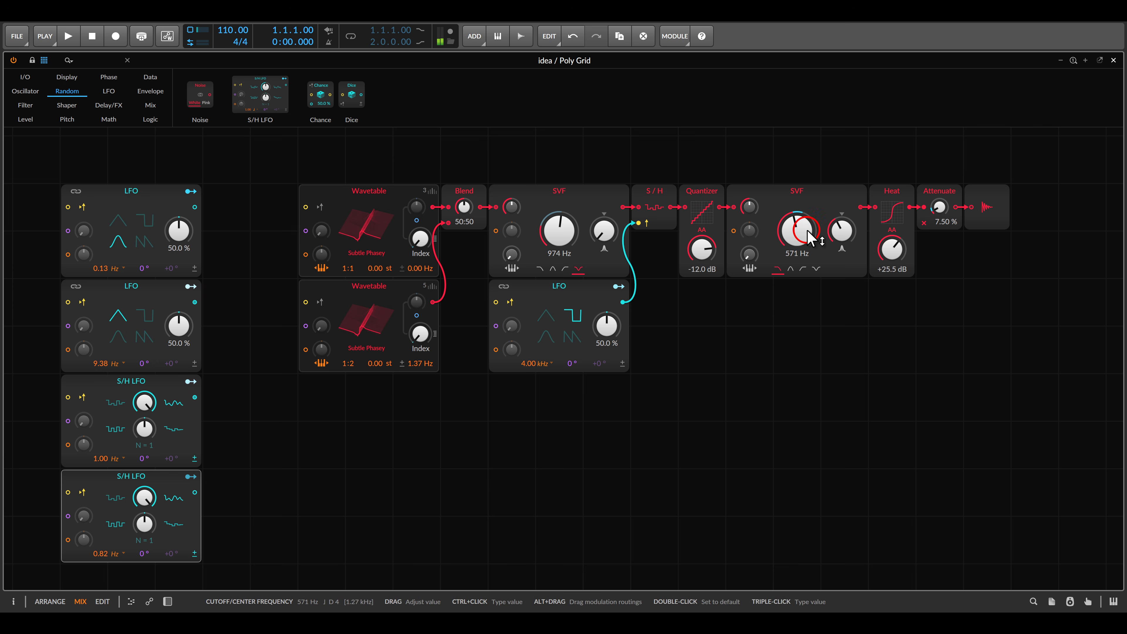
drag(531, 367, 528, 368)
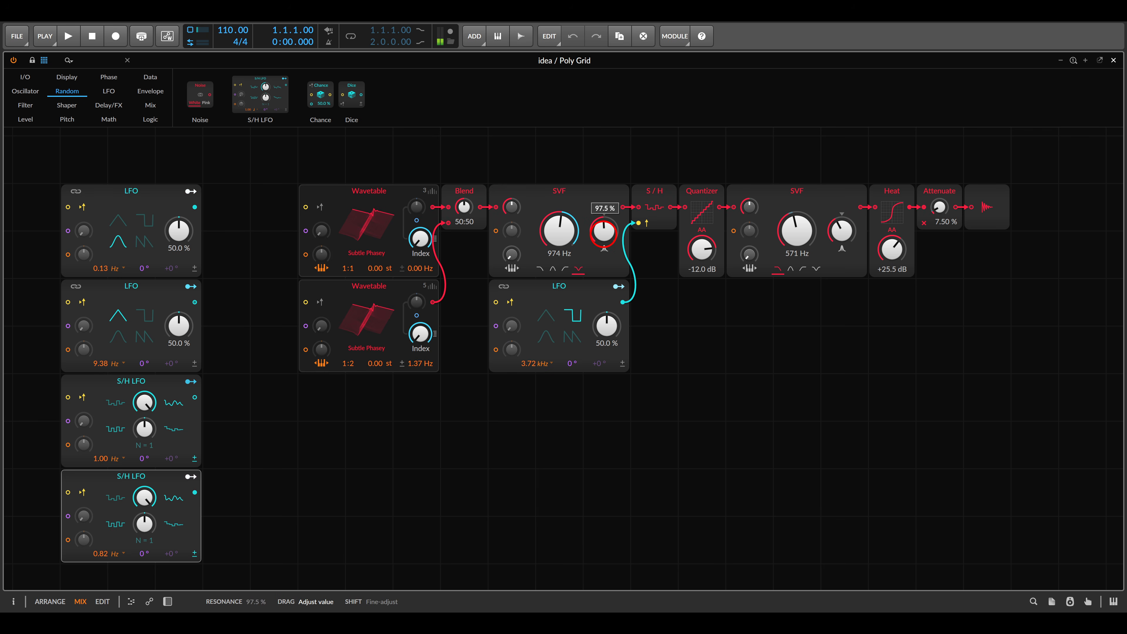
drag(604, 232, 565, 227)
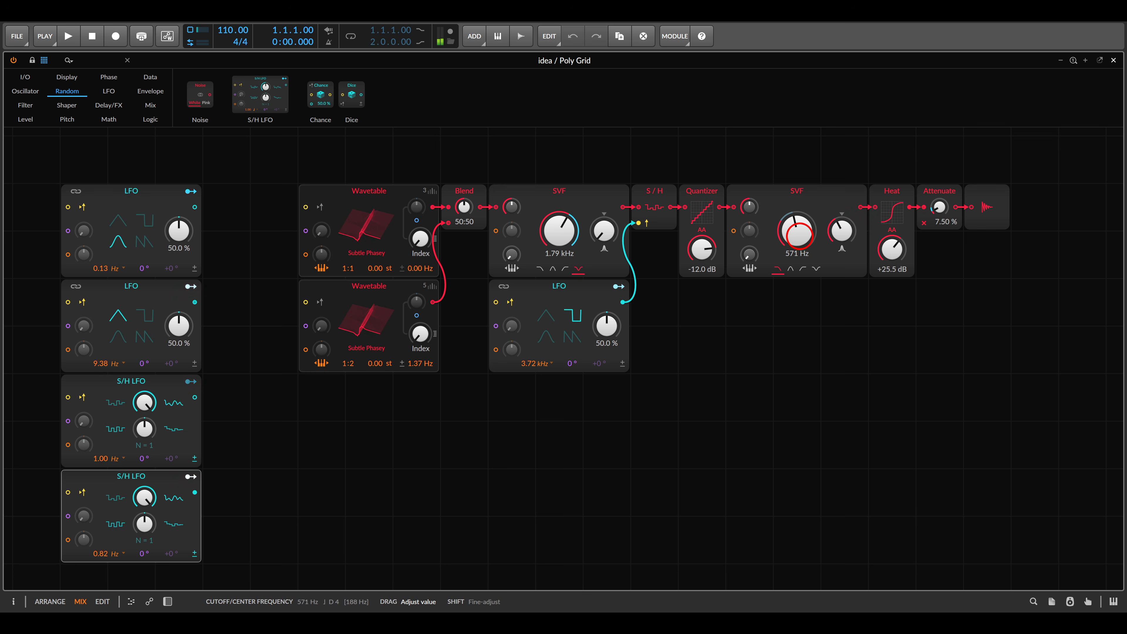
Set the second SVF's cutoff to 613 Hz, Heat to +35.6 dB and Attenuate to 14.8 %, and adjust the second LFO's rate.
mouse_move(797, 231)
mouse_down()
mouse_move(797, 195)
mouse_move(798, 249)
mouse_up()
drag(892, 250, 892, 242)
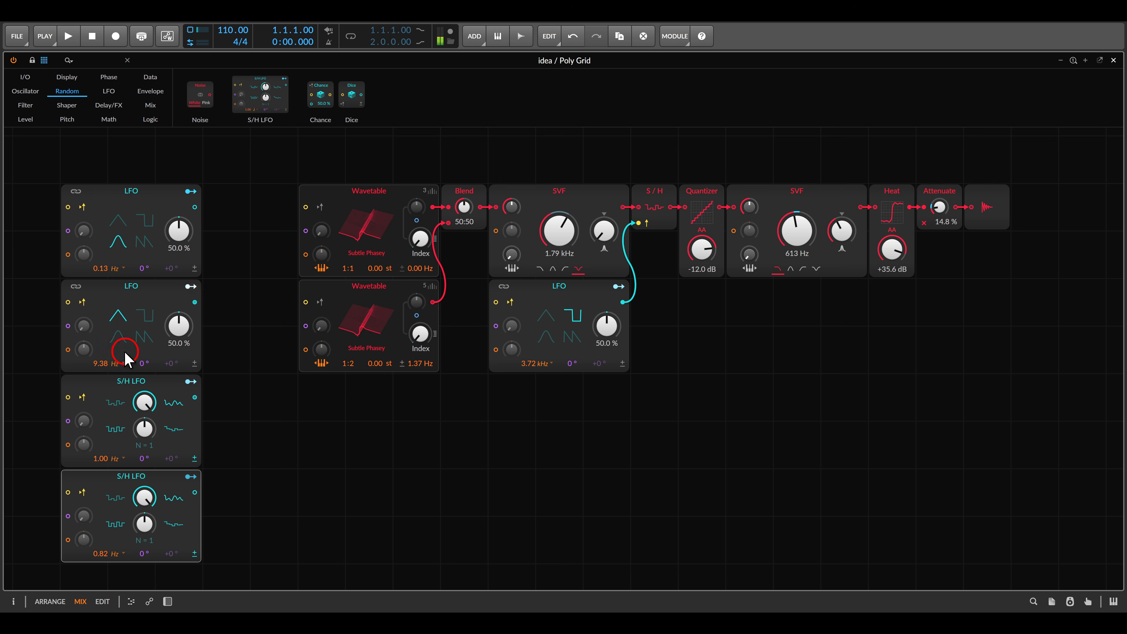
drag(101, 370, 93, 363)
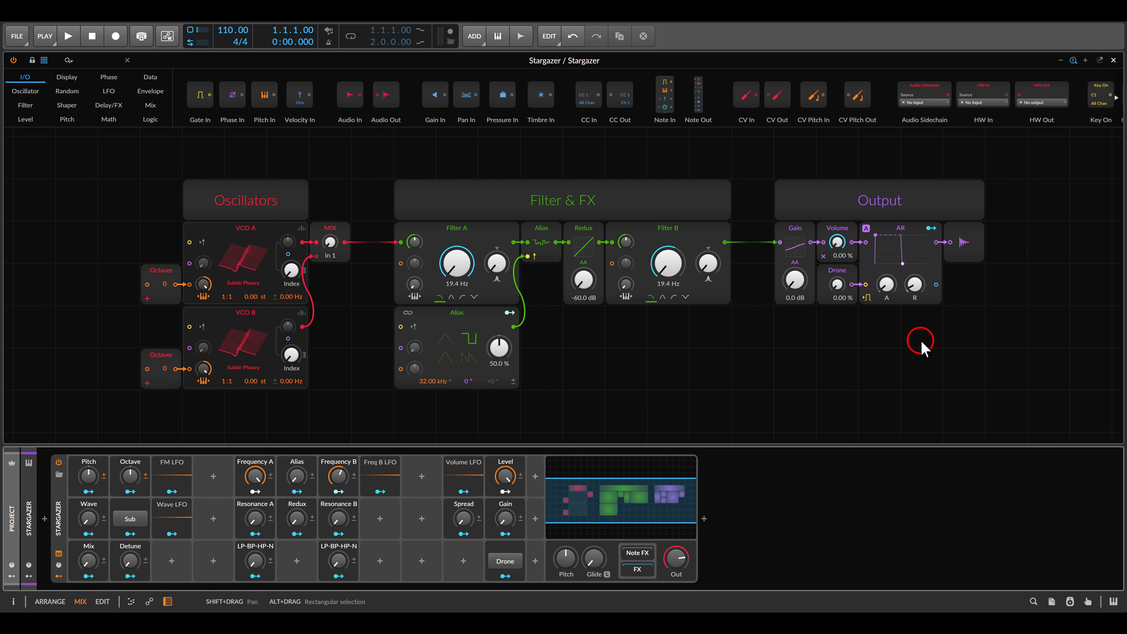
Turn on Drone and set Frequency B to about 71.5 %.
mouse_move(46, 446)
mouse_down()
mouse_move(349, 545)
mouse_move(542, 584)
mouse_up()
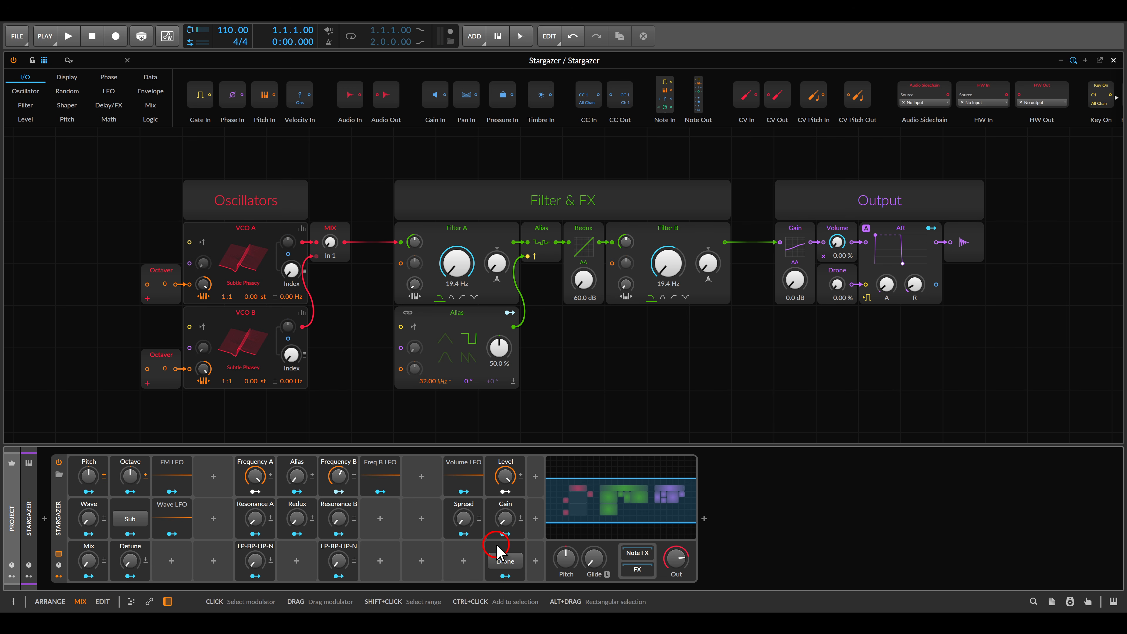
click(500, 563)
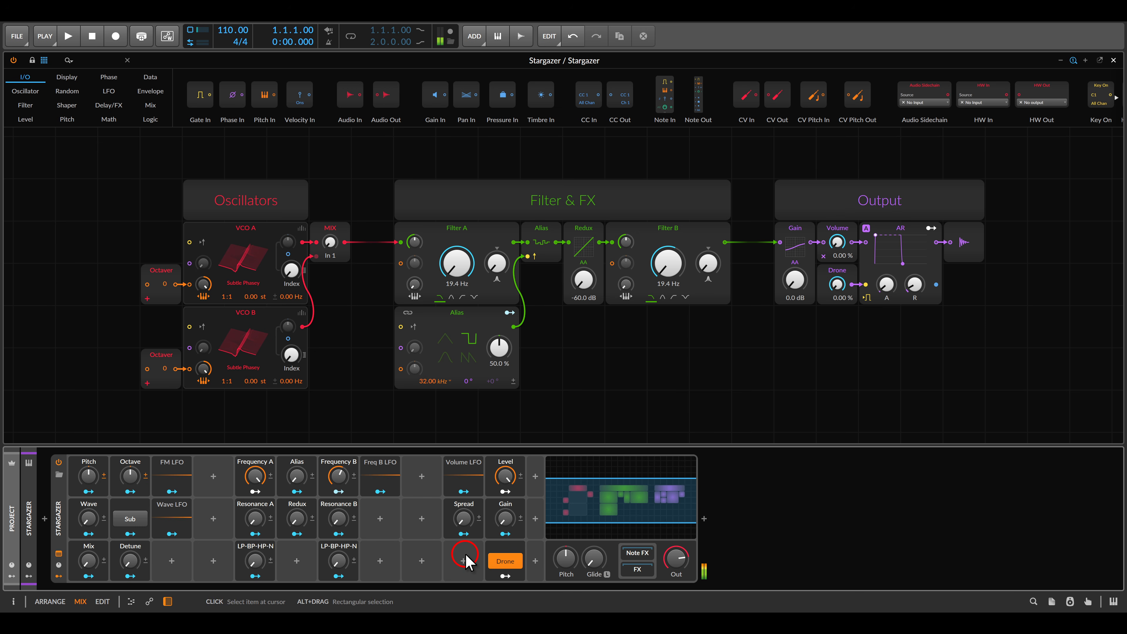
drag(339, 477, 340, 471)
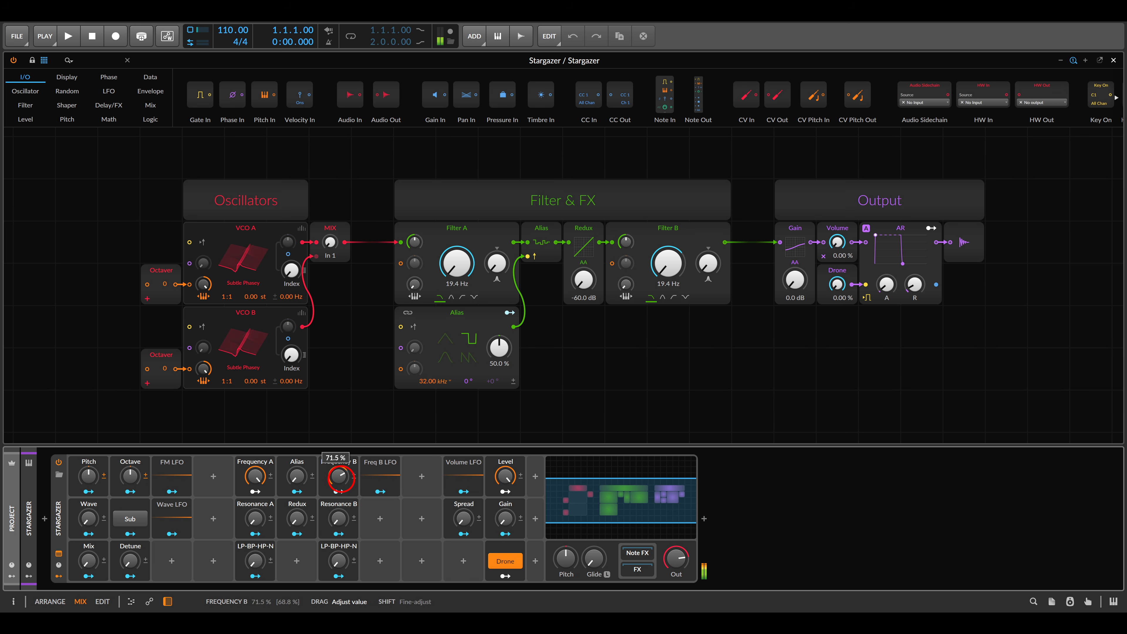
Turn Filter A's LP-BP-HP-N control fully up to notch and lower Frequency A to 48.8 %.
click(254, 476)
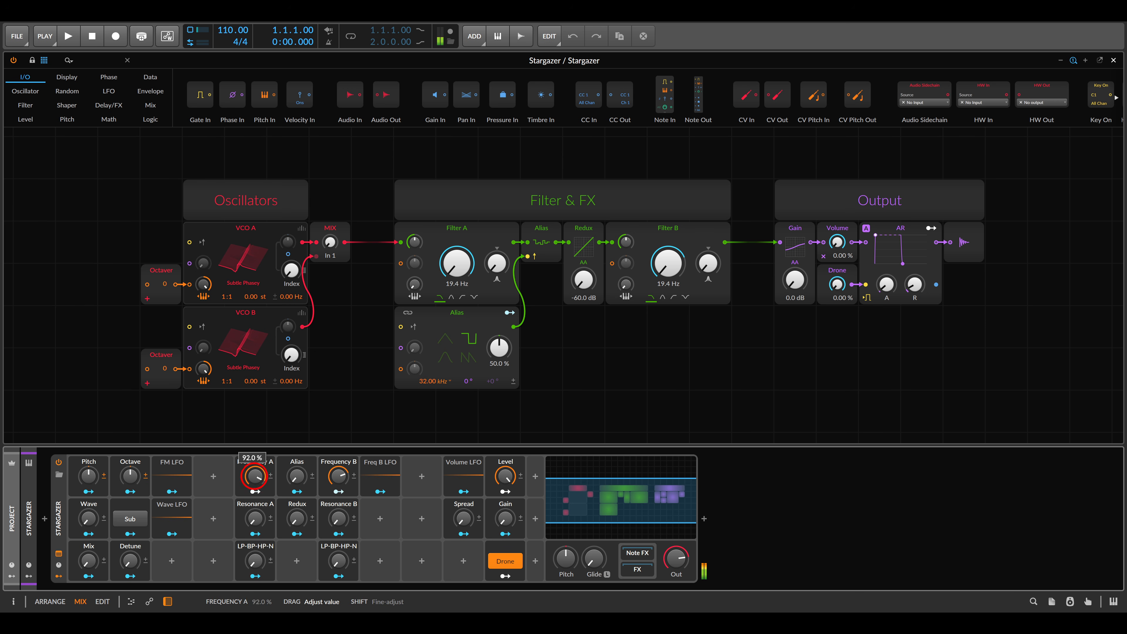
drag(254, 476, 254, 466)
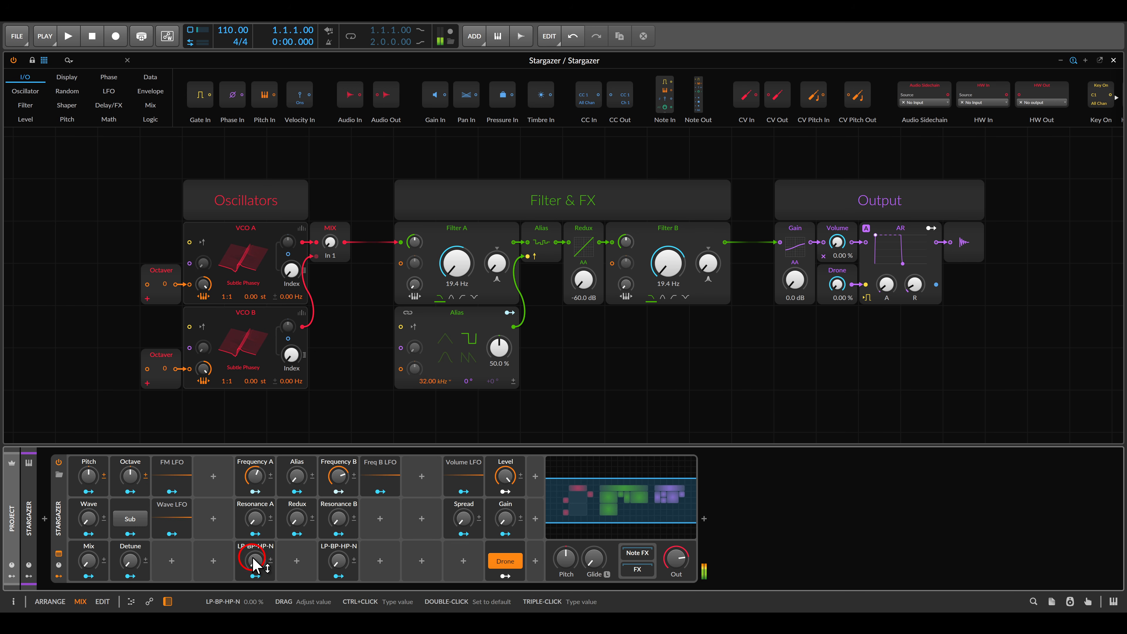
drag(256, 567, 255, 562)
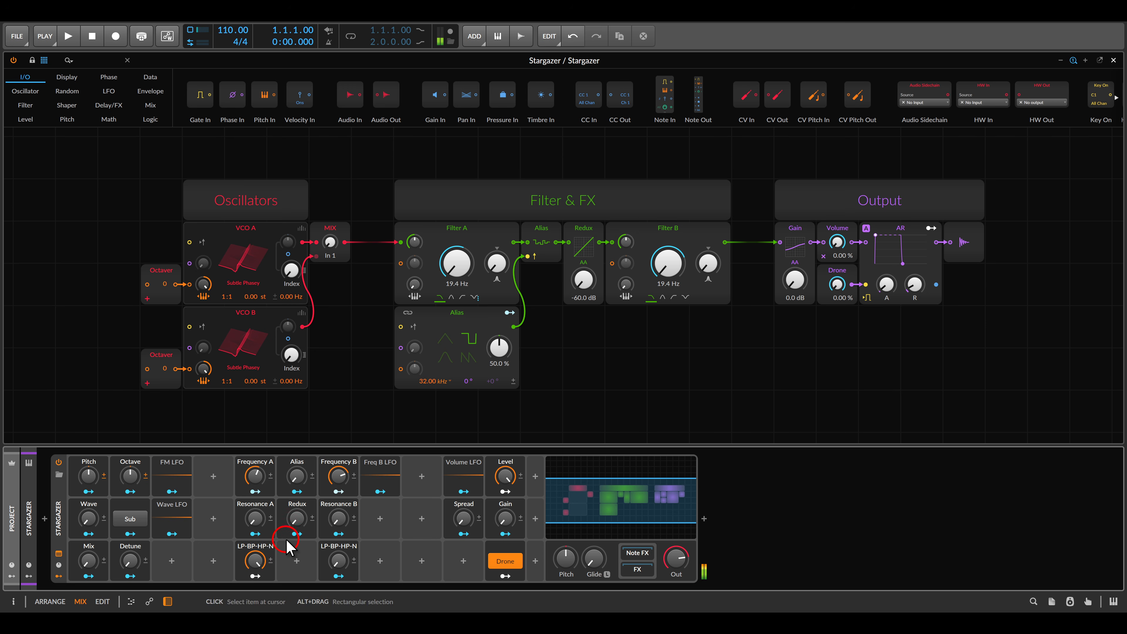
drag(255, 476, 254, 480)
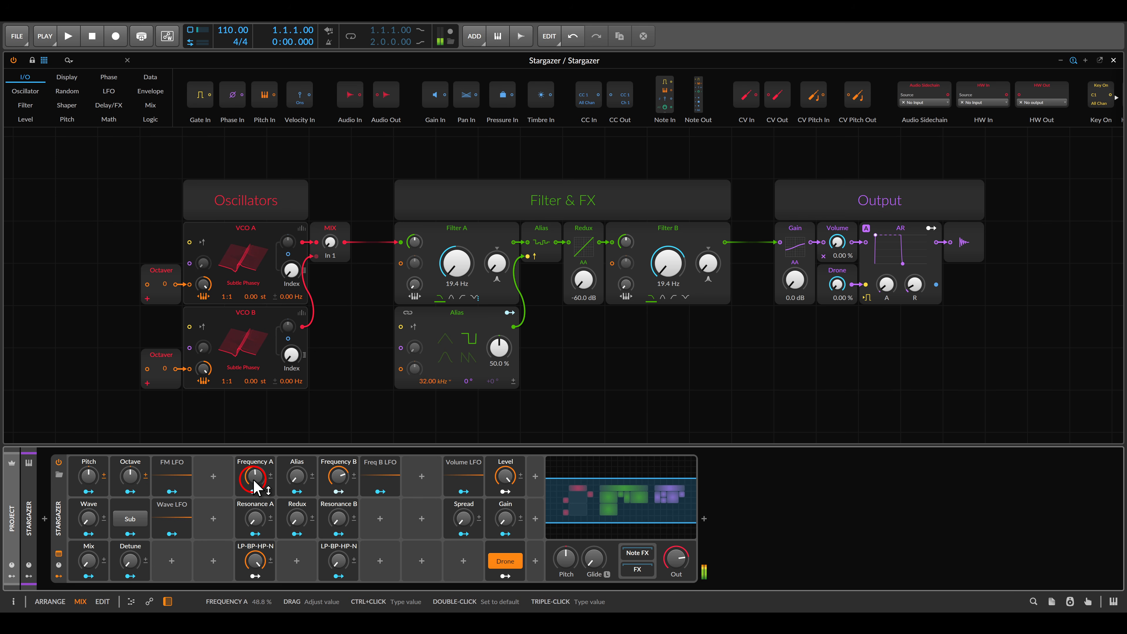
Show the track's modulators and modulate Frequency A with the Filter A modulator by about 32 %.
click(29, 576)
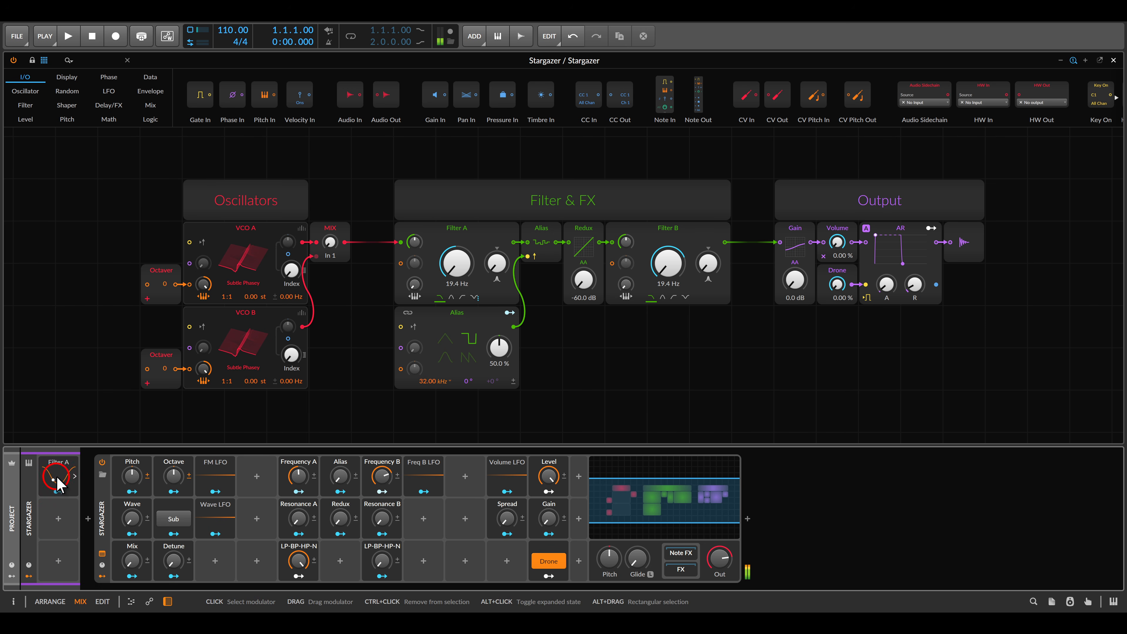
click(58, 492)
drag(299, 476, 299, 464)
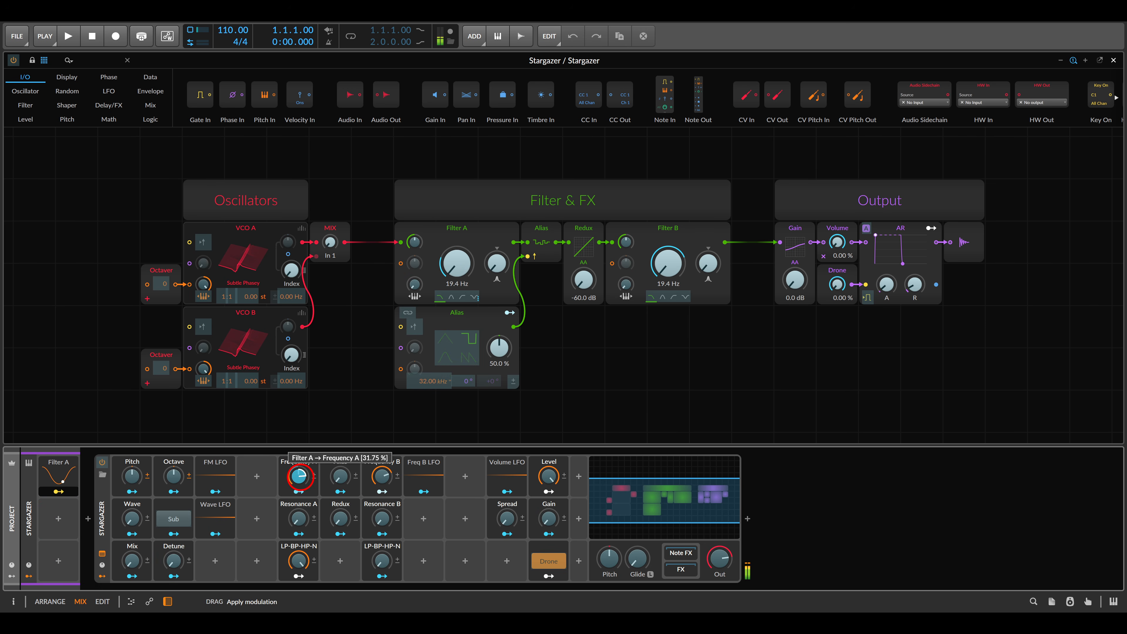
click(58, 491)
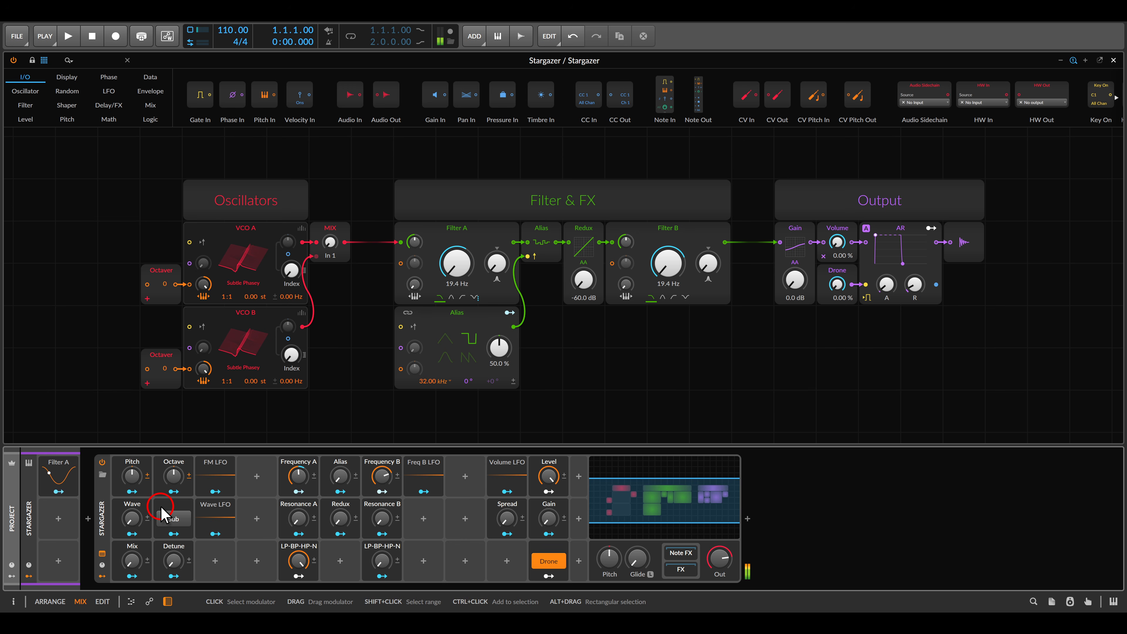
Set Frequency B to 55.3 % and give the Freq B LFO an amount of 15.8 %.
click(381, 475)
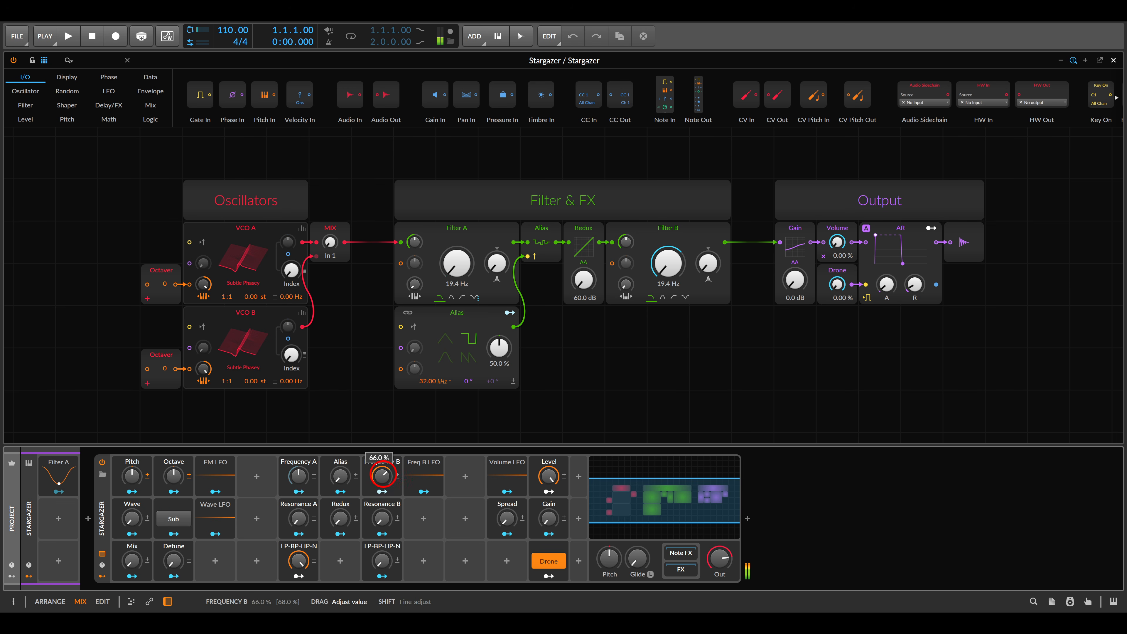
drag(382, 475, 384, 477)
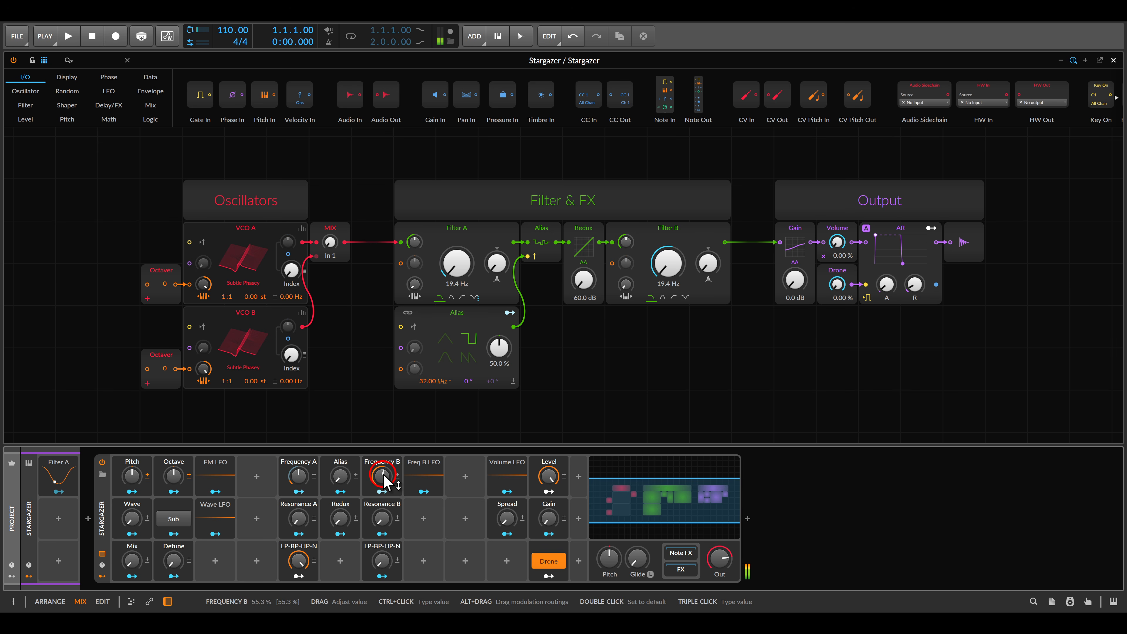
click(424, 475)
click(428, 473)
click(426, 473)
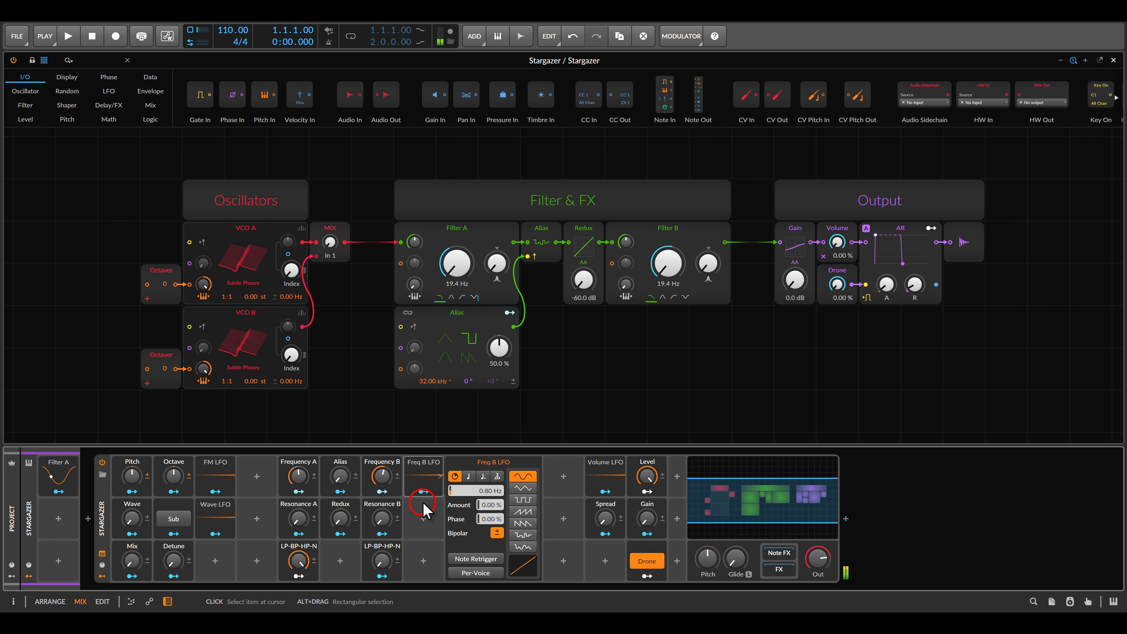
click(490, 505)
drag(490, 505, 490, 502)
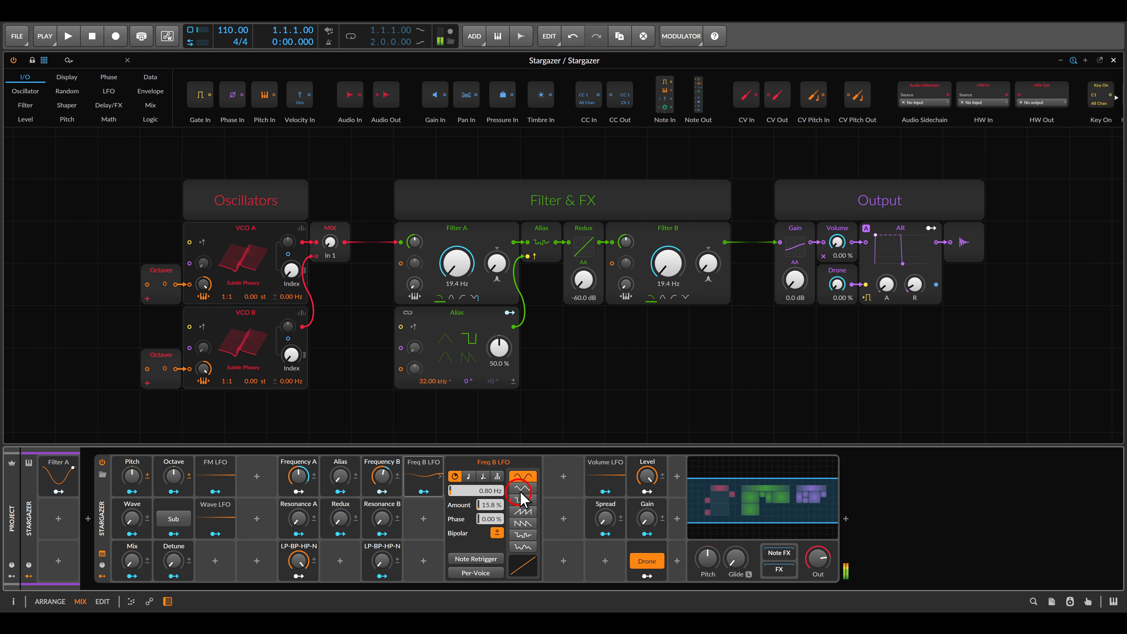
Set the Freq B LFO to Smoothed Random at 1.70 Hz with a 17.8 % amount, and raise Frequency B.
click(523, 551)
mouse_move(486, 491)
mouse_down()
mouse_move(486, 481)
mouse_move(488, 504)
mouse_up()
drag(381, 479, 380, 471)
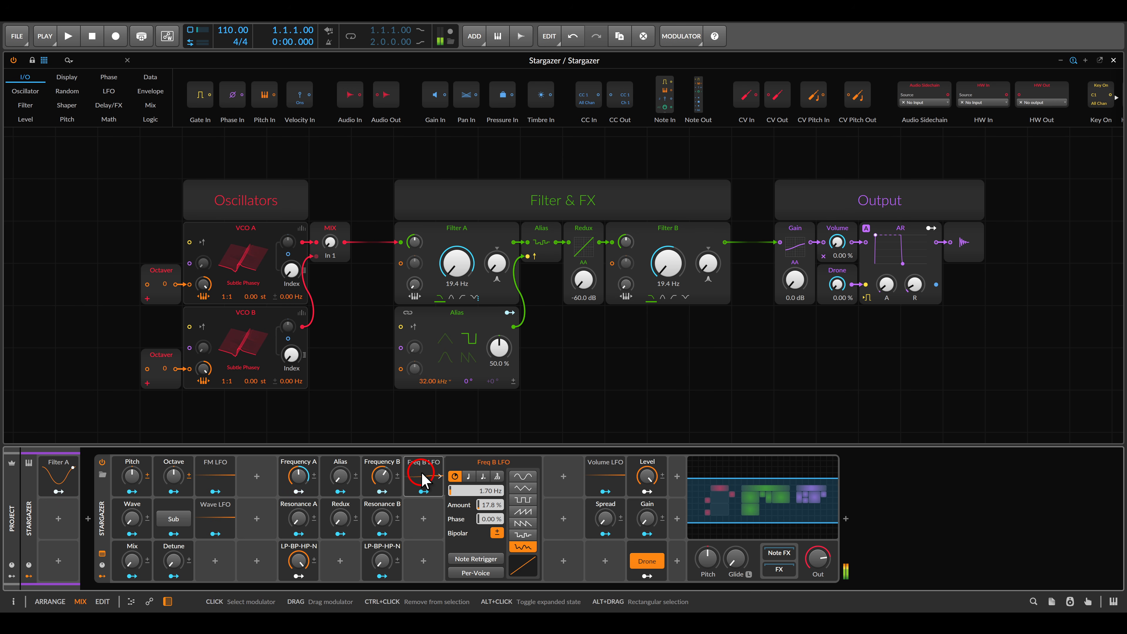
click(439, 476)
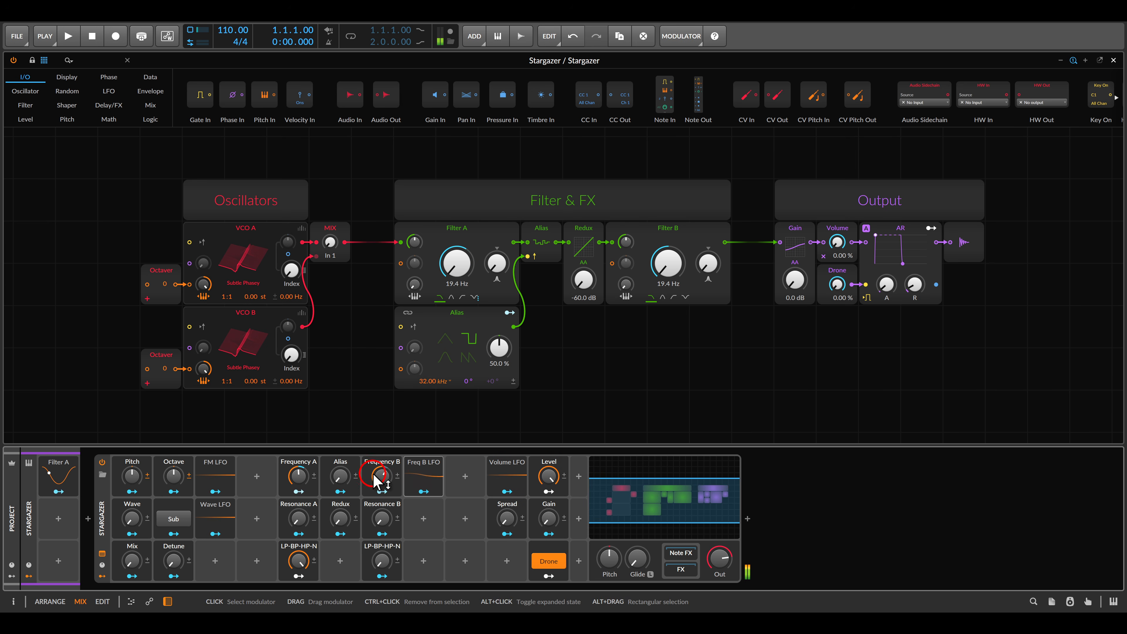
drag(339, 477, 340, 467)
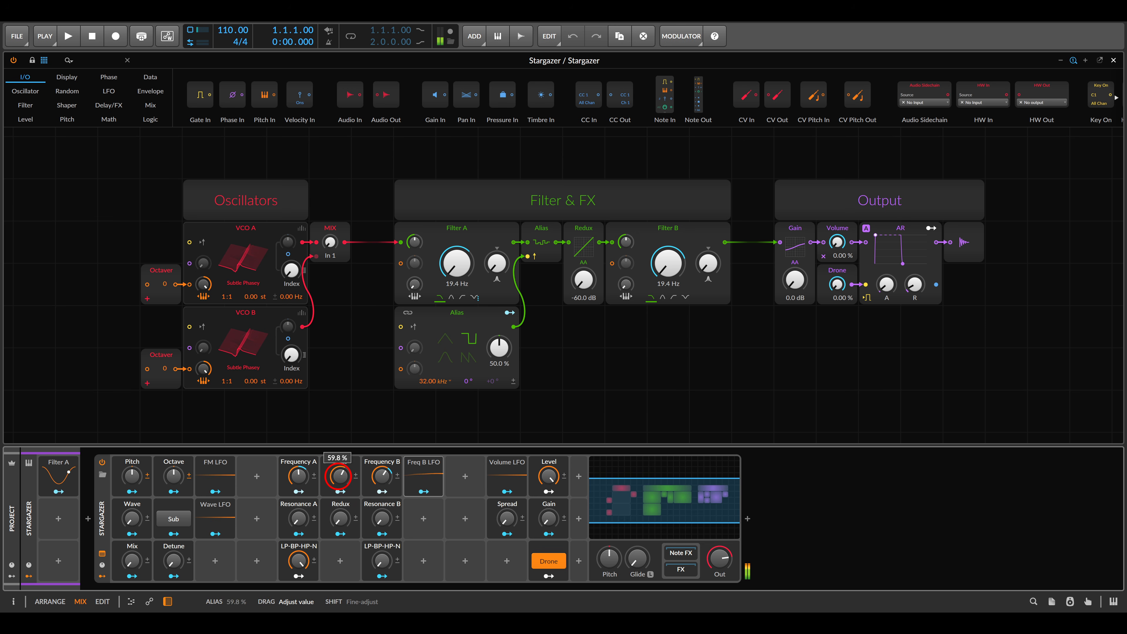
mouse_move(339, 518)
mouse_down()
mouse_move(342, 484)
mouse_move(342, 533)
mouse_up()
drag(340, 475, 387, 515)
Turn on Sub, bring Mix to its maximum, and raise Resonance B, Detune and Spread.
drag(382, 518, 382, 515)
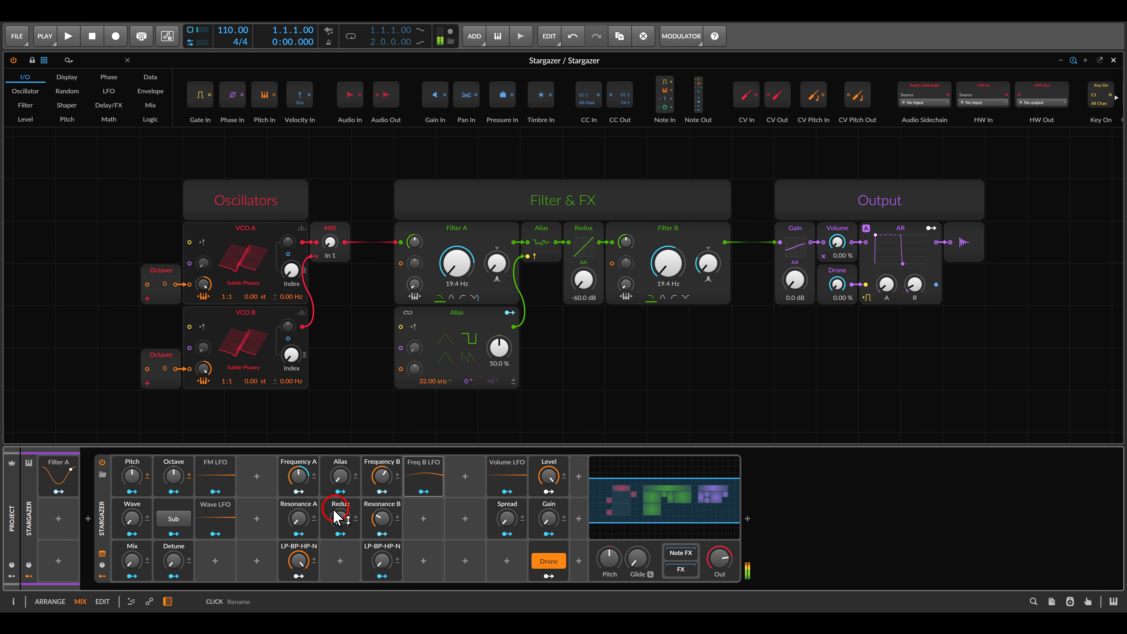
mouse_move(99, 534)
mouse_down()
mouse_move(167, 584)
mouse_move(134, 558)
mouse_up()
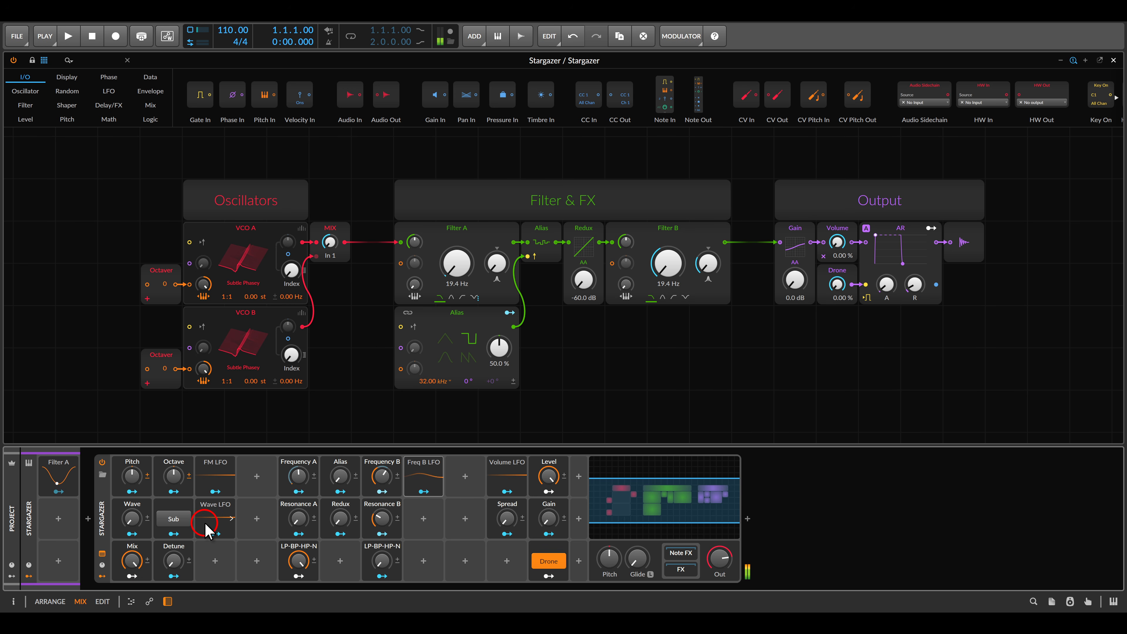
click(177, 526)
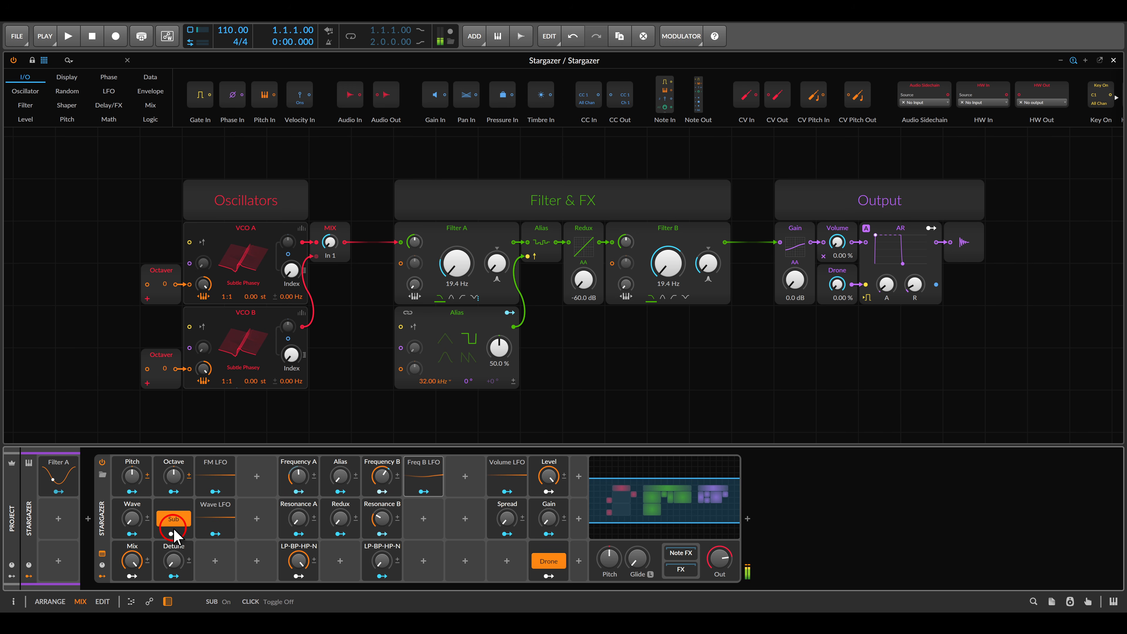
mouse_move(174, 560)
mouse_down()
mouse_move(174, 550)
mouse_move(172, 565)
mouse_up()
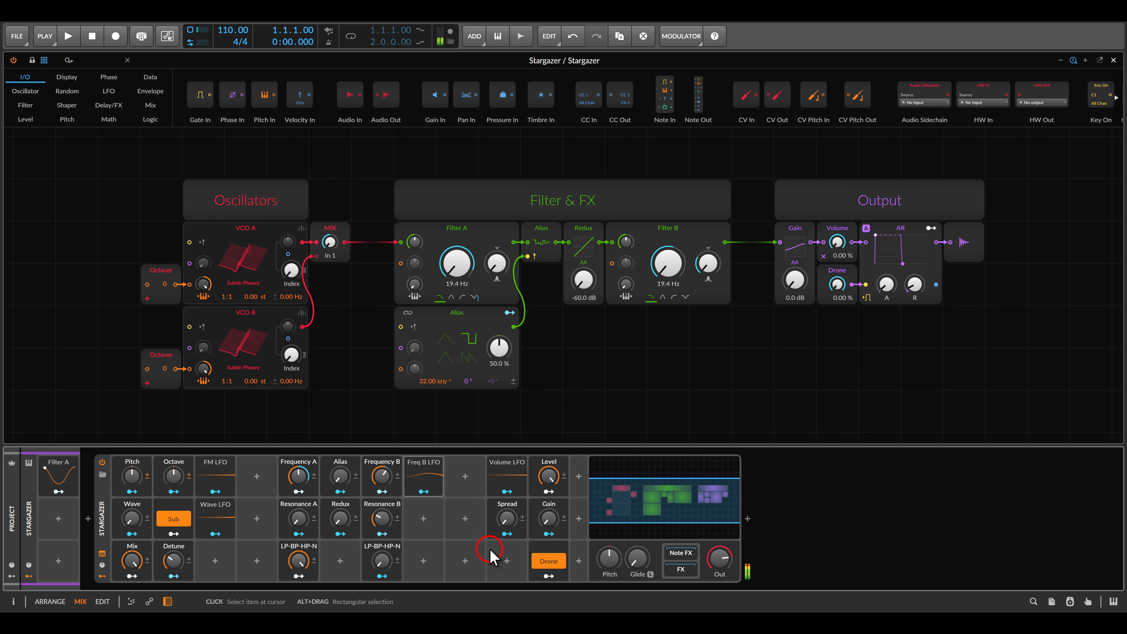
mouse_move(510, 526)
mouse_down()
mouse_move(510, 503)
mouse_move(509, 526)
mouse_up()
Set the Wave LFO to Smoothed Random at 0.43 Hz with a 66.0 % amount.
click(213, 520)
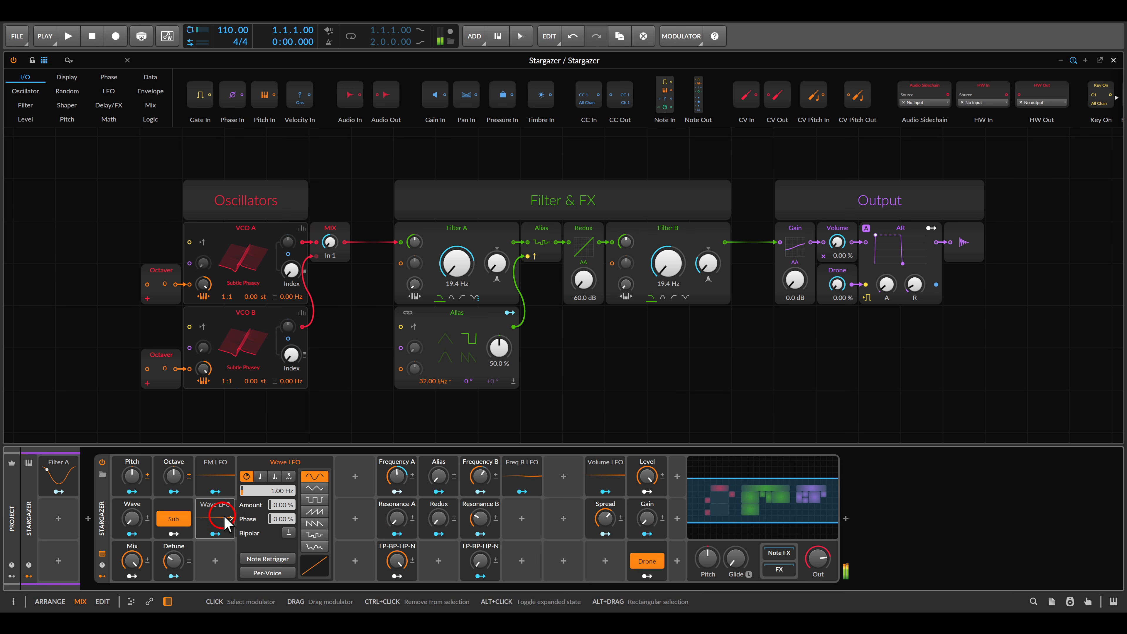
click(279, 506)
drag(279, 506, 277, 490)
click(311, 545)
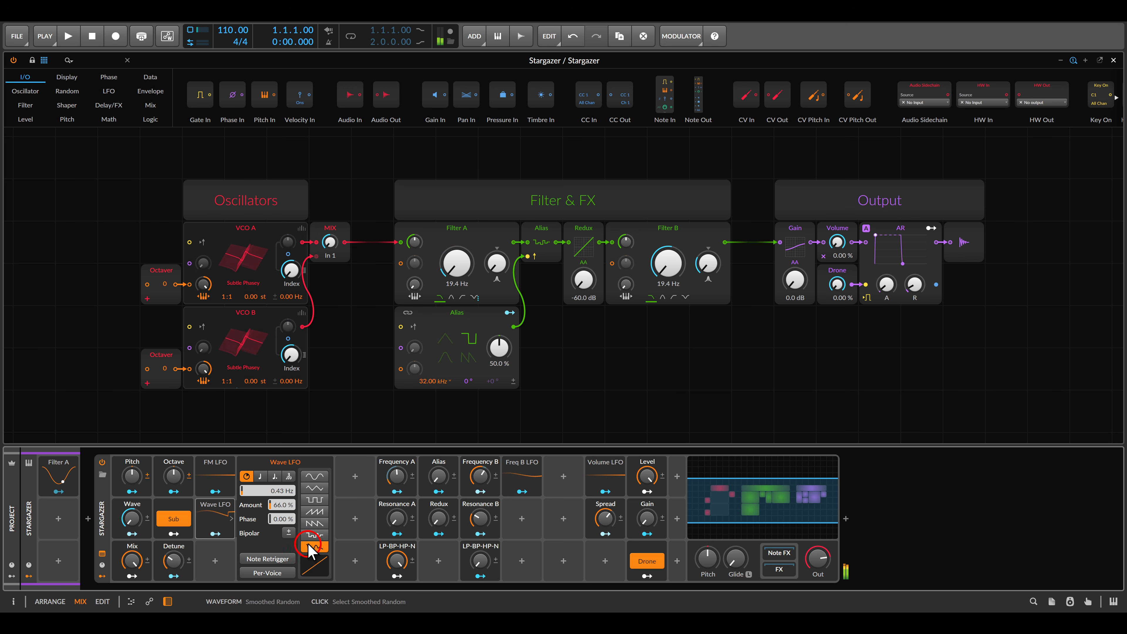
click(214, 505)
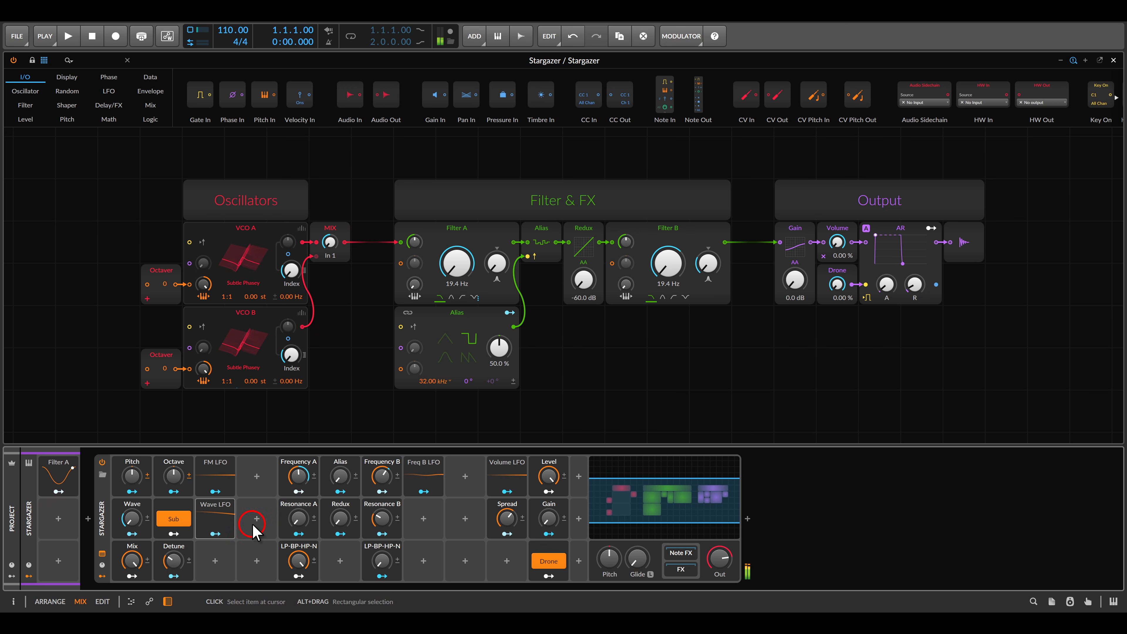
Set the FM LFO's amount to 0.10 %, leaving its settings closed.
click(216, 477)
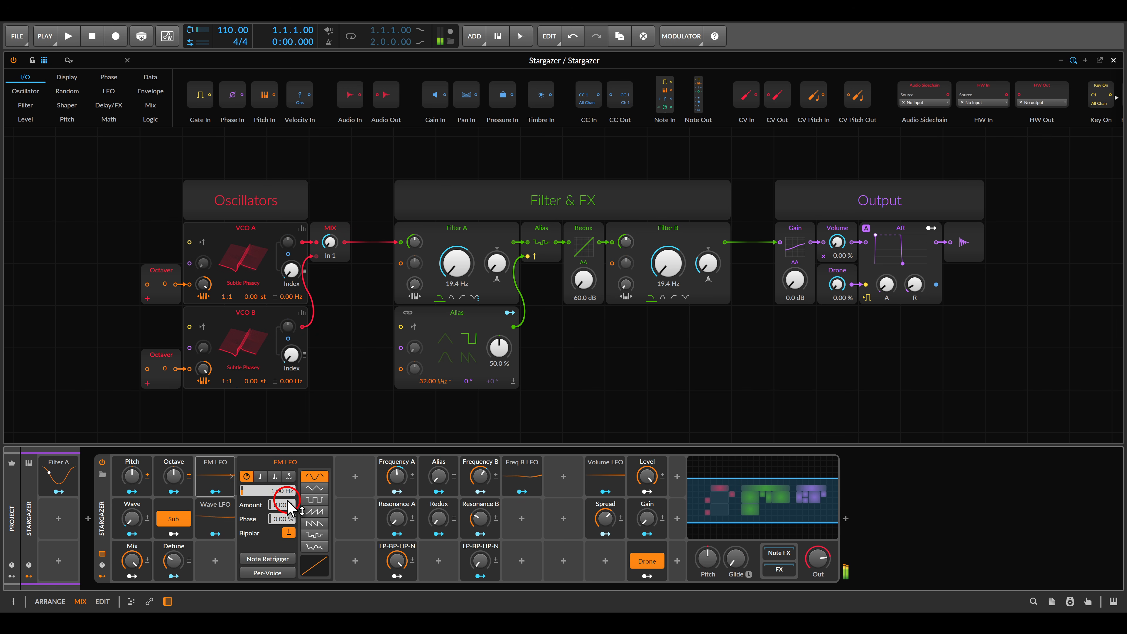
drag(278, 507, 281, 506)
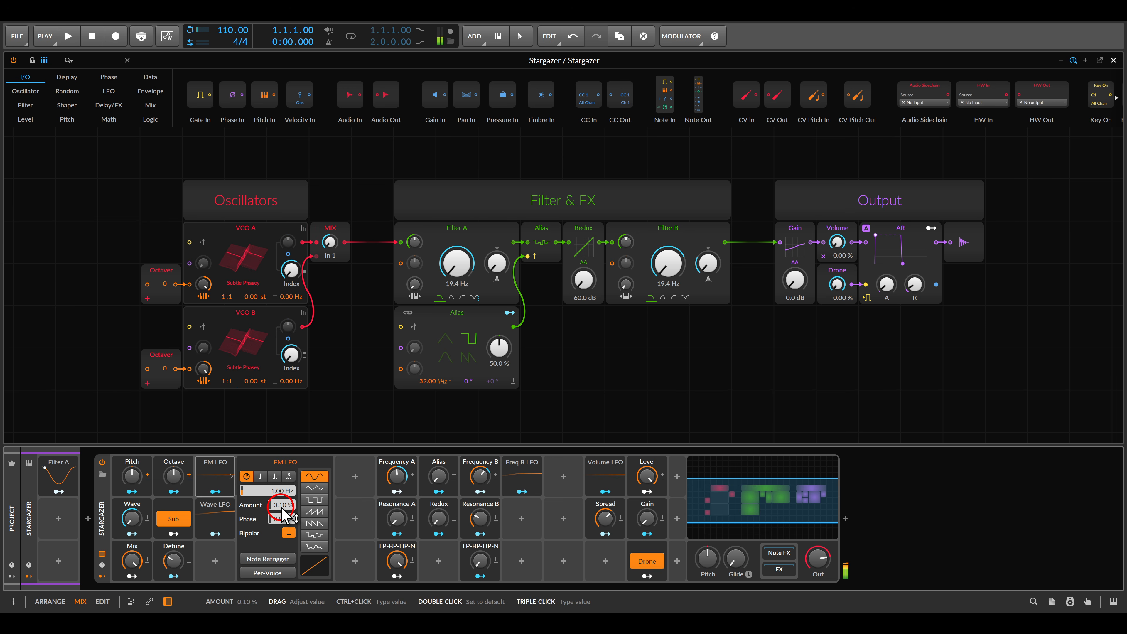
click(219, 475)
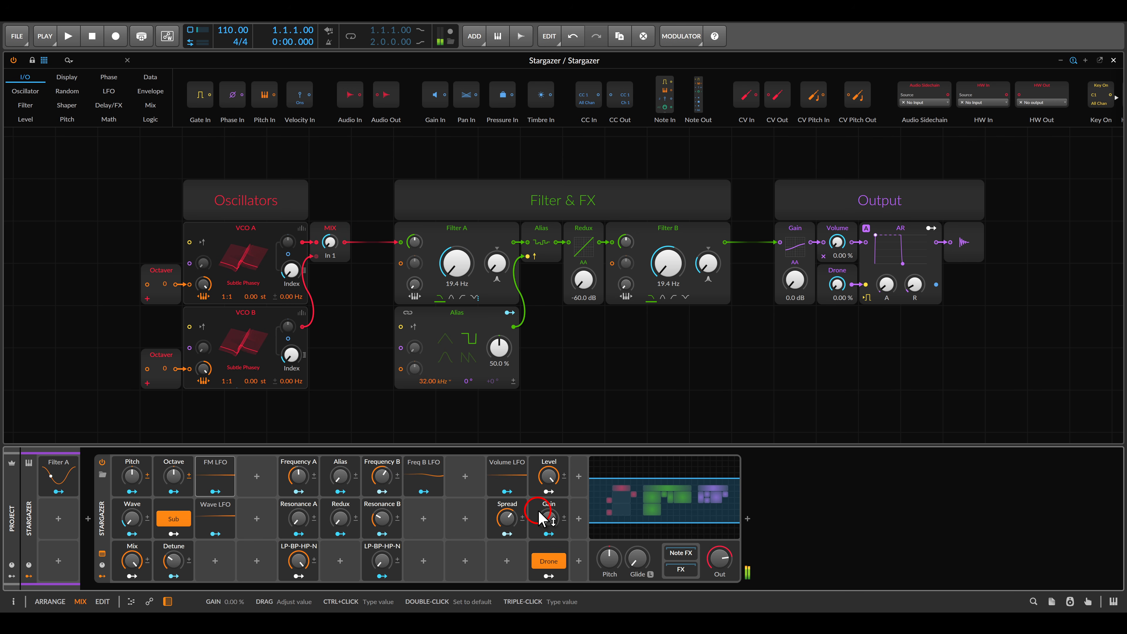
Set Gain to 41.8 % and raise Alias and Redux to roughly halfway.
mouse_move(542, 519)
mouse_down()
mouse_move(542, 504)
mouse_move(549, 516)
mouse_up()
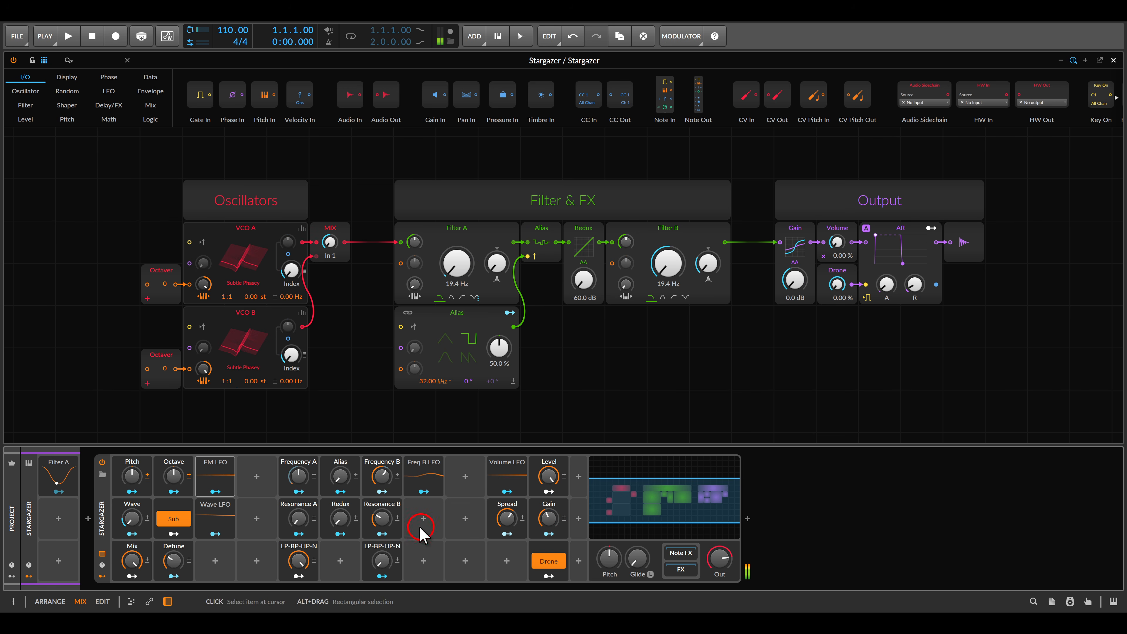
drag(339, 477, 339, 467)
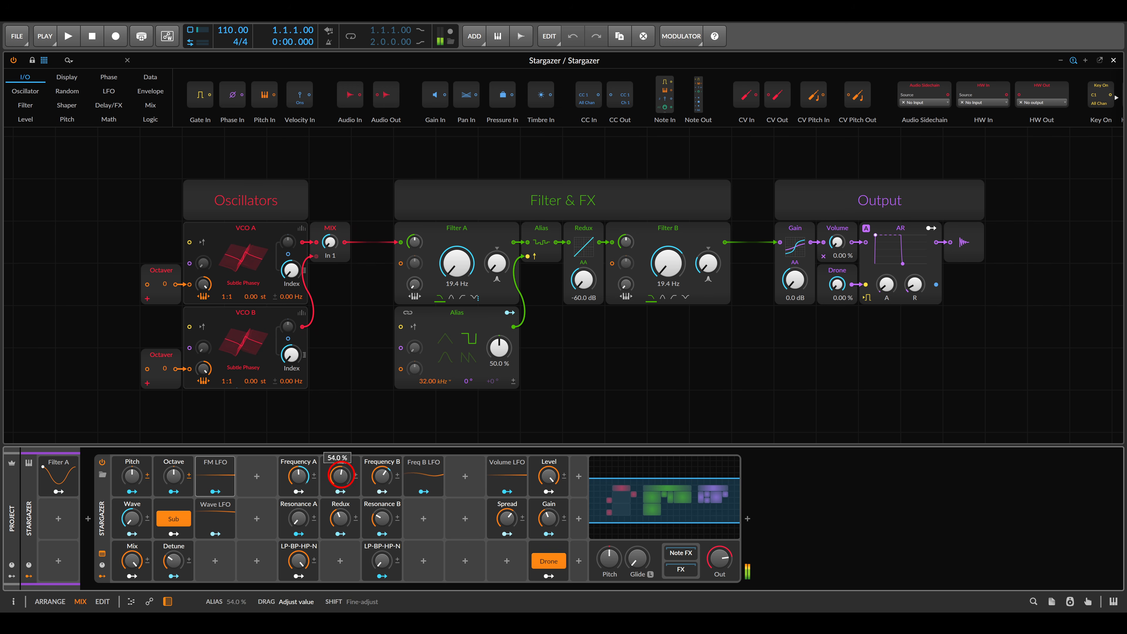
drag(344, 529, 344, 520)
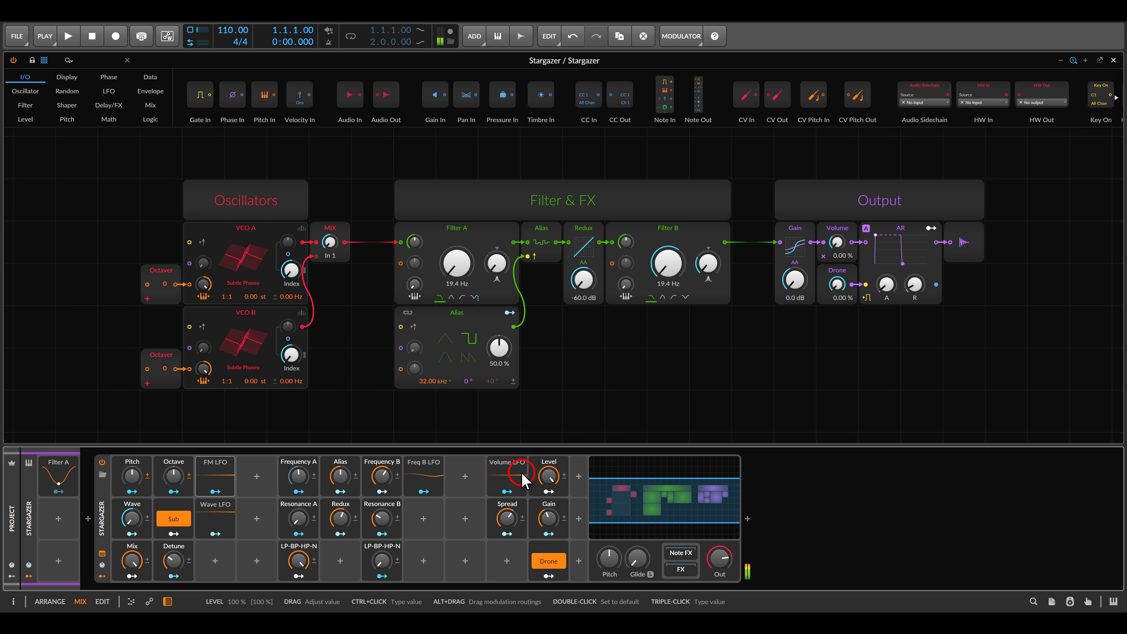
Raise the Volume LFO's amount and rate, and lower Level from its maximum.
click(508, 477)
drag(573, 505, 573, 502)
click(646, 476)
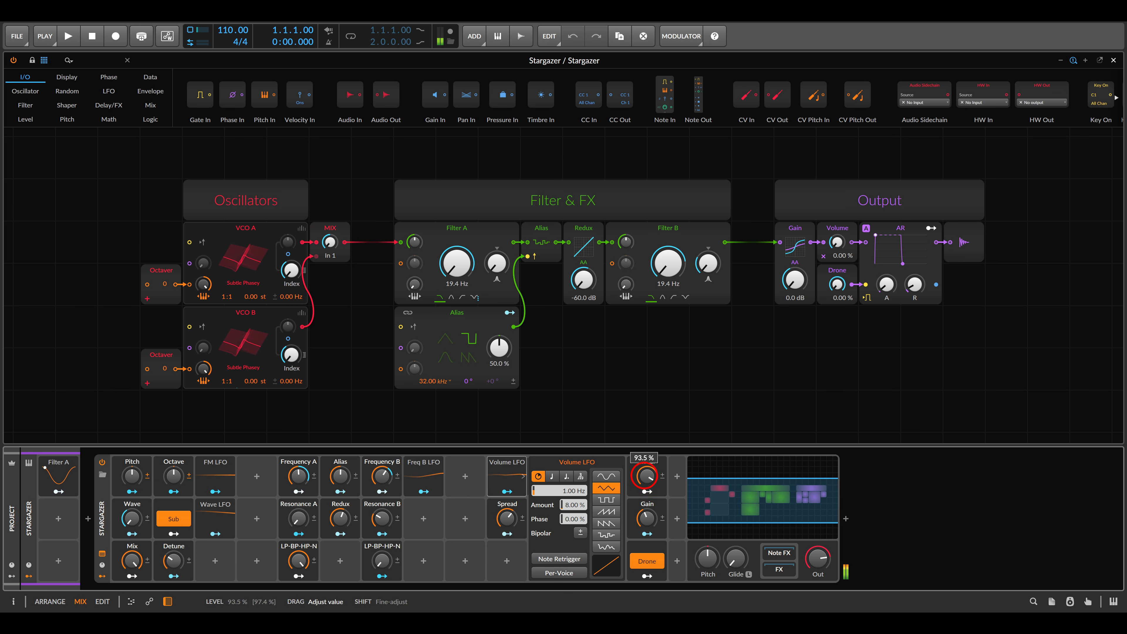
drag(574, 506, 570, 491)
click(514, 476)
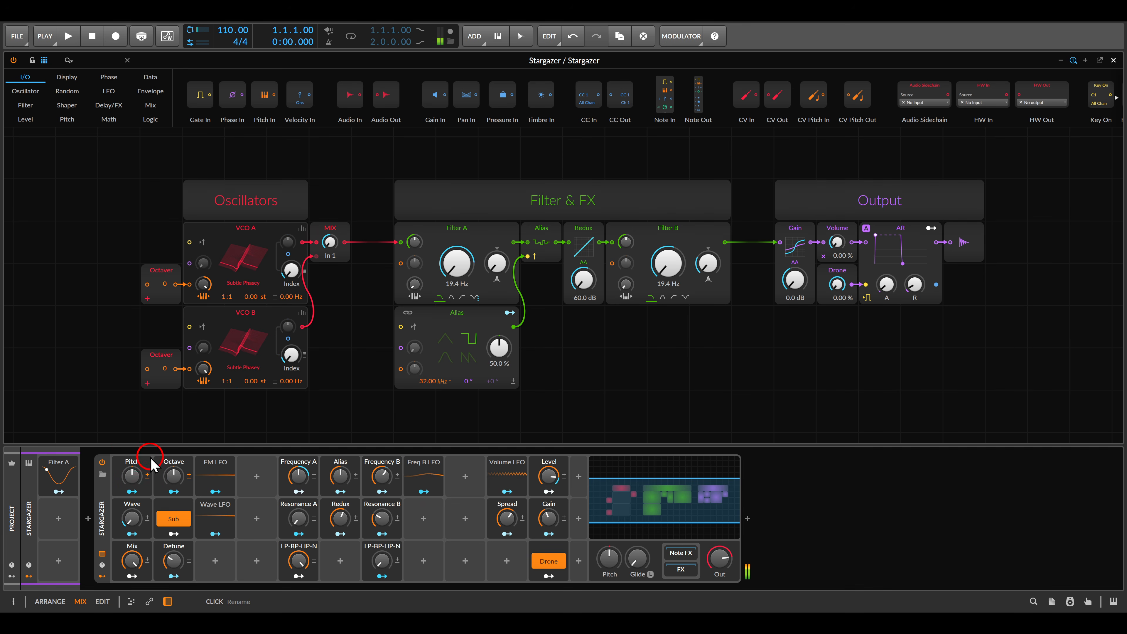
mouse_move(111, 447)
mouse_down()
mouse_move(584, 586)
mouse_move(575, 540)
mouse_up()
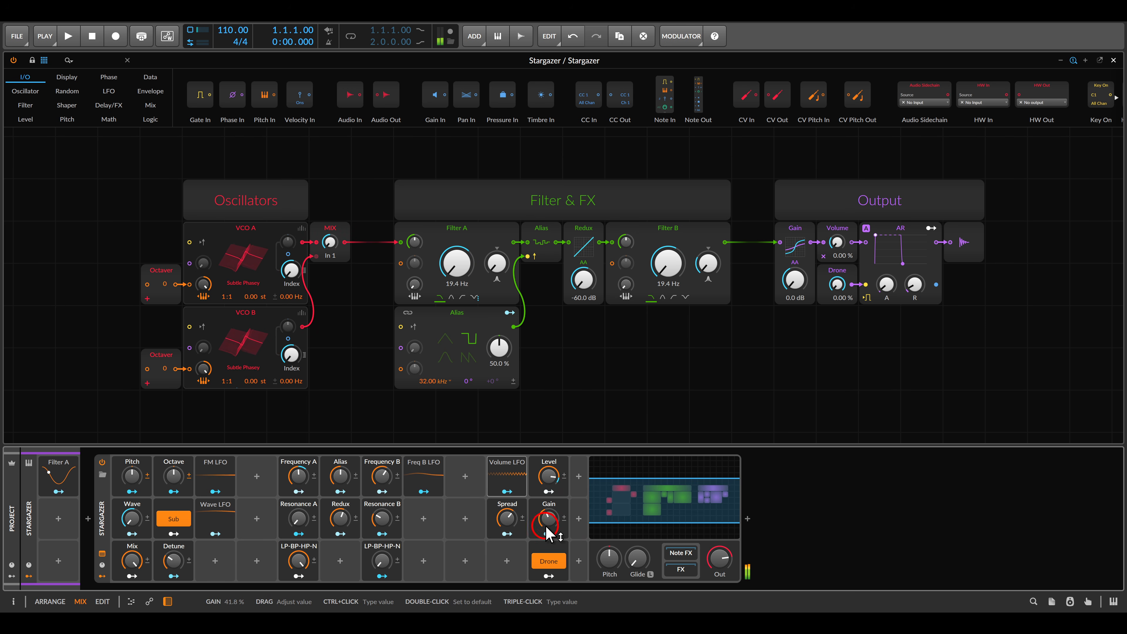
drag(723, 561, 727, 568)
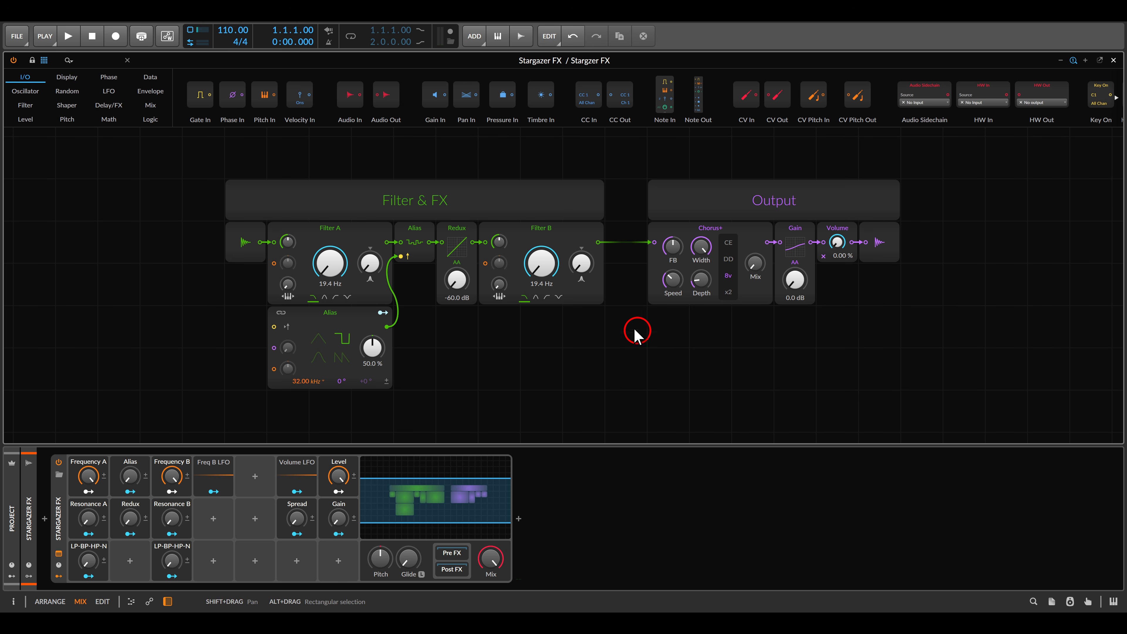
drag(390, 212, 512, 279)
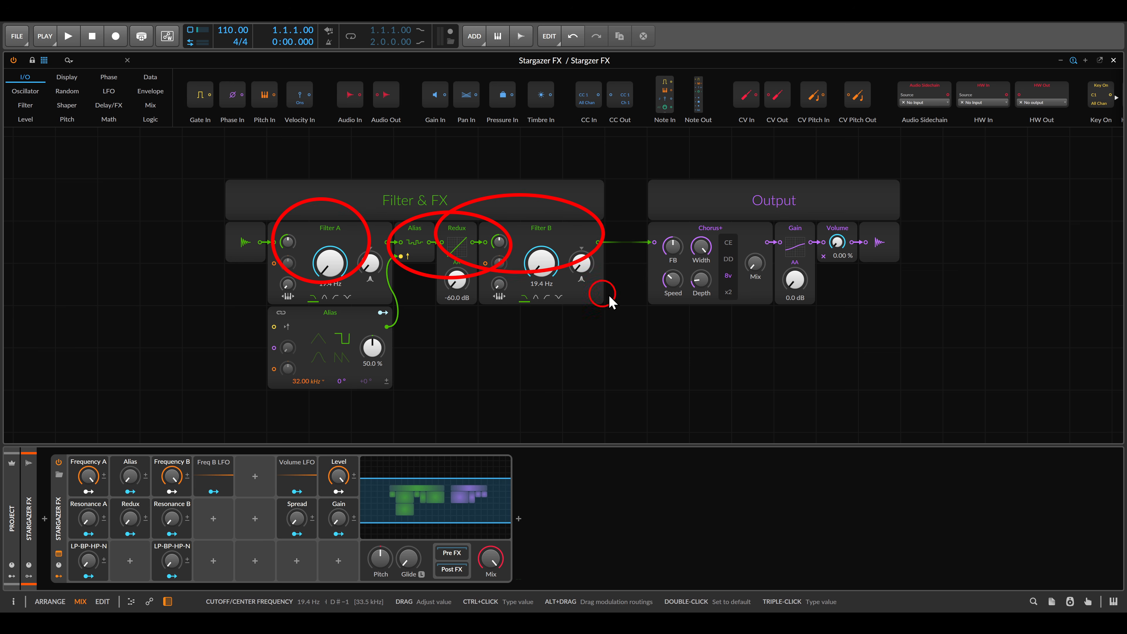
drag(765, 202, 868, 280)
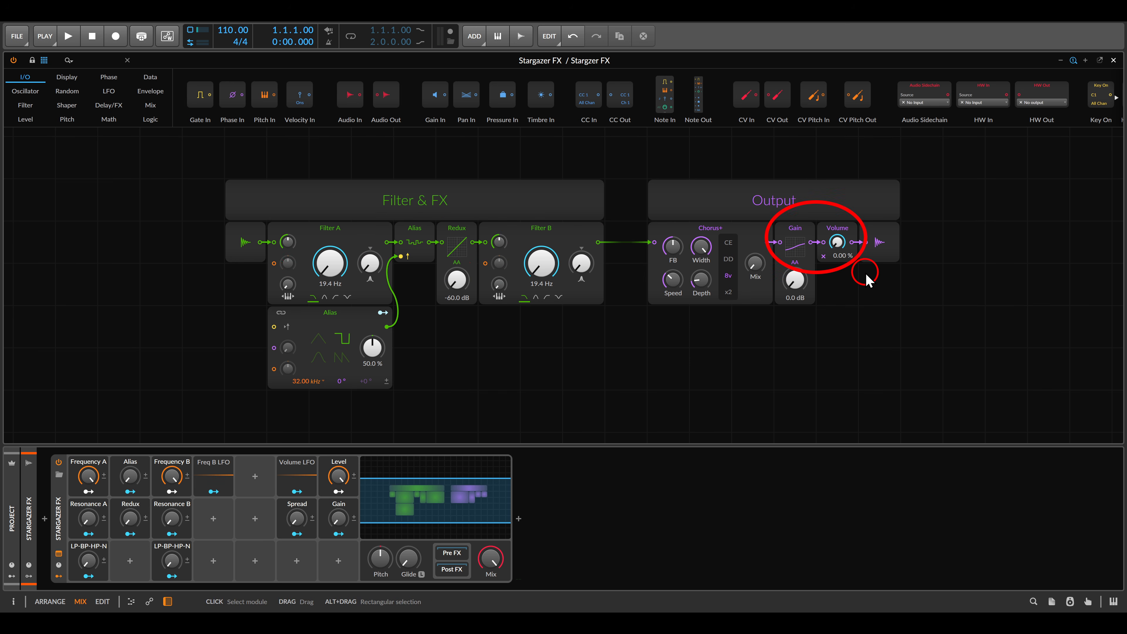
drag(674, 204, 750, 261)
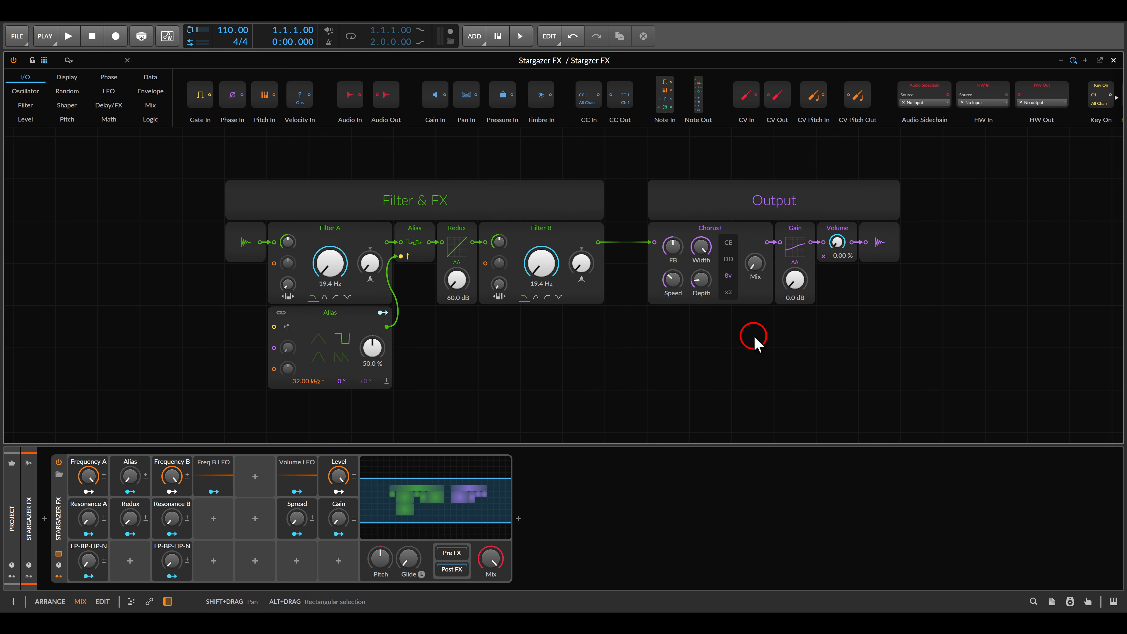
drag(46, 448, 318, 572)
Start playback, raise Gain to roughly halfway and turn filter A's LP-BP-HP-N macro to its maximum.
key(space)
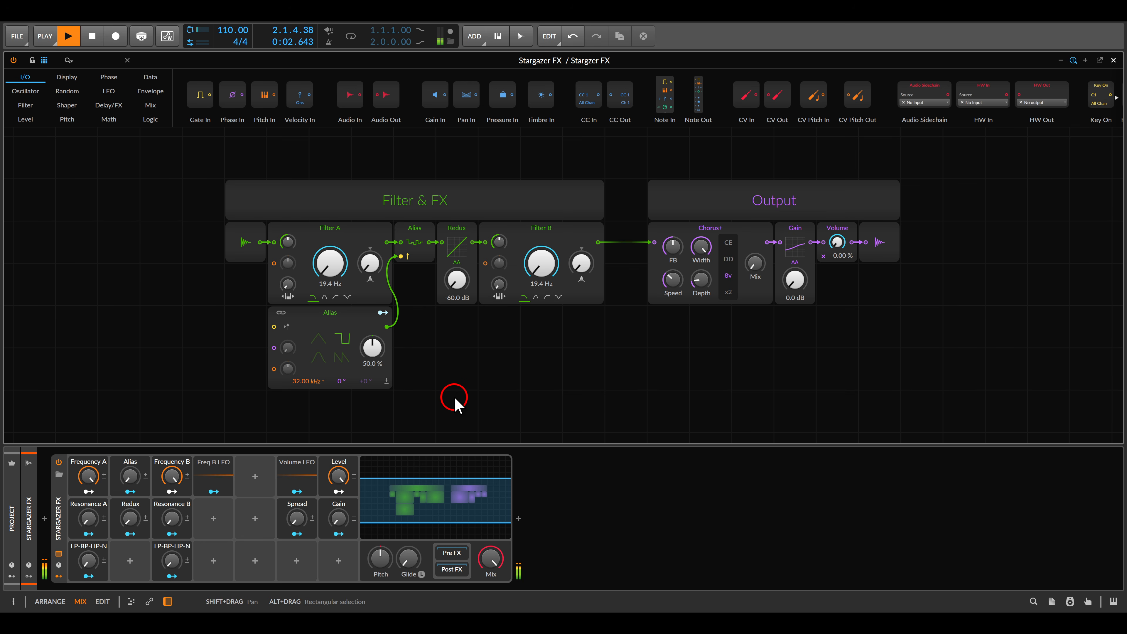
mouse_move(338, 519)
mouse_down()
mouse_move(338, 506)
mouse_move(338, 519)
mouse_up()
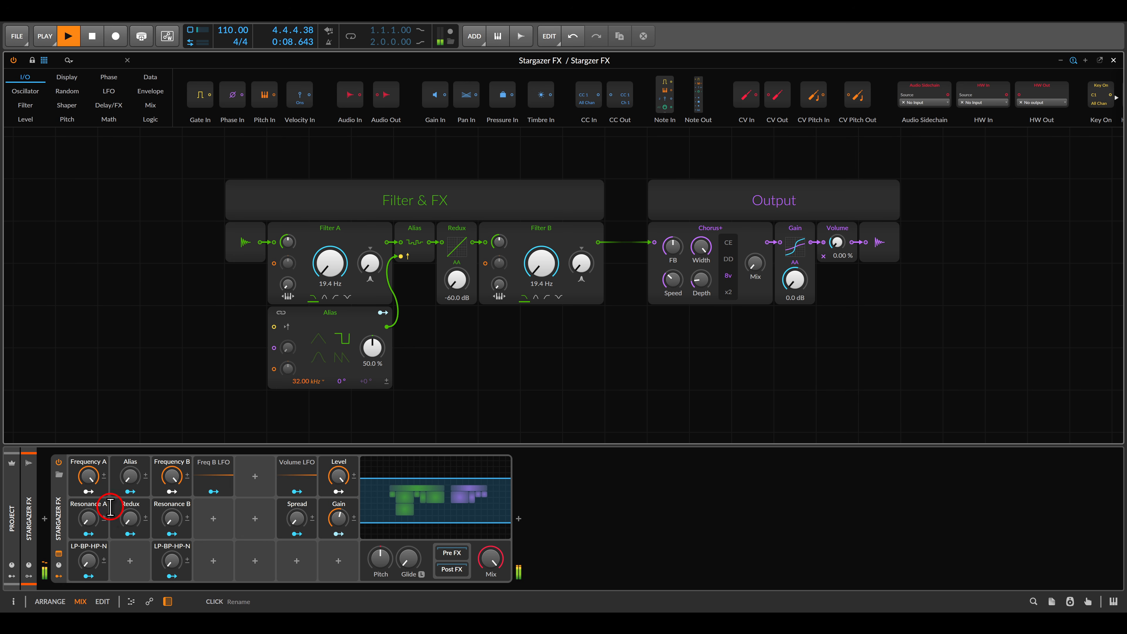
drag(91, 561, 90, 544)
Lower Frequency A to halfway, raise Alias, and set Redux to 57.3 % and Gain to 71.5 %.
drag(88, 470, 130, 466)
drag(131, 518, 130, 506)
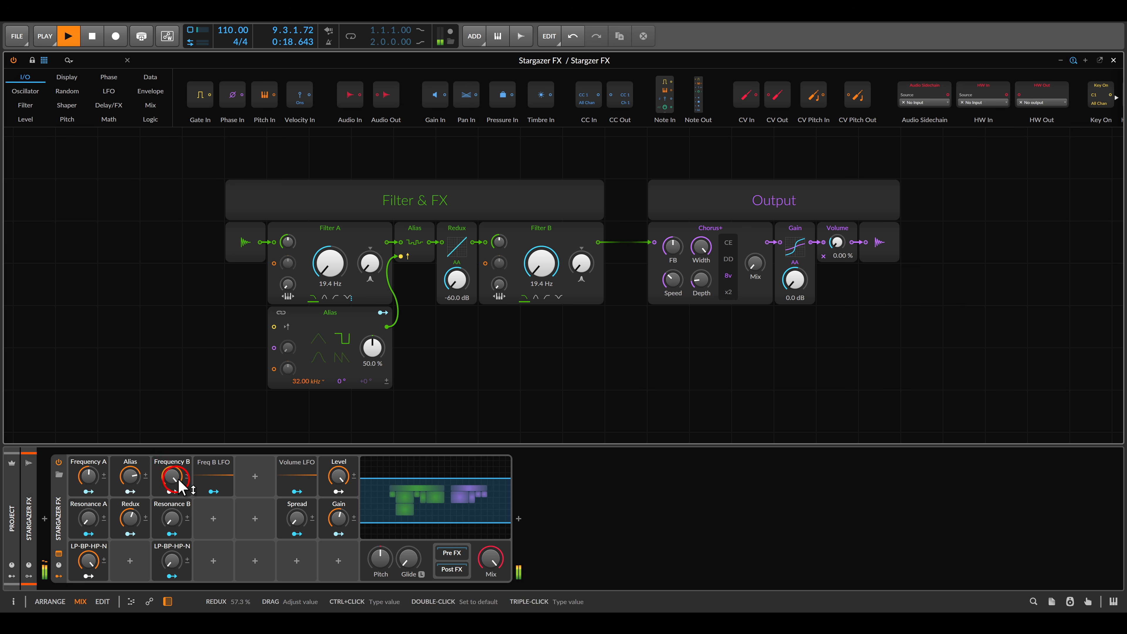
click(337, 520)
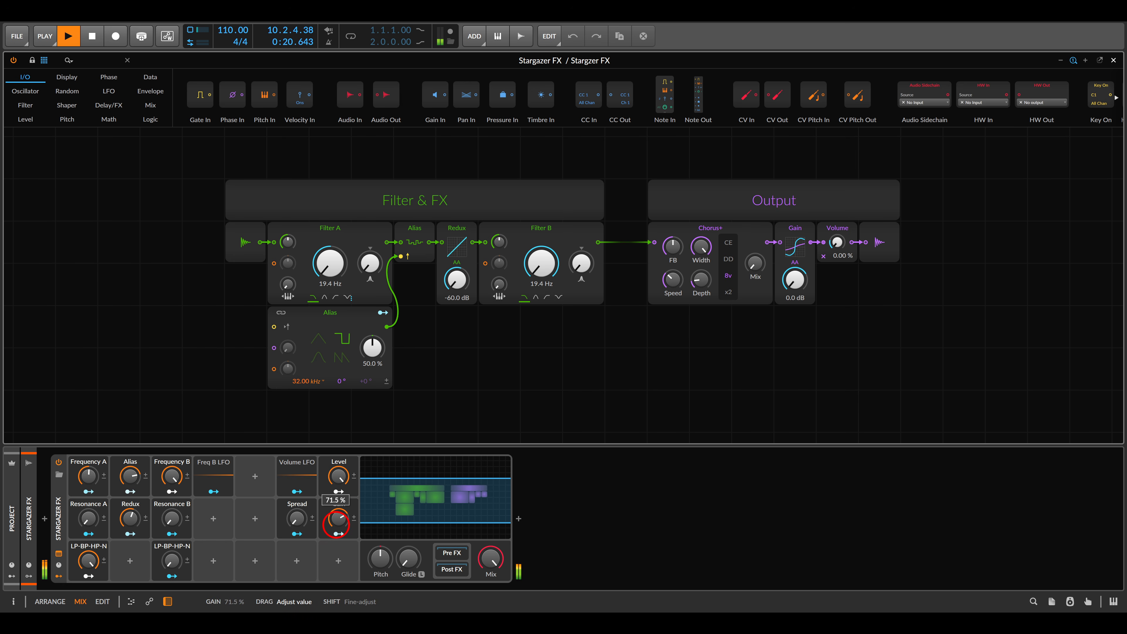
Lower Frequency B to roughly three quarters and set Resonance B to 34.8 %.
click(172, 479)
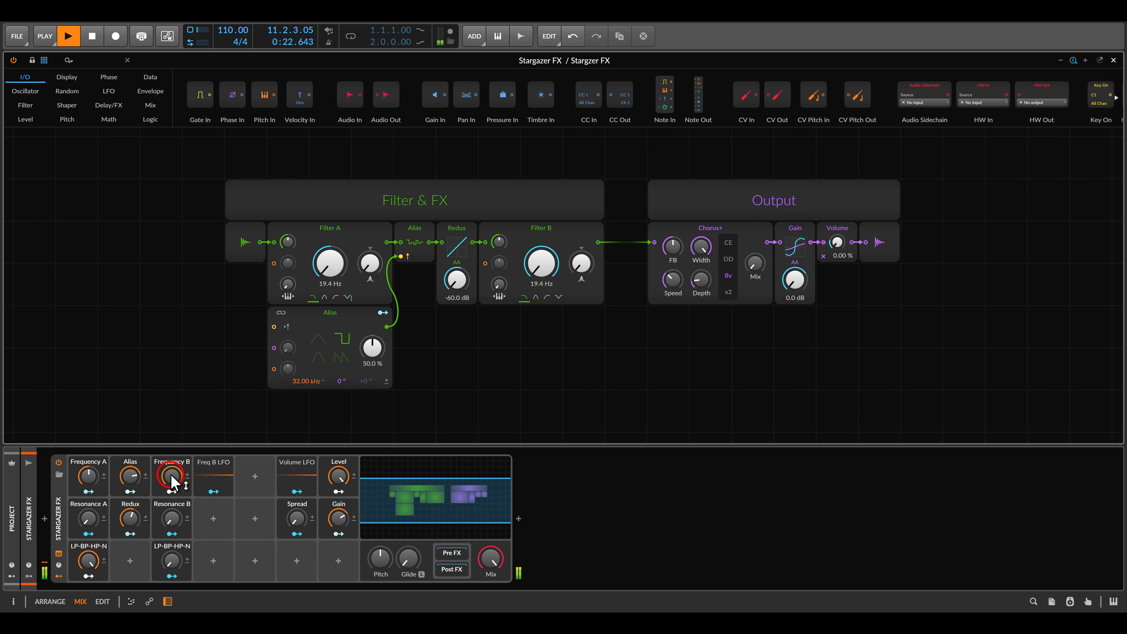
drag(172, 477, 170, 518)
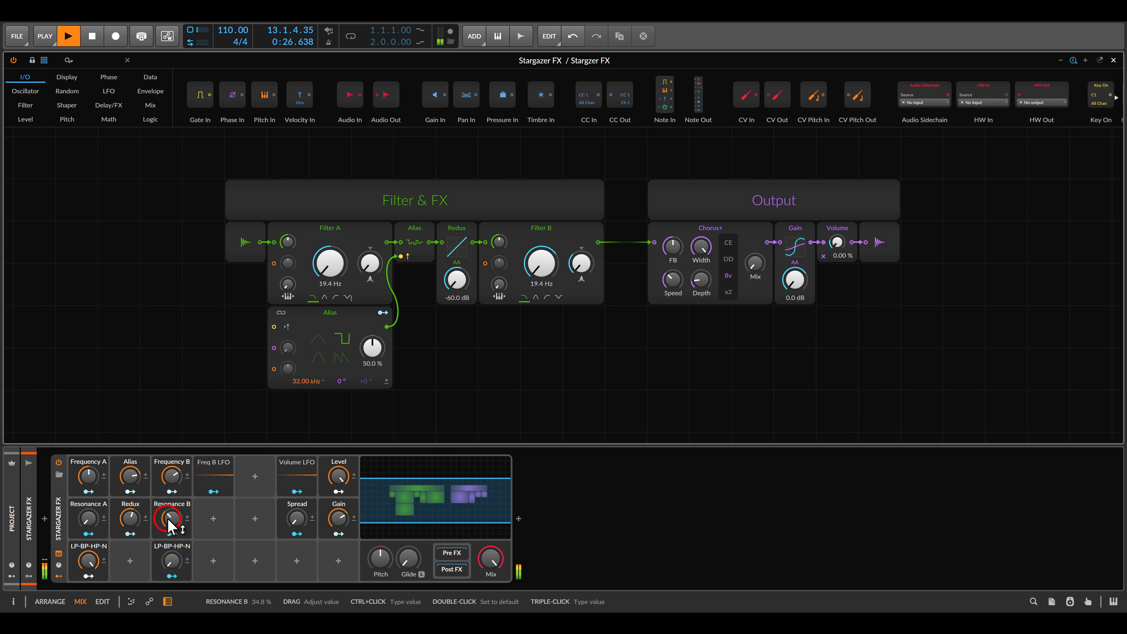
Set the Freq B LFO's amount to 9.75 % and raise its rate, leaving its settings closed.
click(205, 479)
click(279, 505)
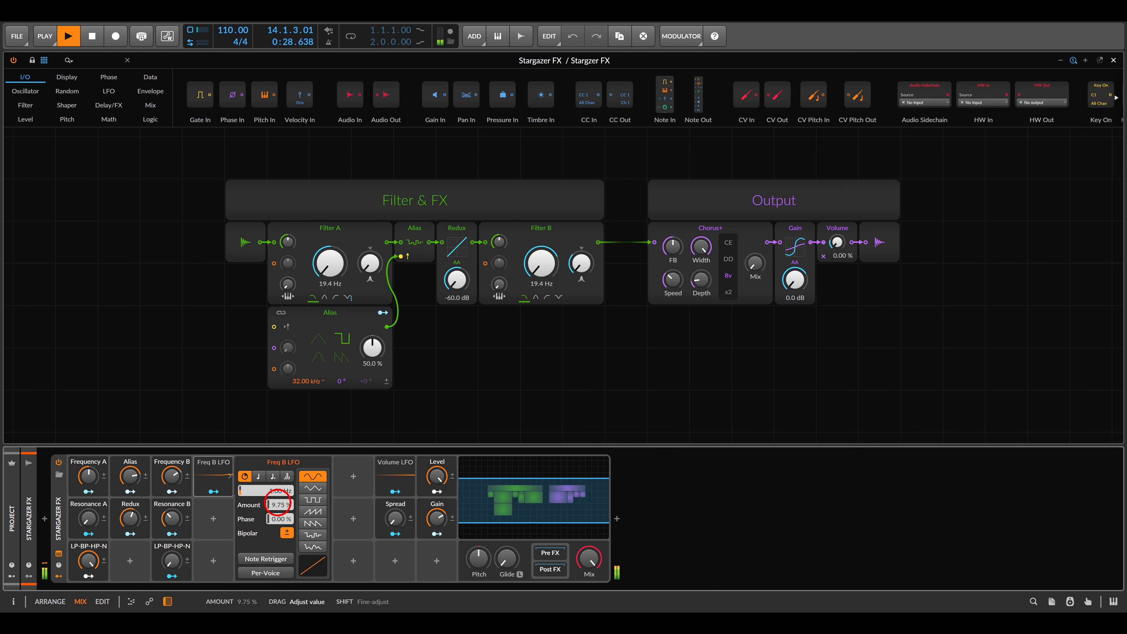
drag(277, 503, 268, 491)
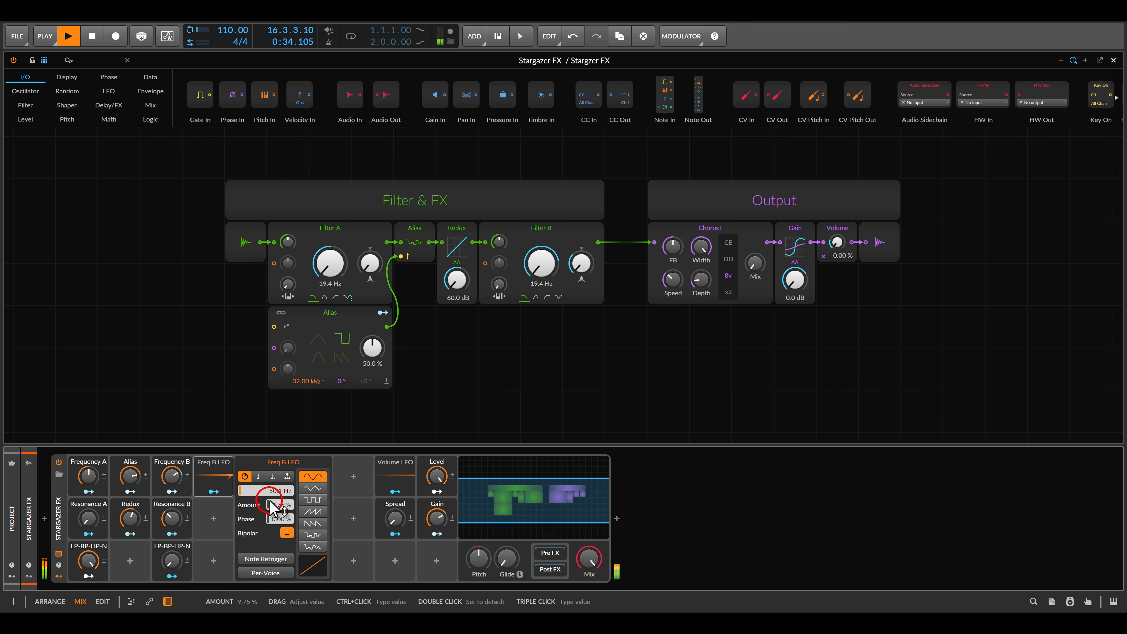
click(202, 475)
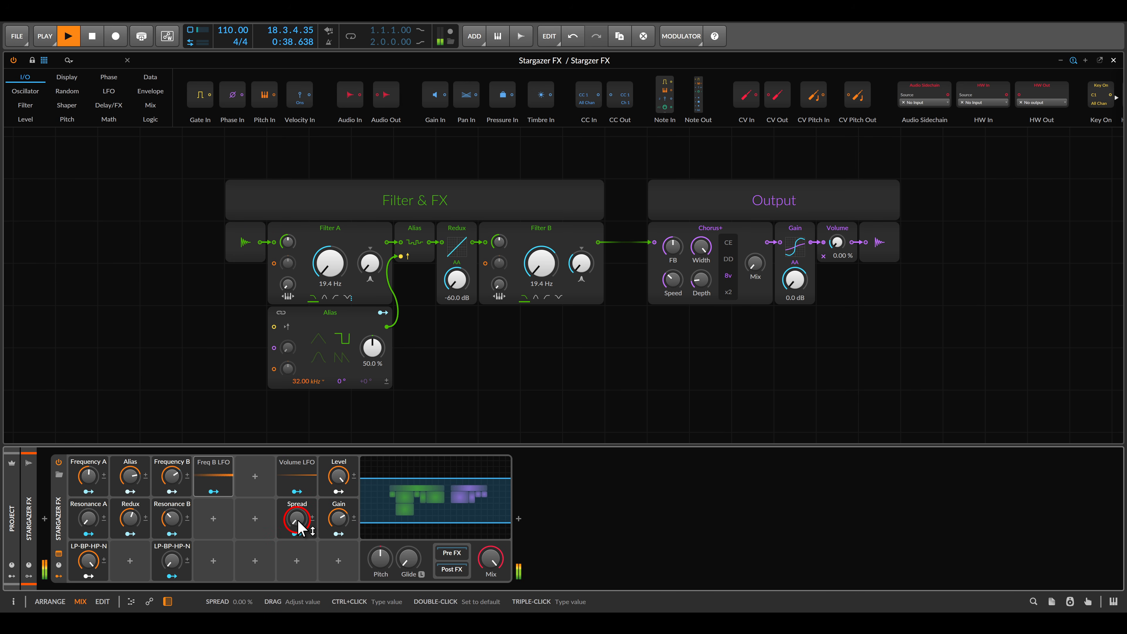
Set Spread to 60.0 % and close the grid editor to return to the mixer.
drag(297, 522, 297, 518)
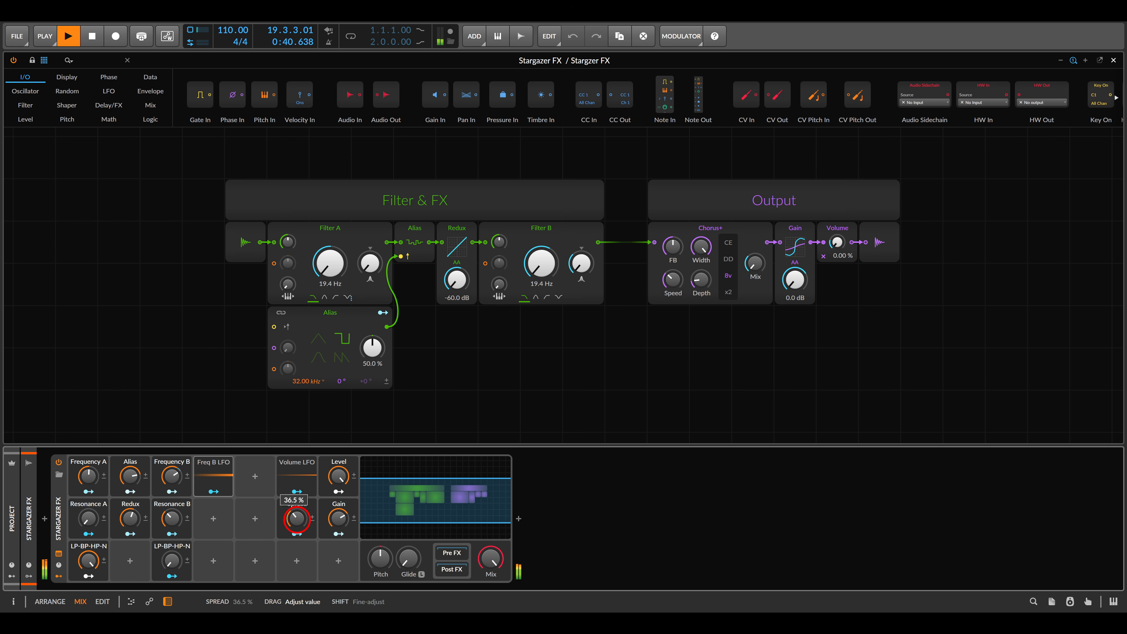
drag(297, 518, 300, 526)
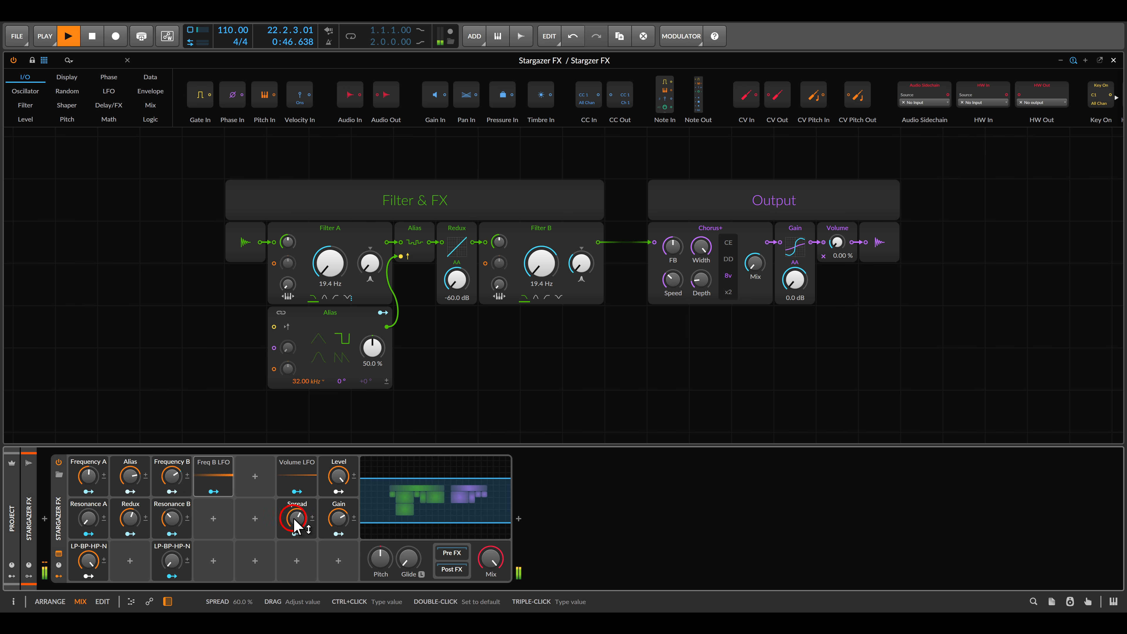
key(Escape)
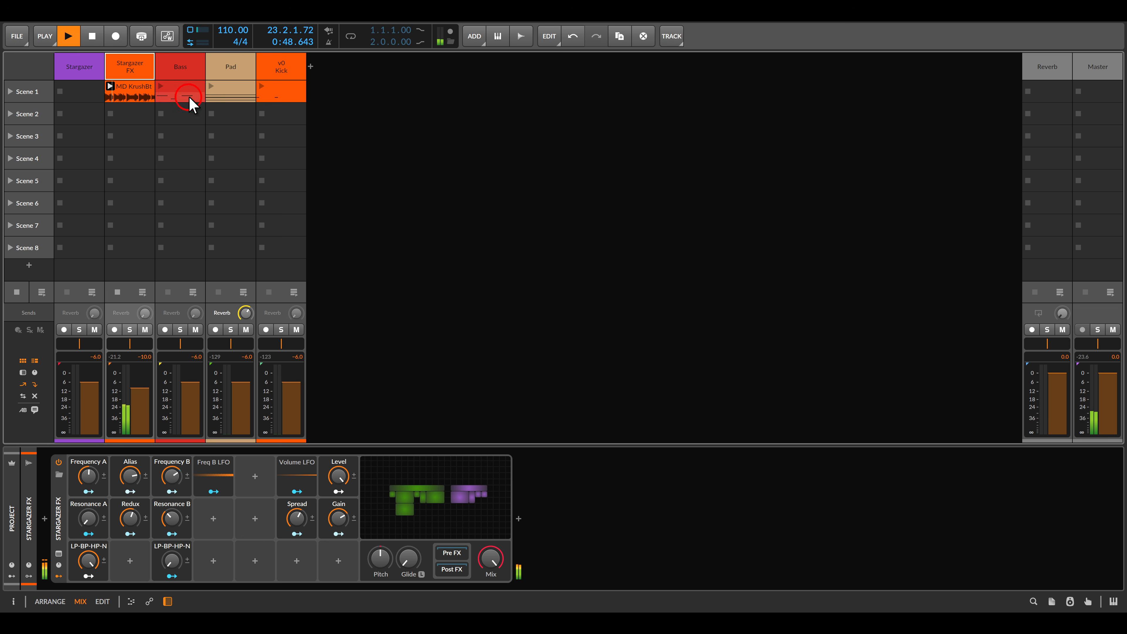
Select the Bass track and launch its clip, followed by all clips of Scene 1.
click(180, 68)
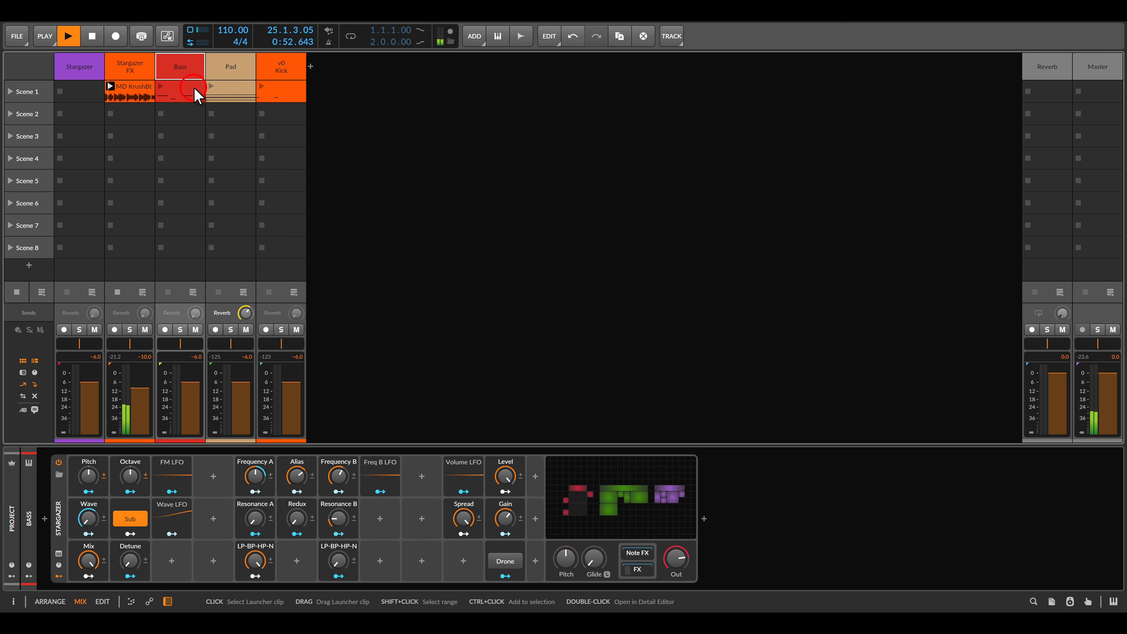
click(161, 86)
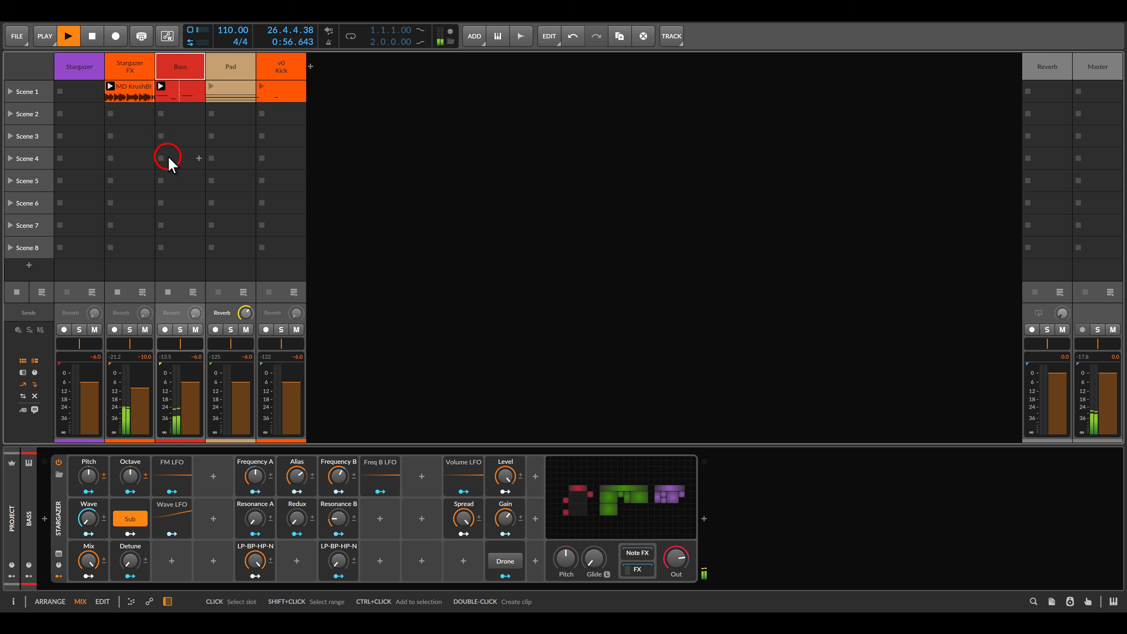
click(11, 92)
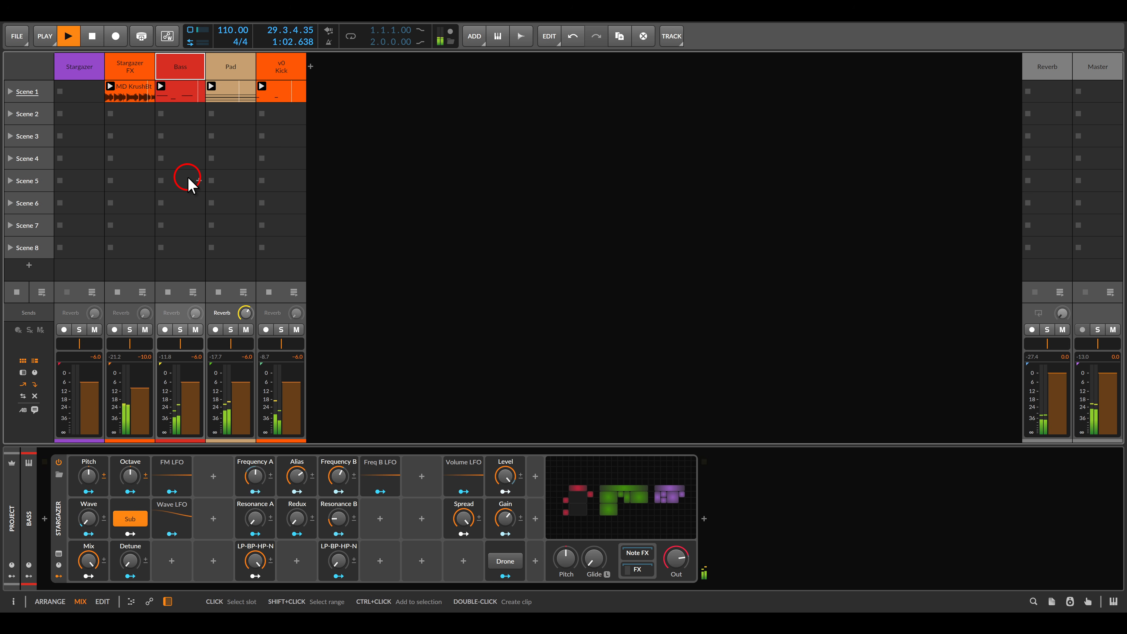
Examine the Stargazer FX patch inside the FX chain of the Pad track's Polymer, closing its grid again.
click(227, 73)
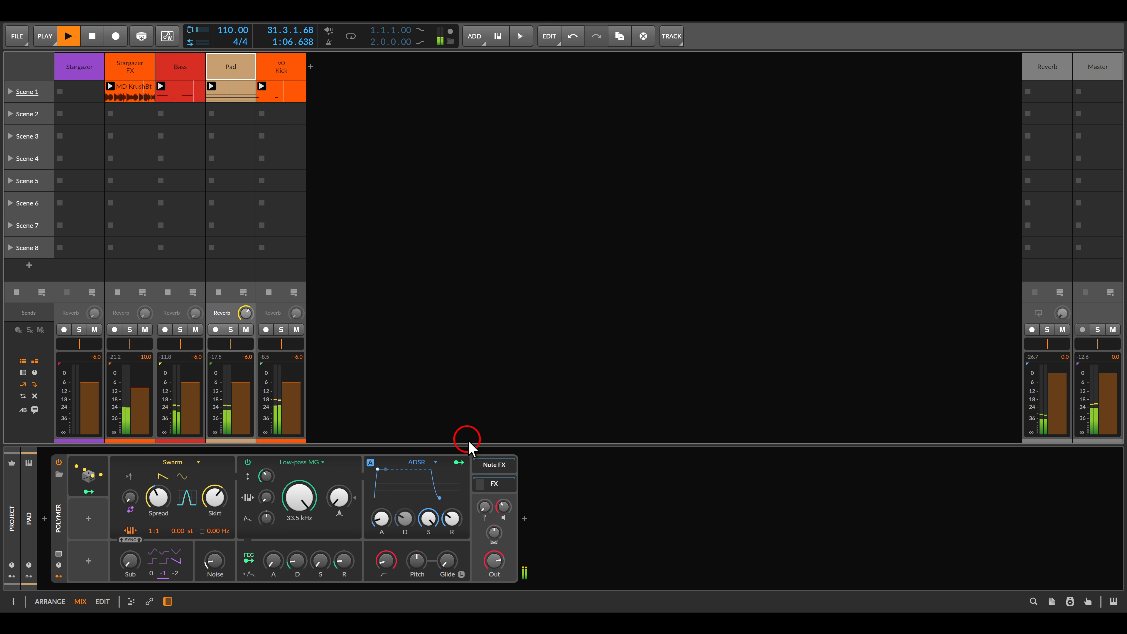
click(493, 485)
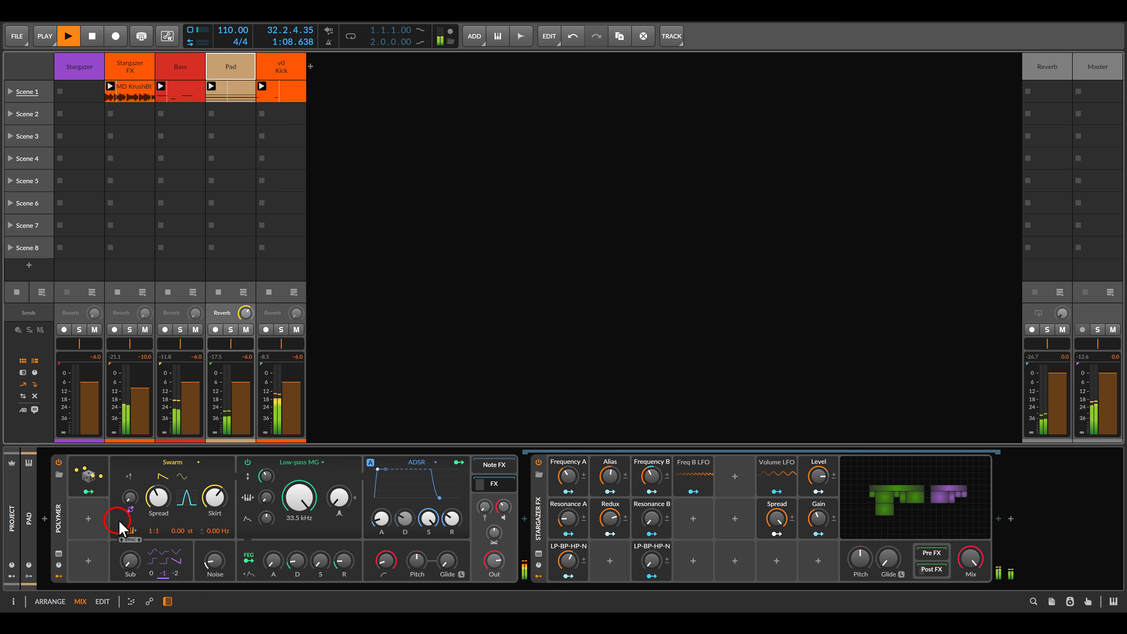
click(921, 505)
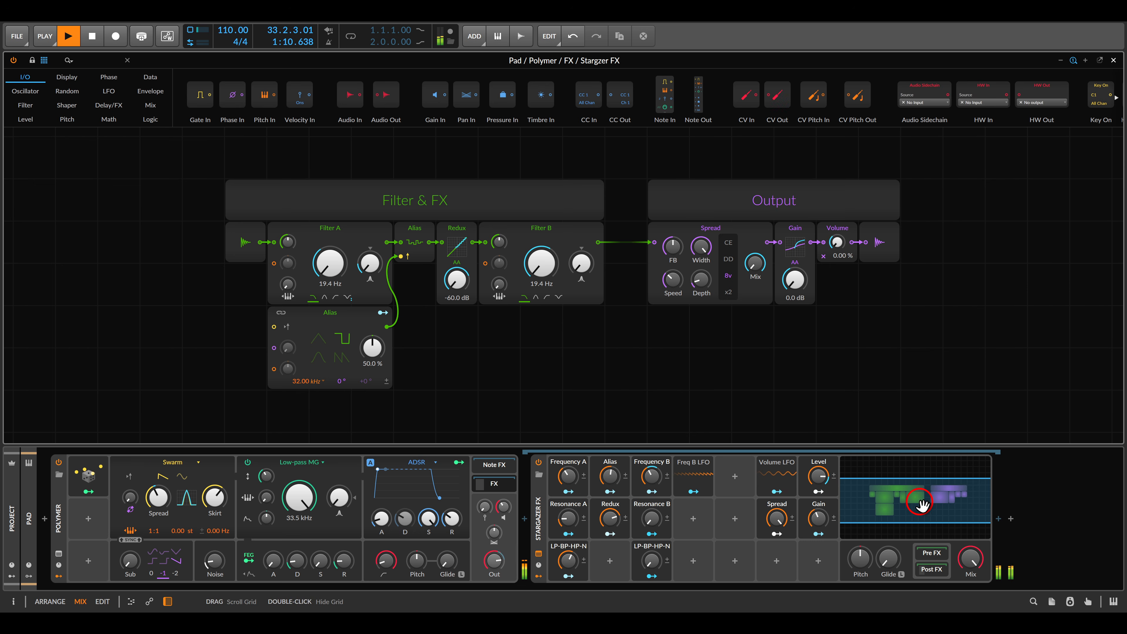
key(Escape)
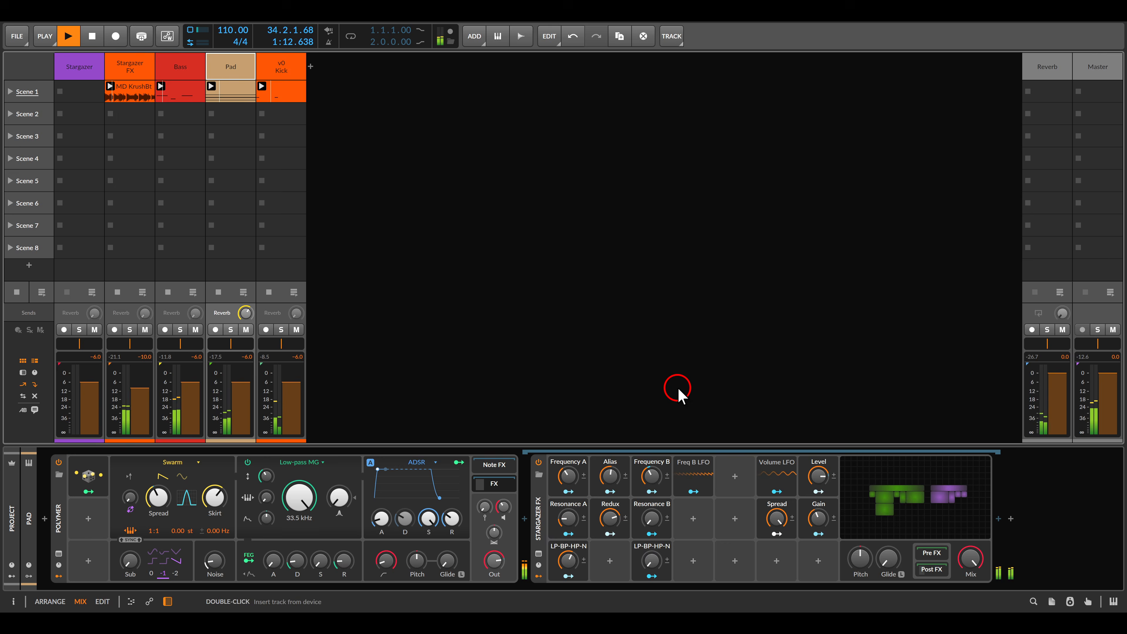
Solo the v0 Kick track, open its FX chain and listen to Layer 1 soloed.
click(284, 70)
click(281, 329)
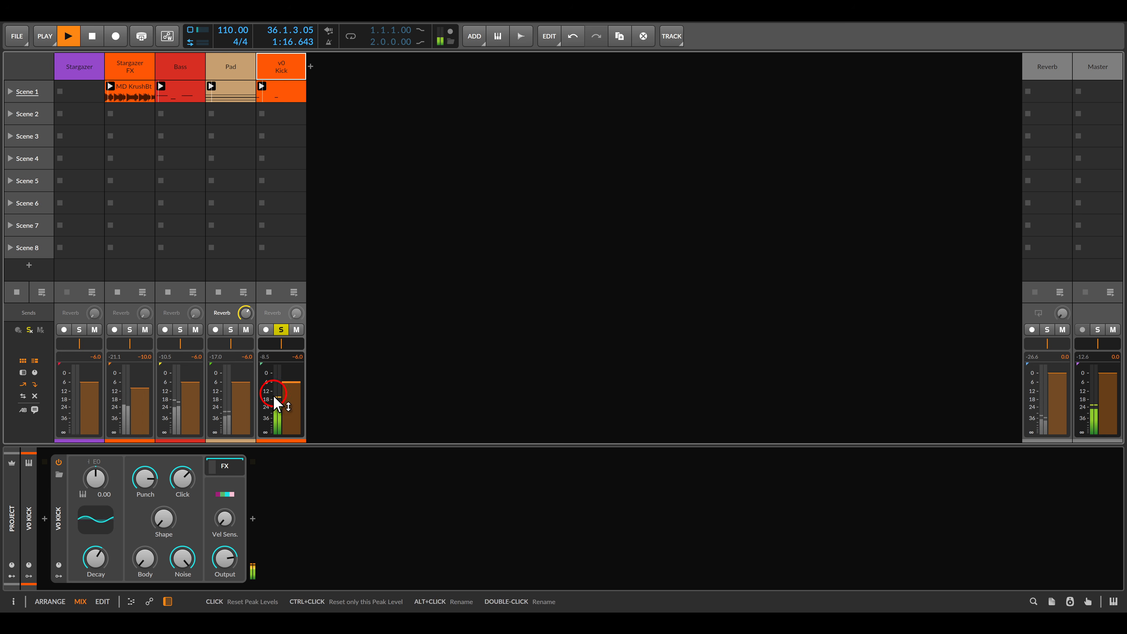
click(224, 466)
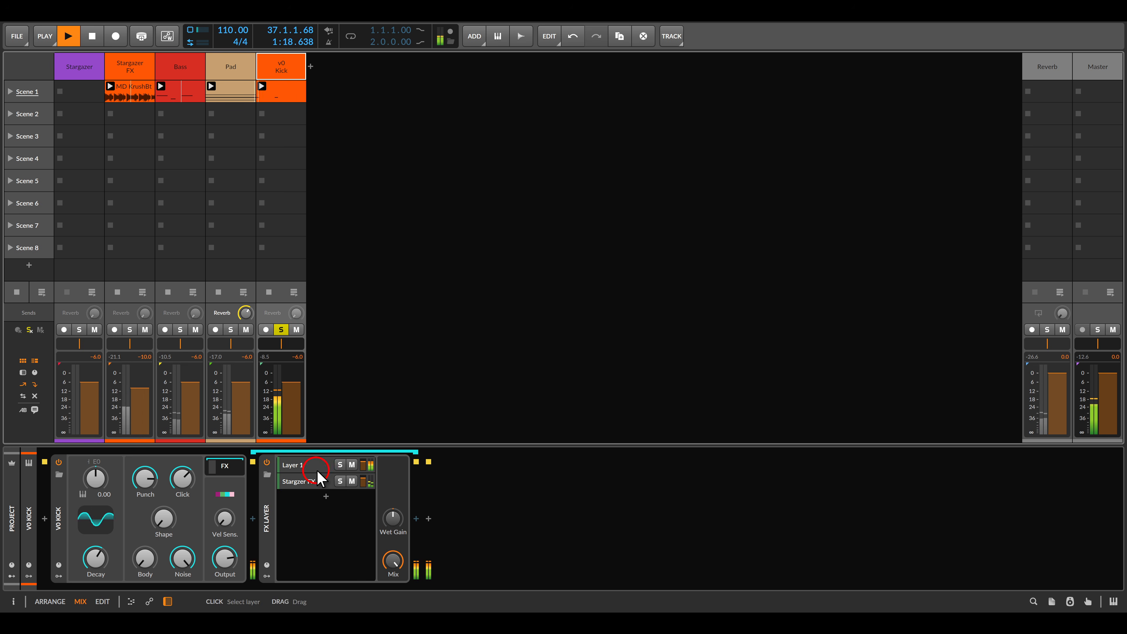
click(340, 465)
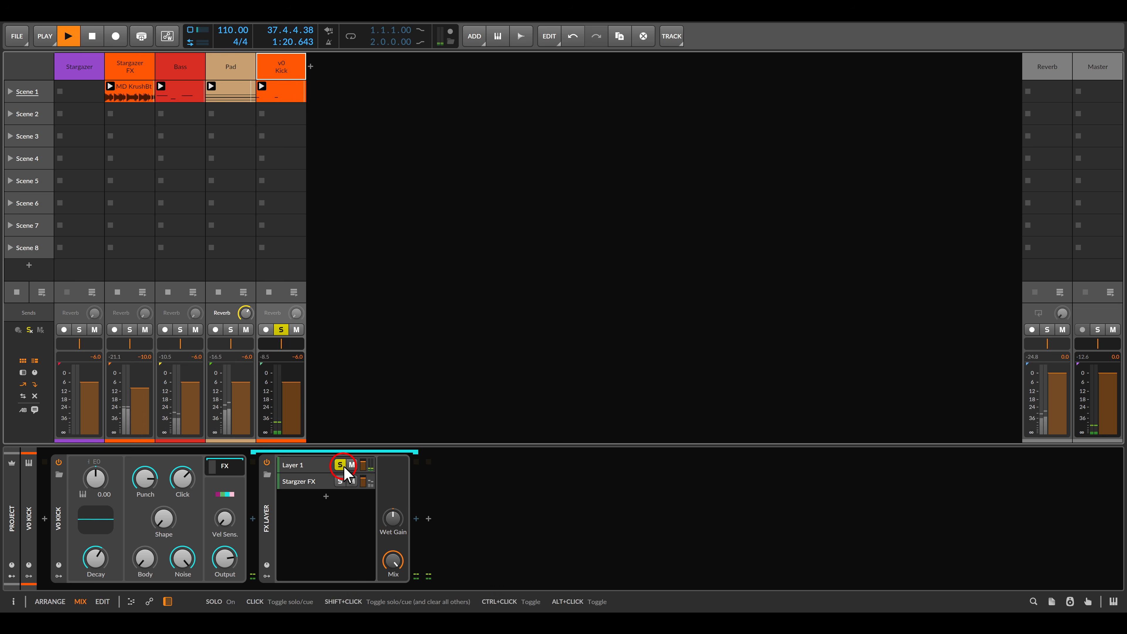
Listen to the Stargzer FX layer soloed with its devices shown, and clear the layer and v0 Kick track solos.
click(340, 479)
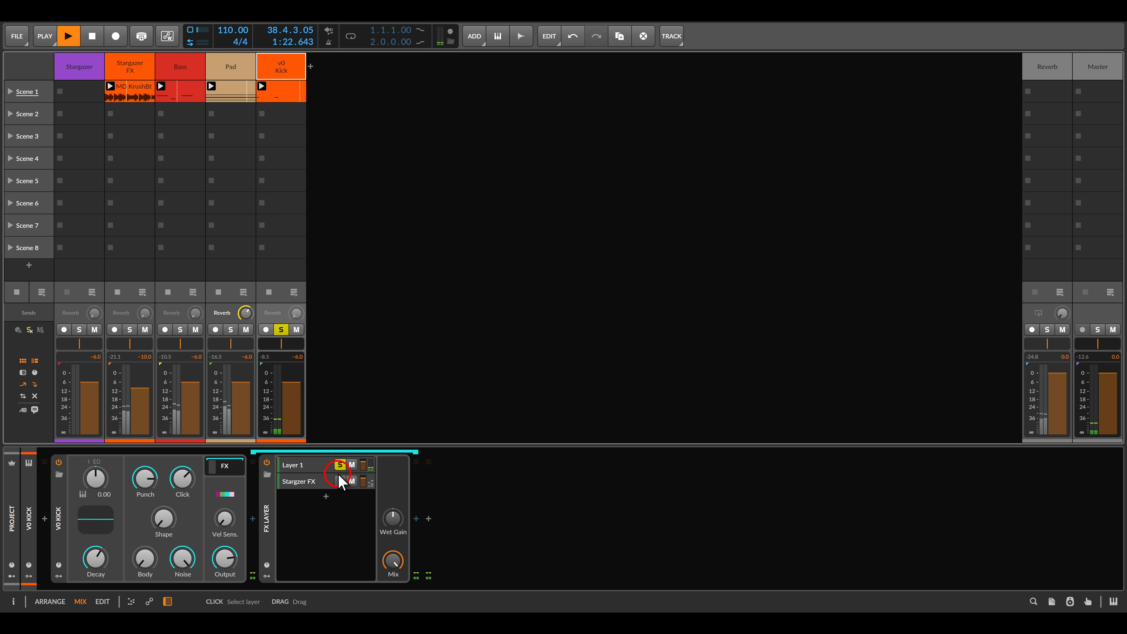
click(322, 483)
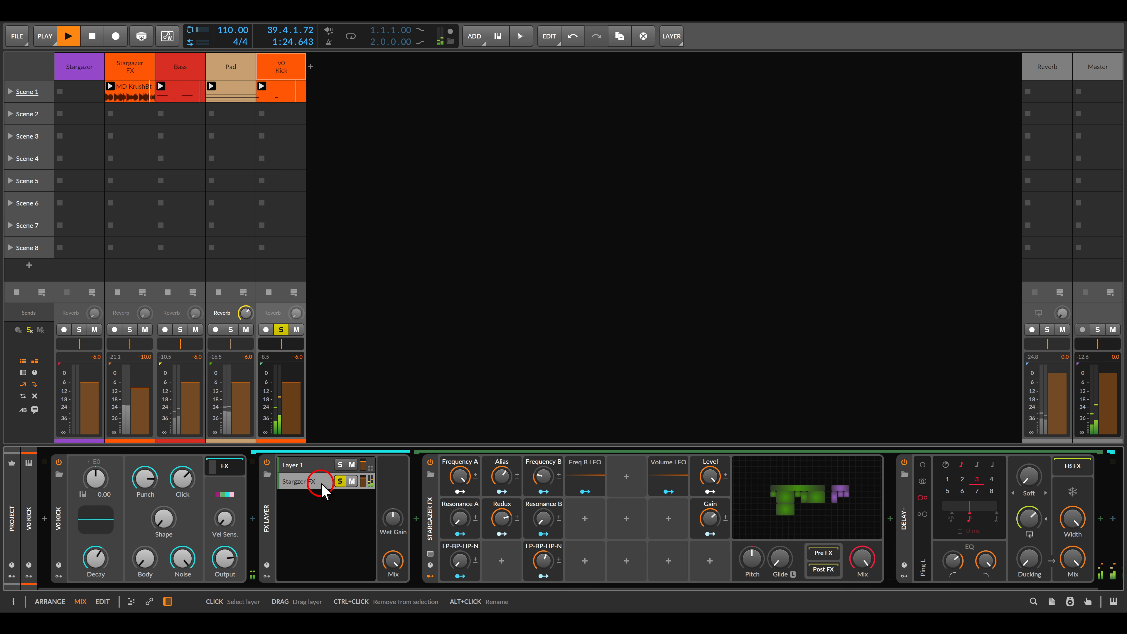
click(340, 482)
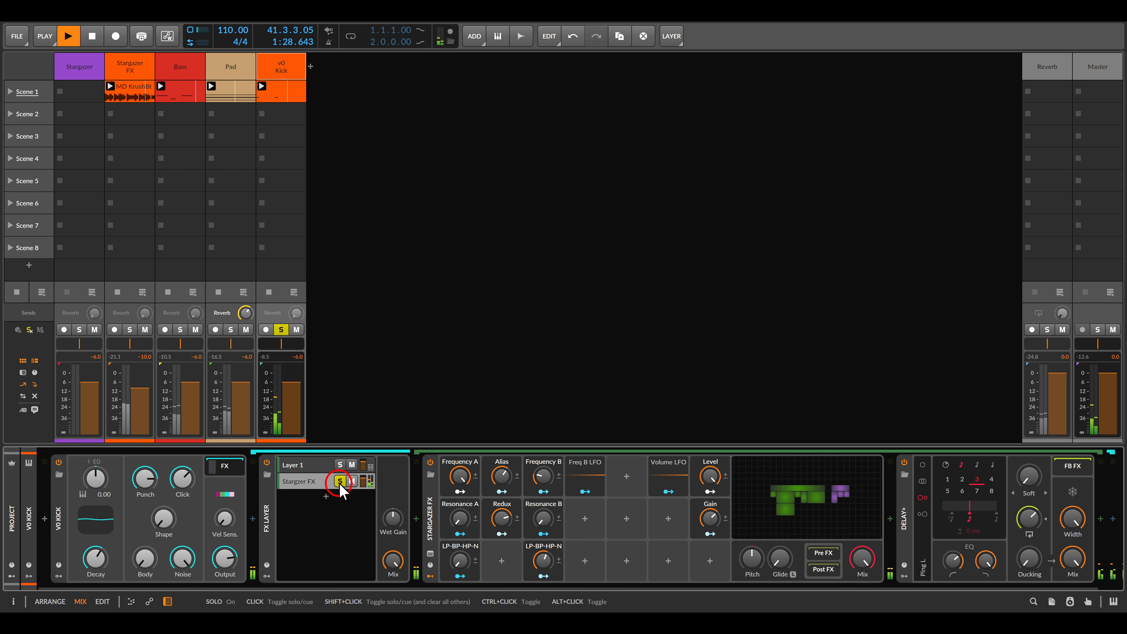
click(281, 329)
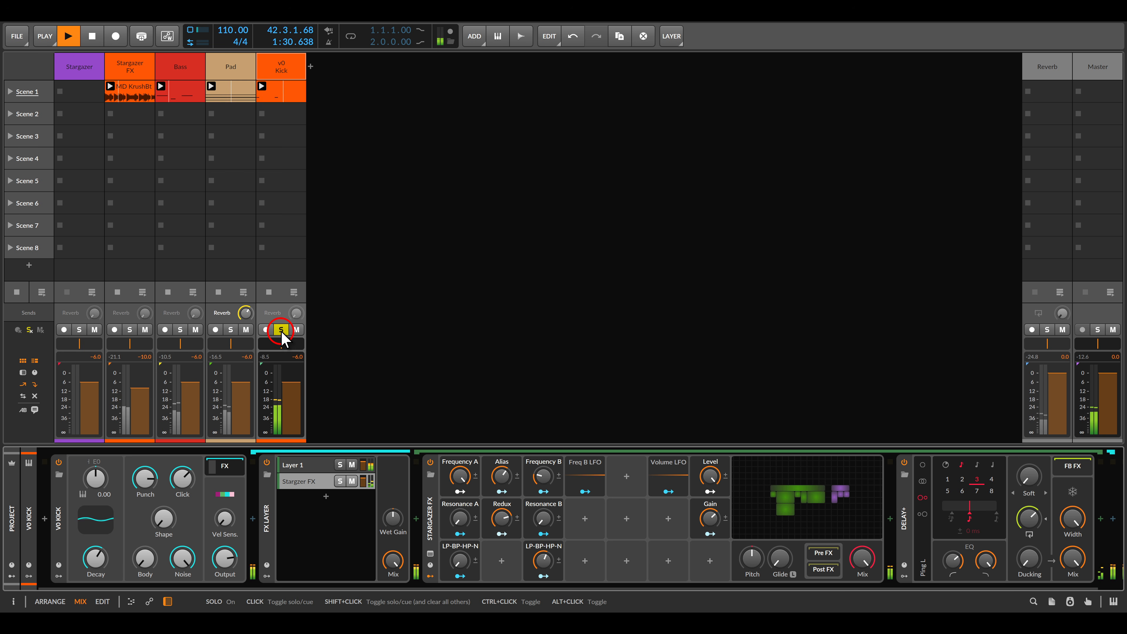
click(281, 329)
click(409, 322)
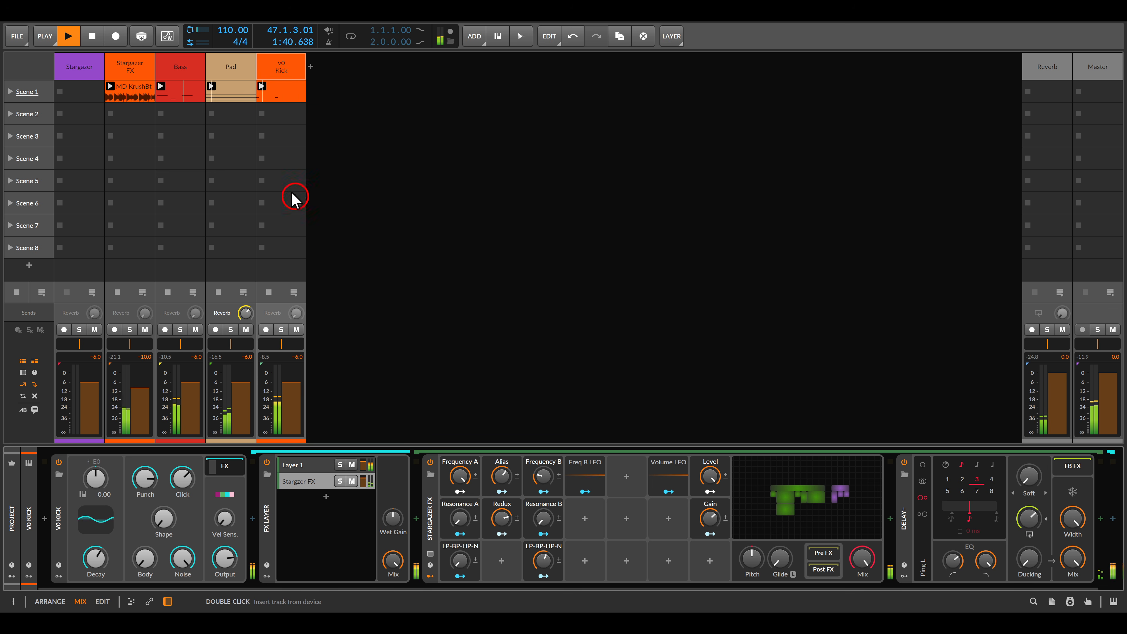
View the Bass track's device, and try Redux at up to 98.2 % on the Stargazer FX track before lowering it to 0.00 %.
click(193, 70)
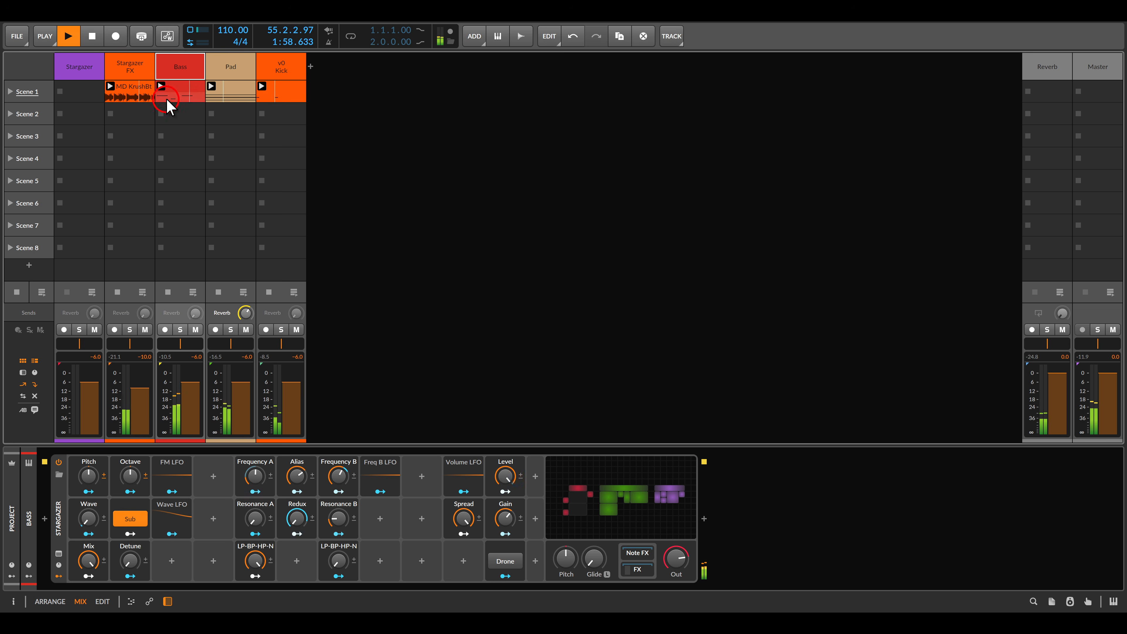
click(145, 69)
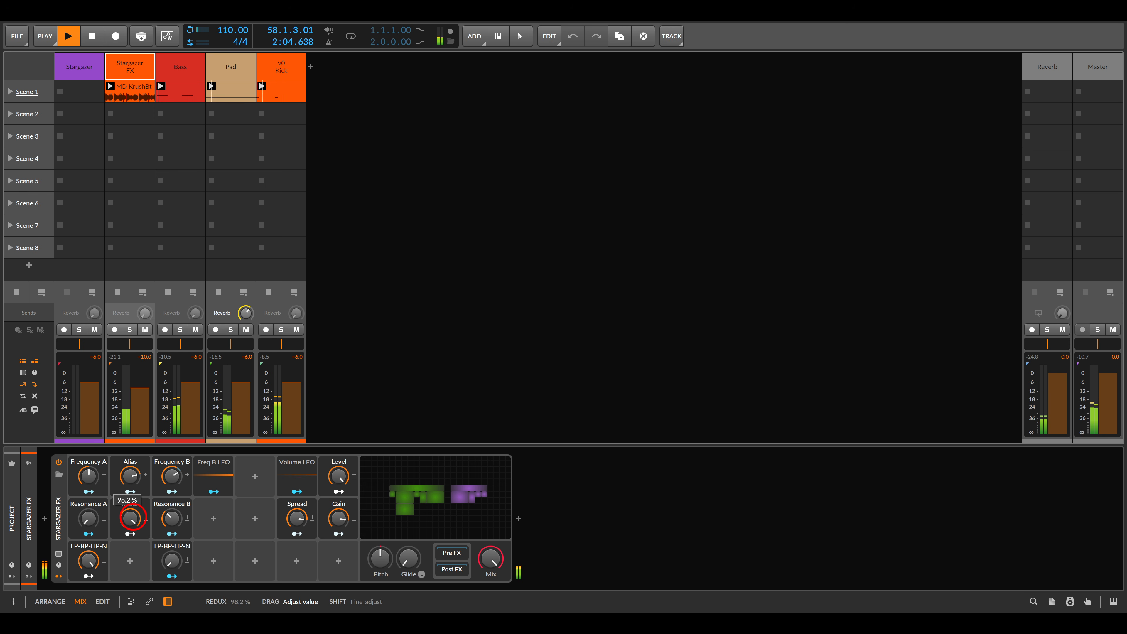
drag(130, 518, 129, 525)
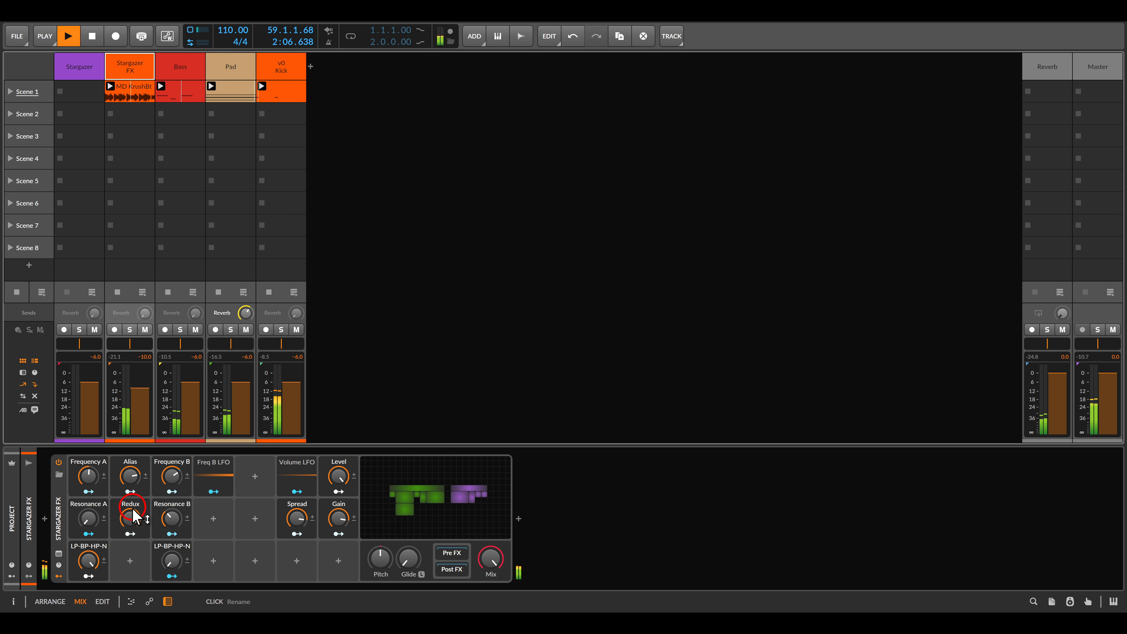
double_click(129, 523)
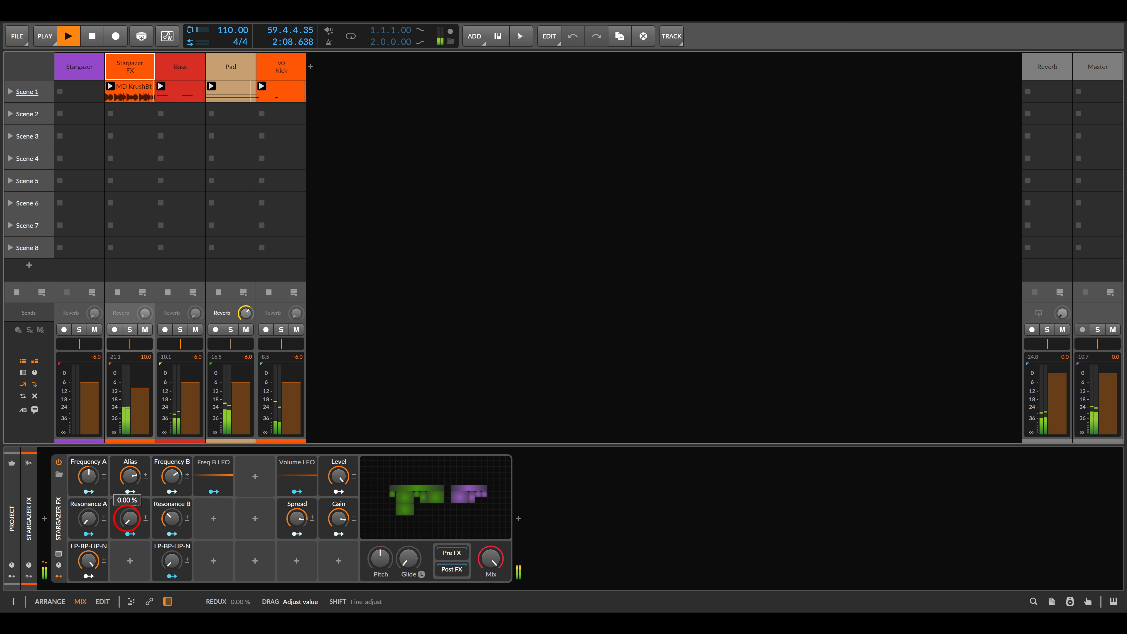
Raise Resonance A on the Stargazer FX track to 80.8 %.
drag(89, 518, 89, 518)
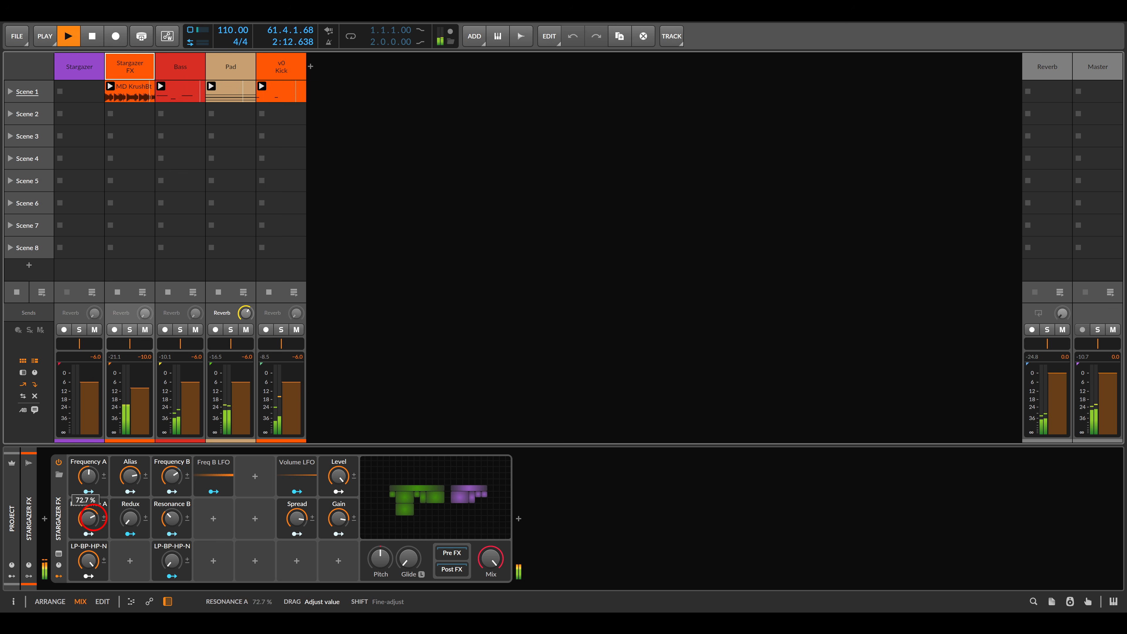
drag(89, 518, 94, 522)
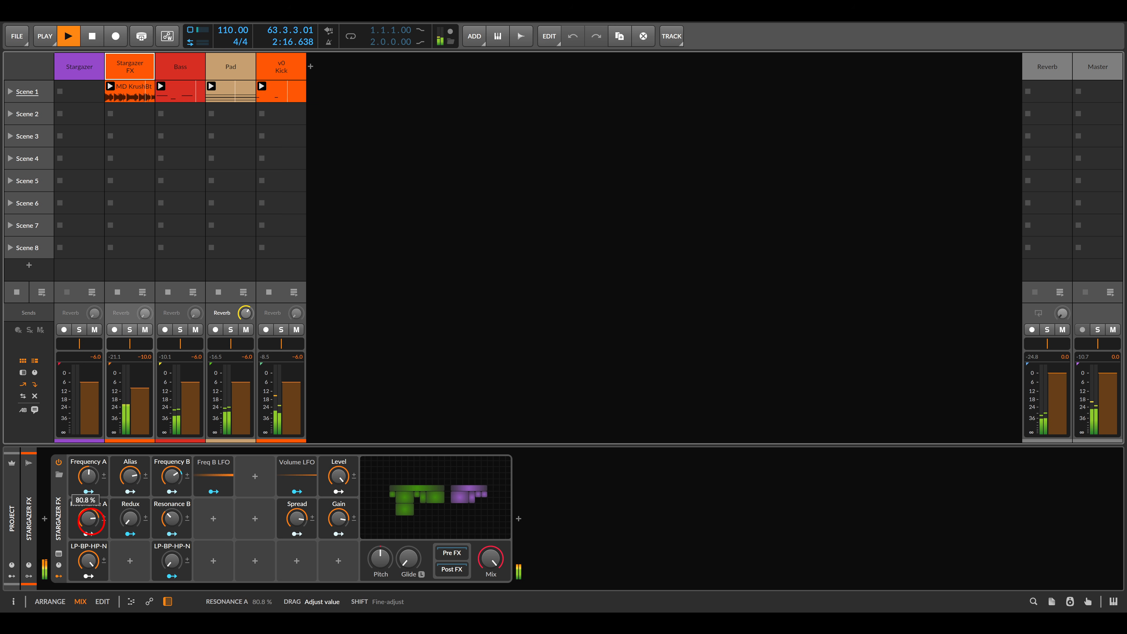